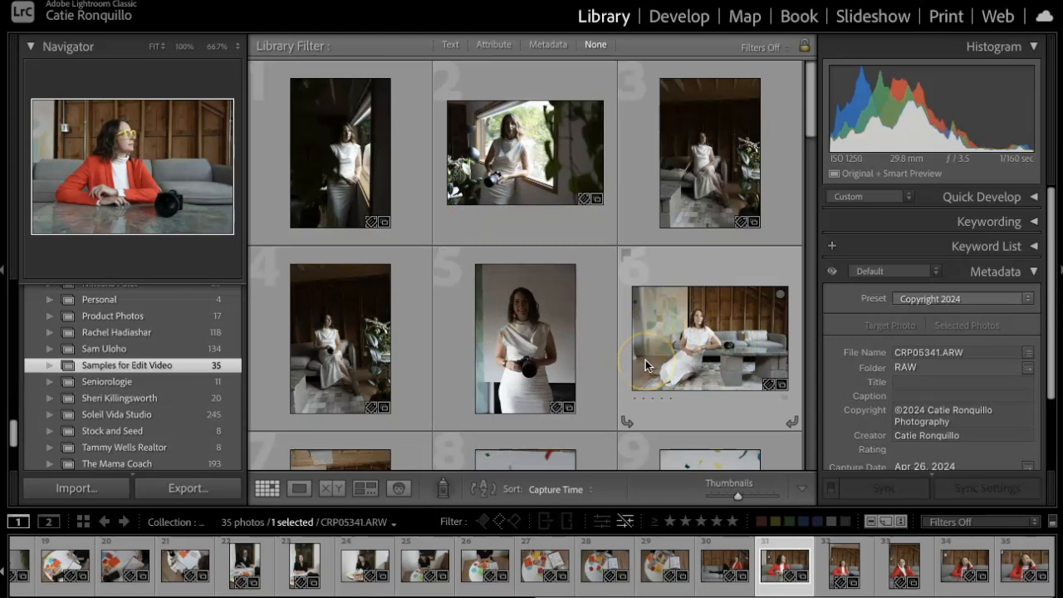
Open the first photo of the collection, CRP05074.ARW, for editing in the Develop module
double_click(330, 149)
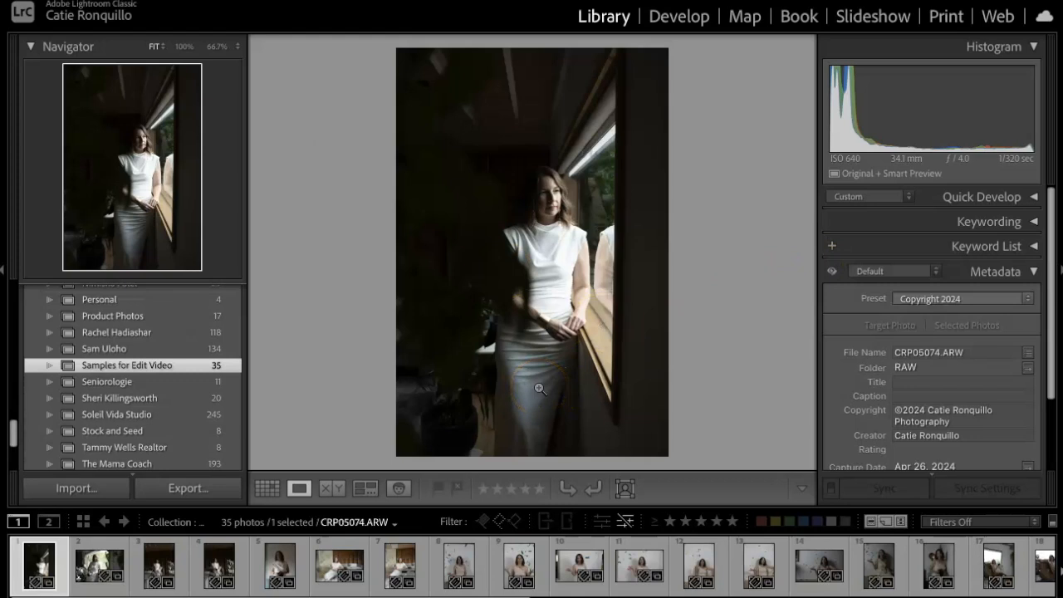
key(d)
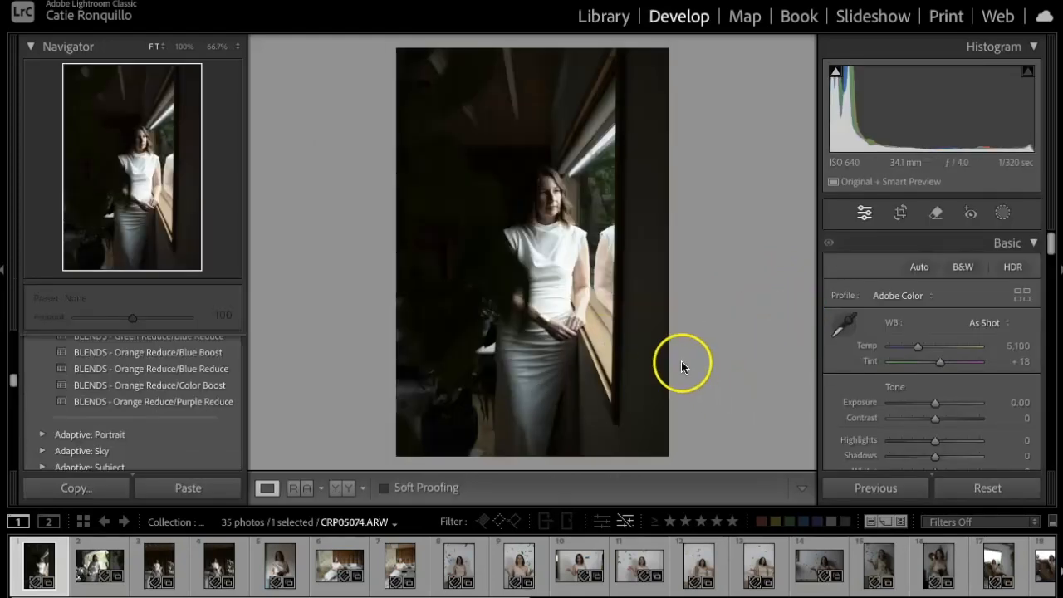
scroll(97, 389, up, 10)
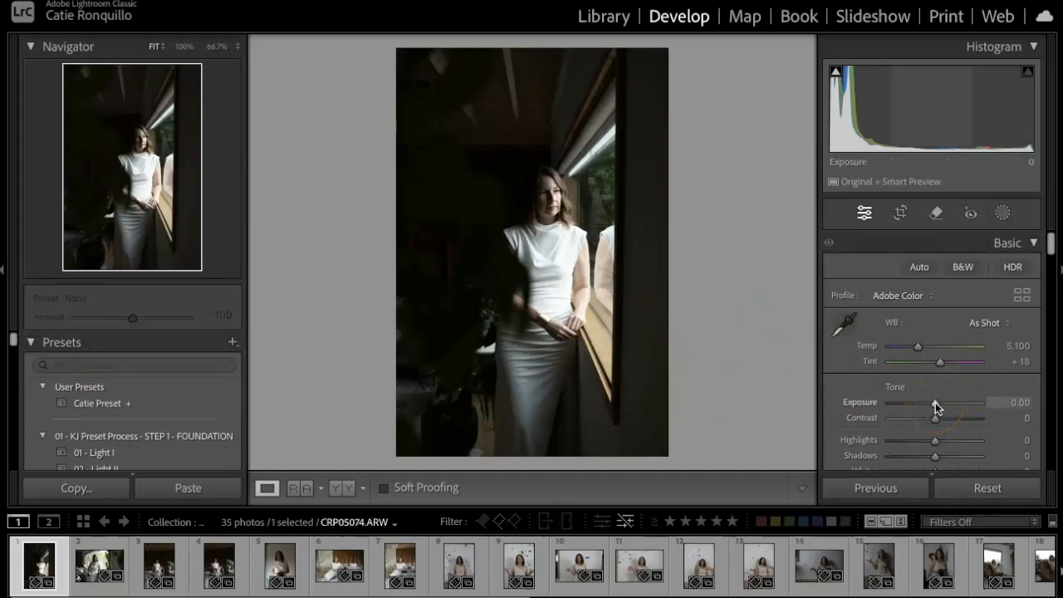
Set the window portrait's Exposure to +0.65, Highlights to −46, Shadows to +23 and white balance Temp to 5,205
drag(936, 405, 943, 405)
mouse_move(934, 444)
mouse_down()
mouse_move(913, 446)
mouse_move(944, 457)
mouse_up()
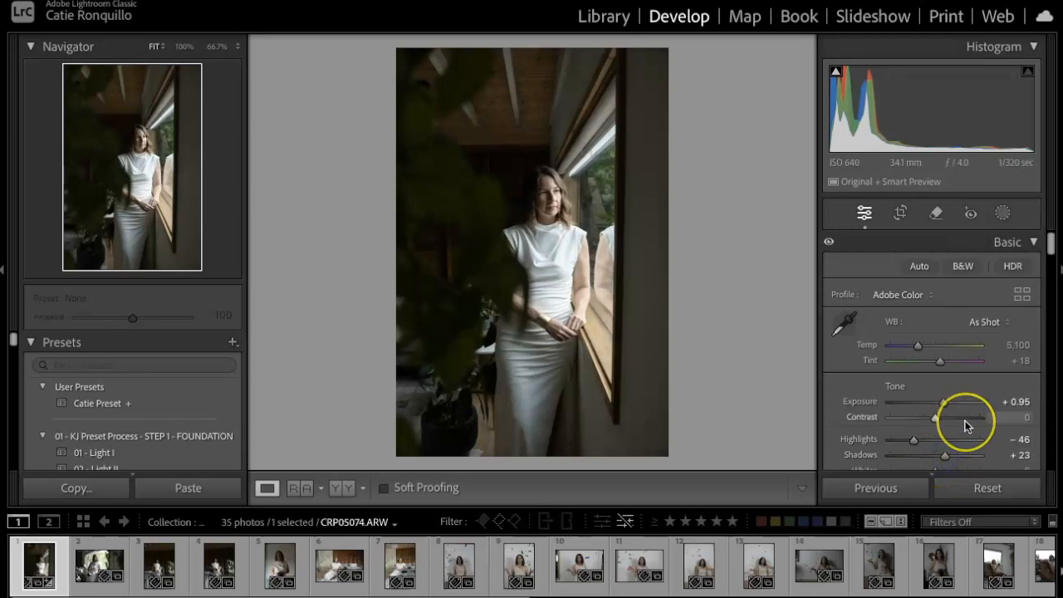
scroll(965, 420, down, 2)
scroll(963, 391, up, 2)
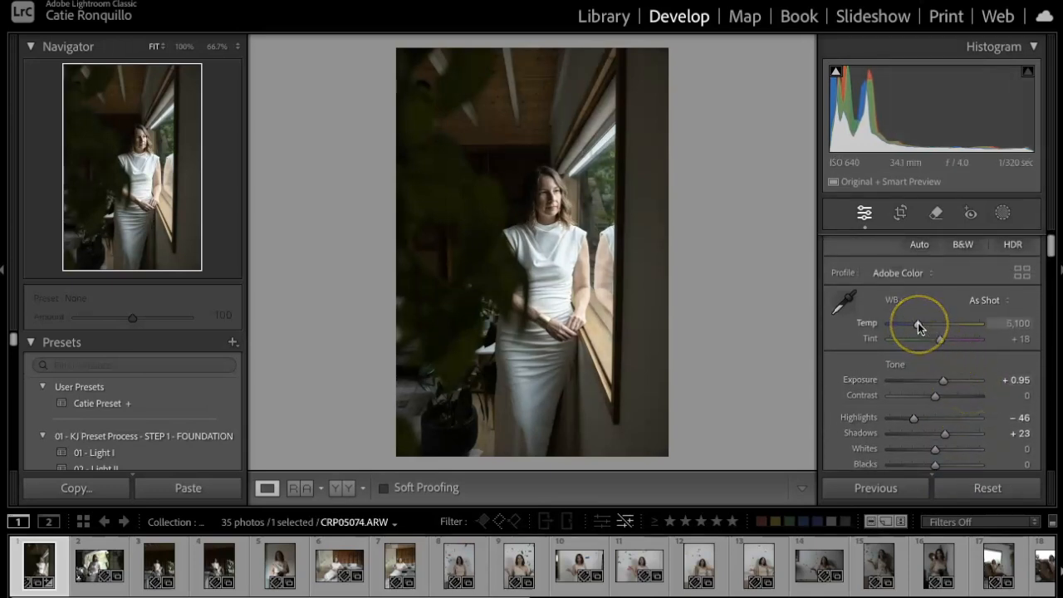
click(942, 381)
drag(941, 382, 938, 381)
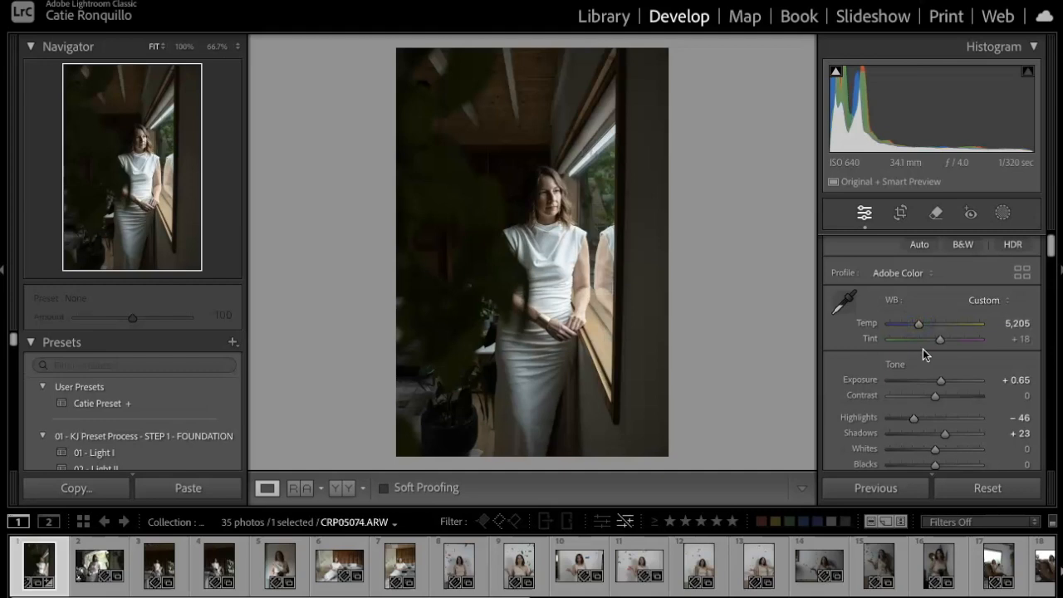
Set the photo's Saturation to +6 and raise its Blacks slightly
scroll(922, 349, down, 6)
drag(935, 406, 937, 387)
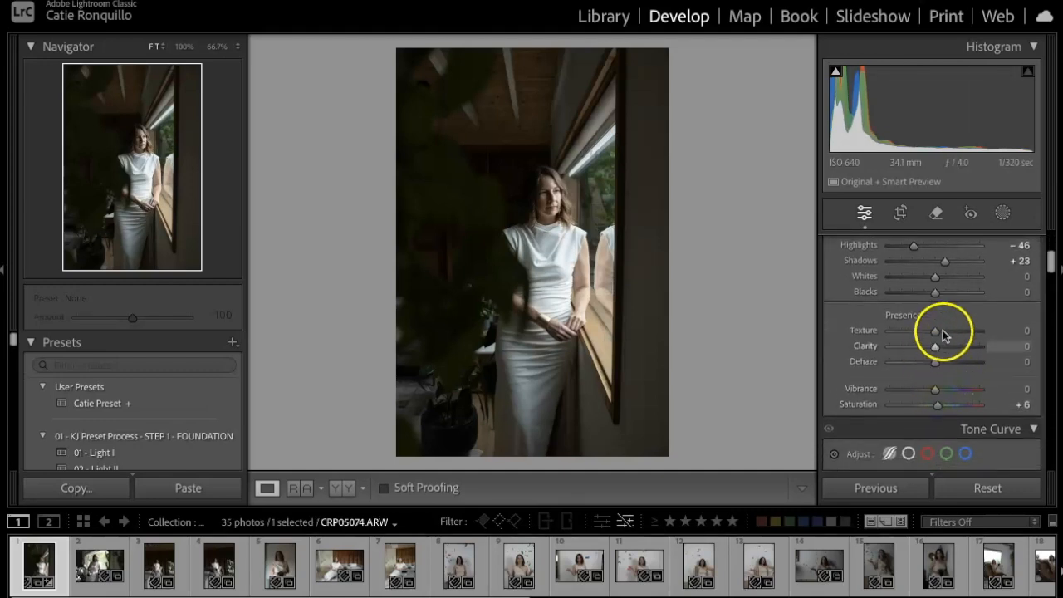
scroll(940, 329, up, 3)
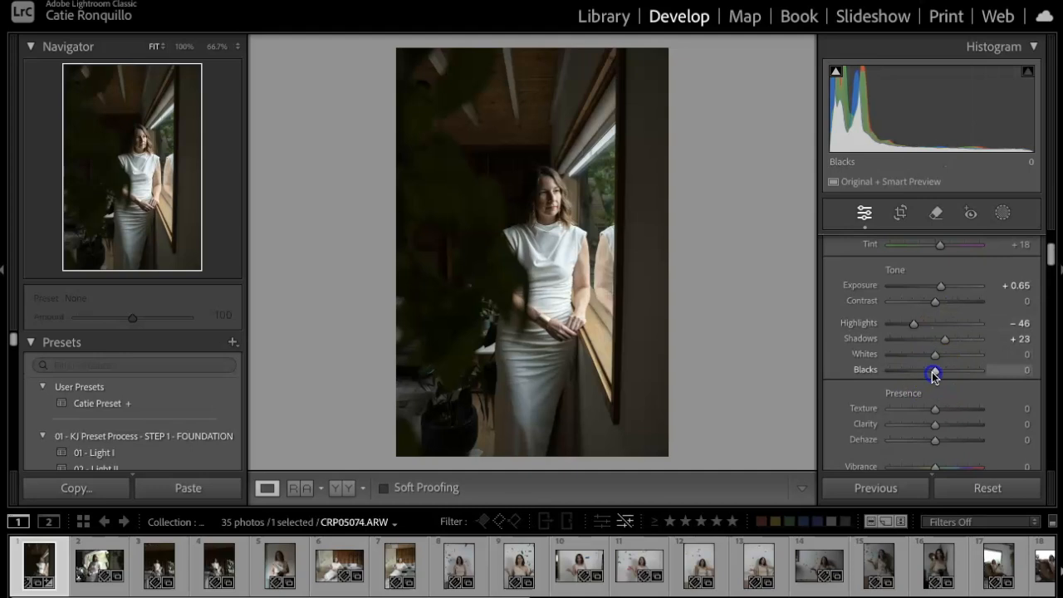
drag(936, 375, 942, 375)
Shape the photo's tone curve with Highlights at +17 and Shadows at −13
scroll(948, 281, down, 2)
drag(949, 280, 976, 293)
scroll(932, 355, down, 7)
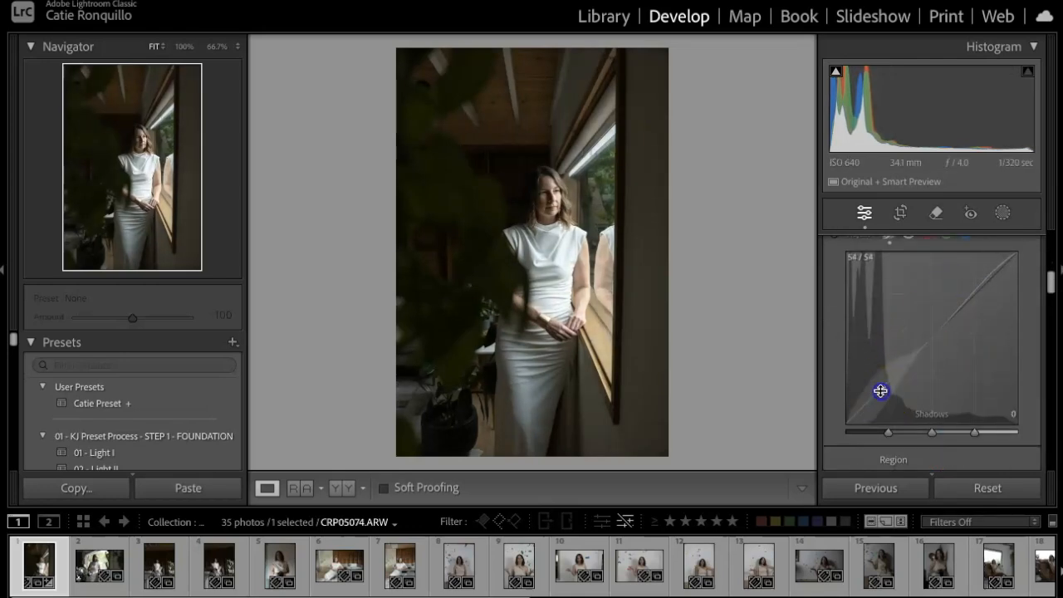
drag(881, 398, 885, 403)
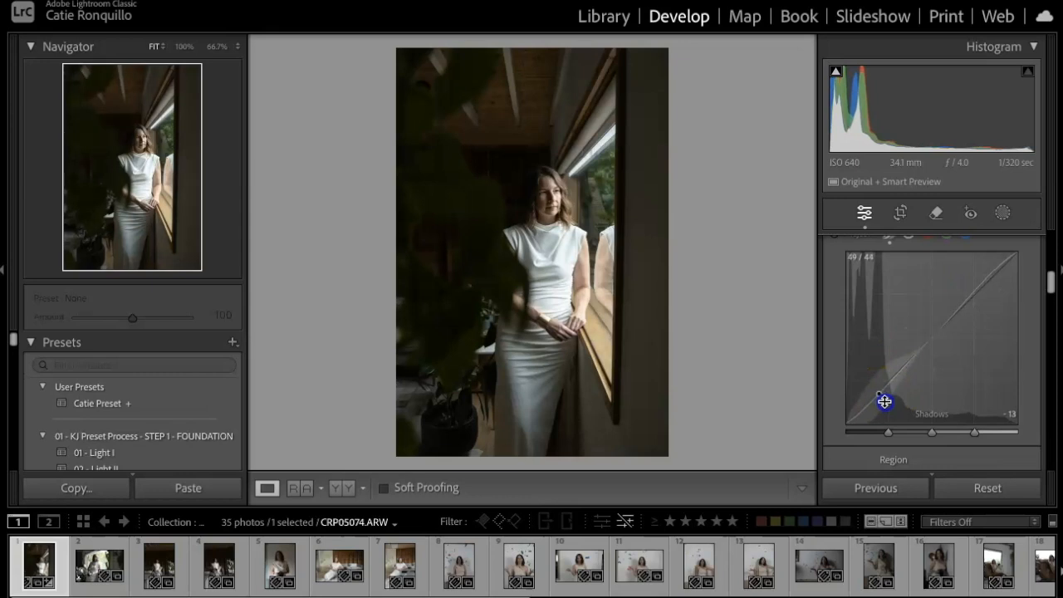
scroll(897, 375, down, 10)
scroll(896, 379, down, 3)
scroll(896, 378, up, 8)
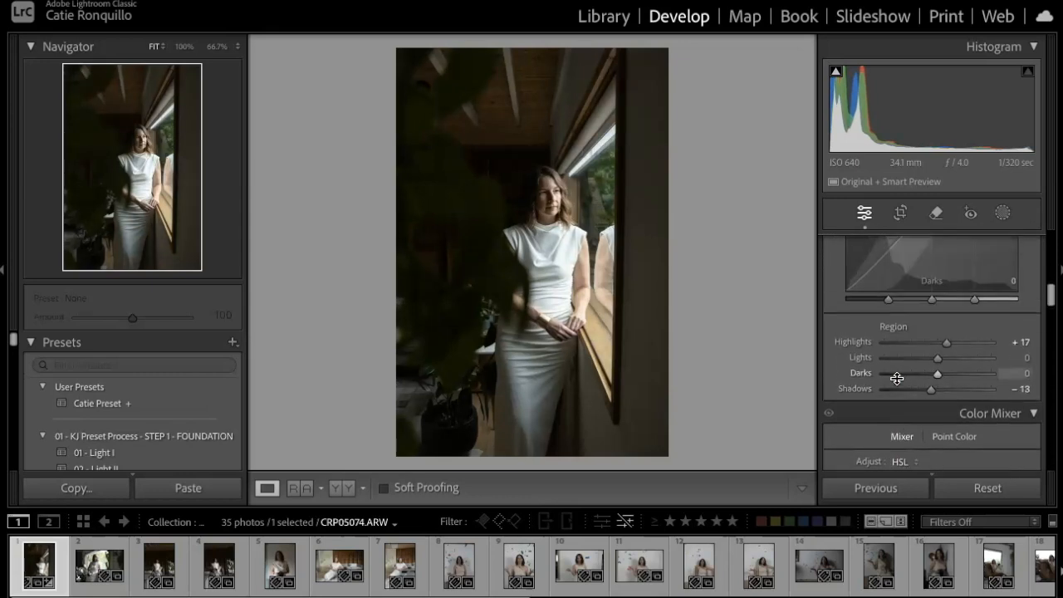
scroll(897, 378, up, 2)
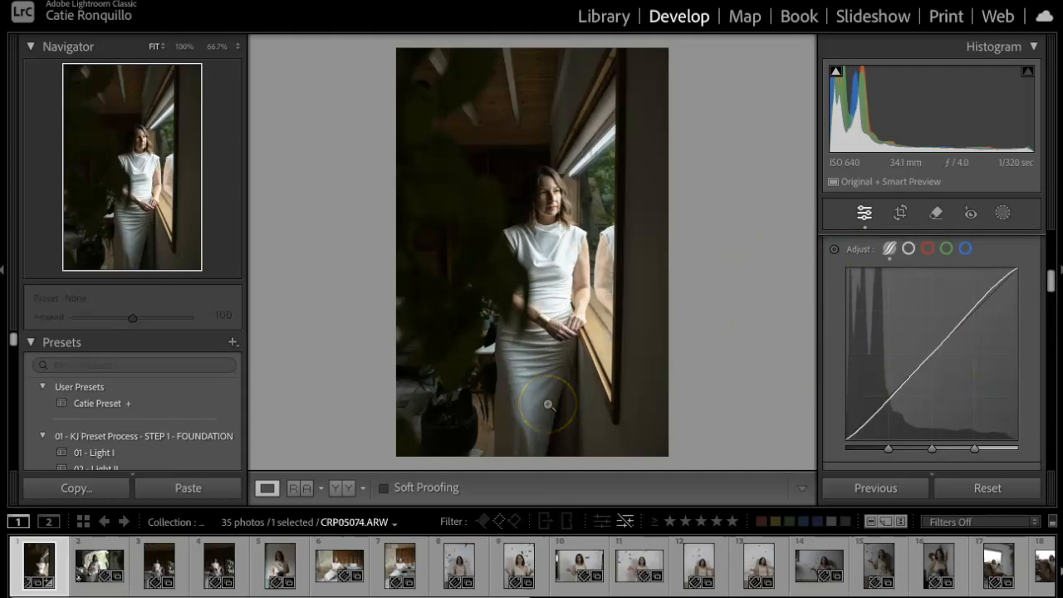
Crop the window portrait slightly tighter on all sides at its original aspect ratio and recentre the woman in the frame
key(r)
drag(534, 453, 535, 442)
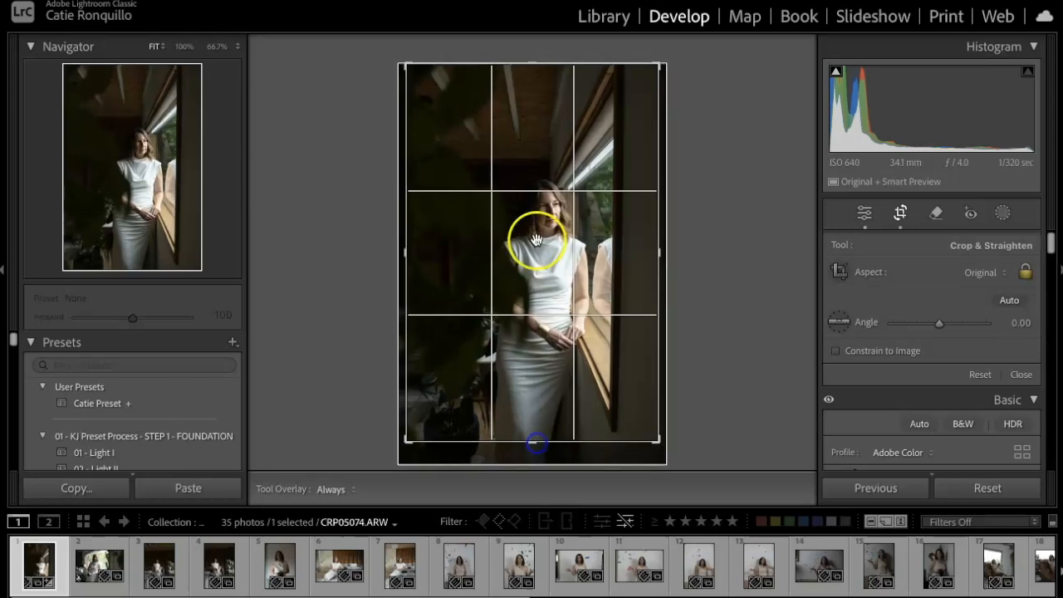
drag(406, 66, 413, 75)
drag(513, 181, 521, 183)
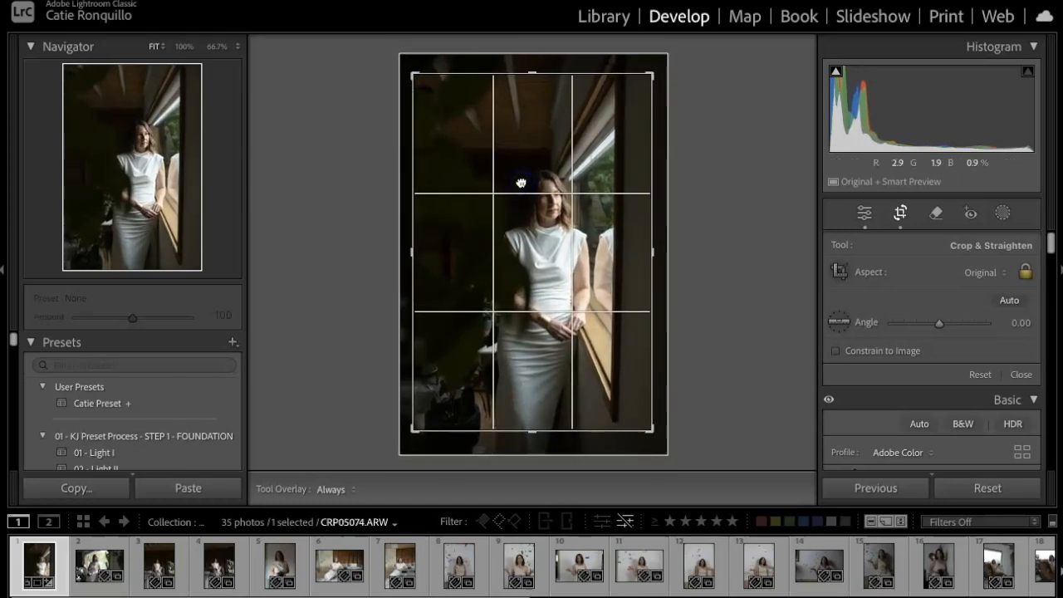
key(Return)
Open the second photo, CRP05076.ARW, and apply the saved user preset to it
click(104, 566)
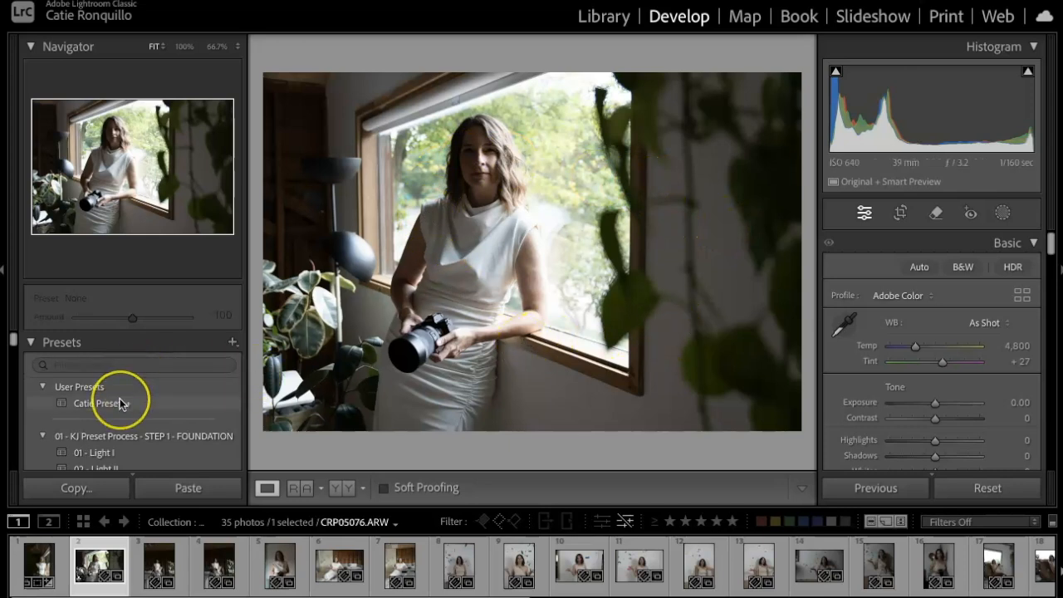
click(119, 402)
click(120, 403)
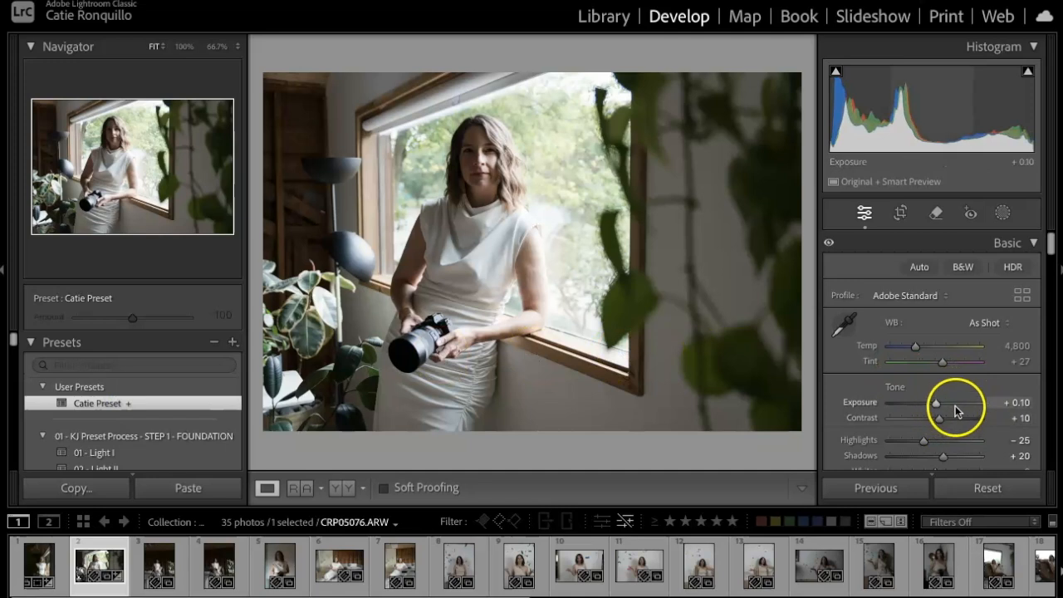
Set the second photo's Temp to 5,040, Exposure to +0.20, Highlights to −52, Shadows to +51 and Blacks to +32
scroll(942, 397, down, 1)
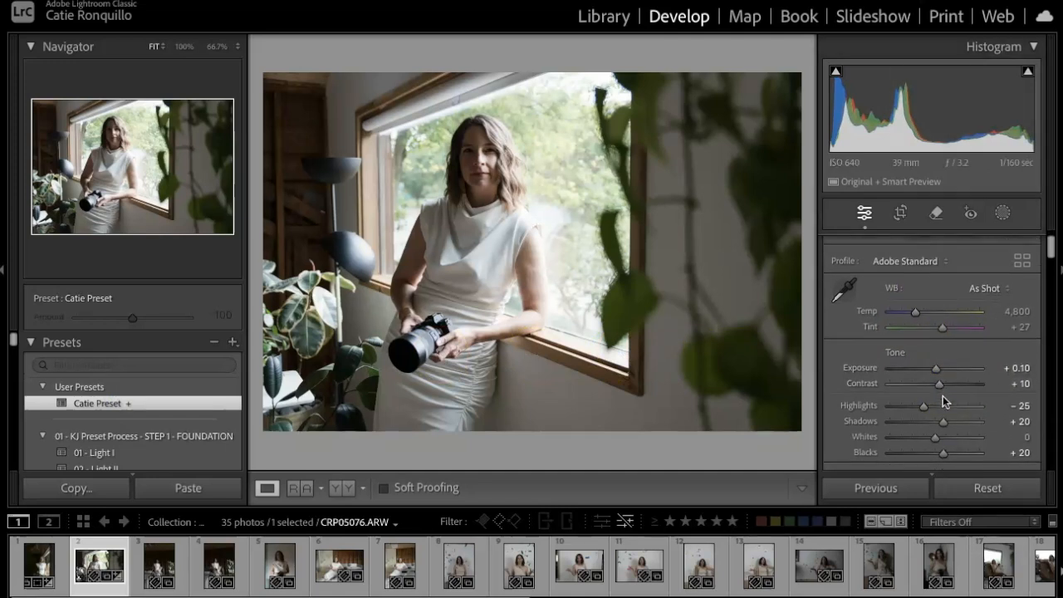
drag(915, 307, 917, 309)
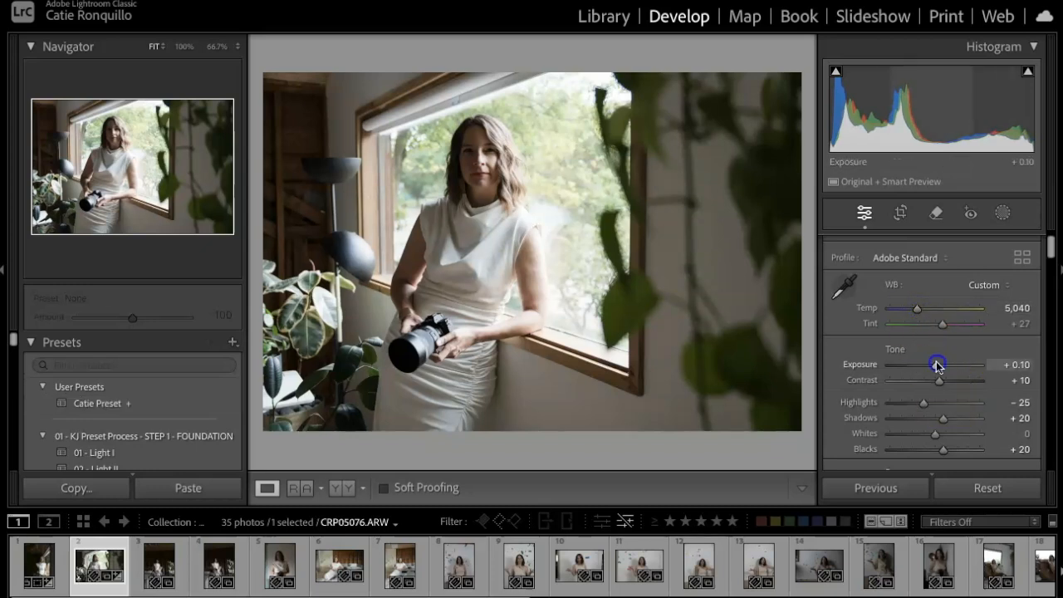
drag(937, 366, 938, 365)
drag(943, 417, 954, 420)
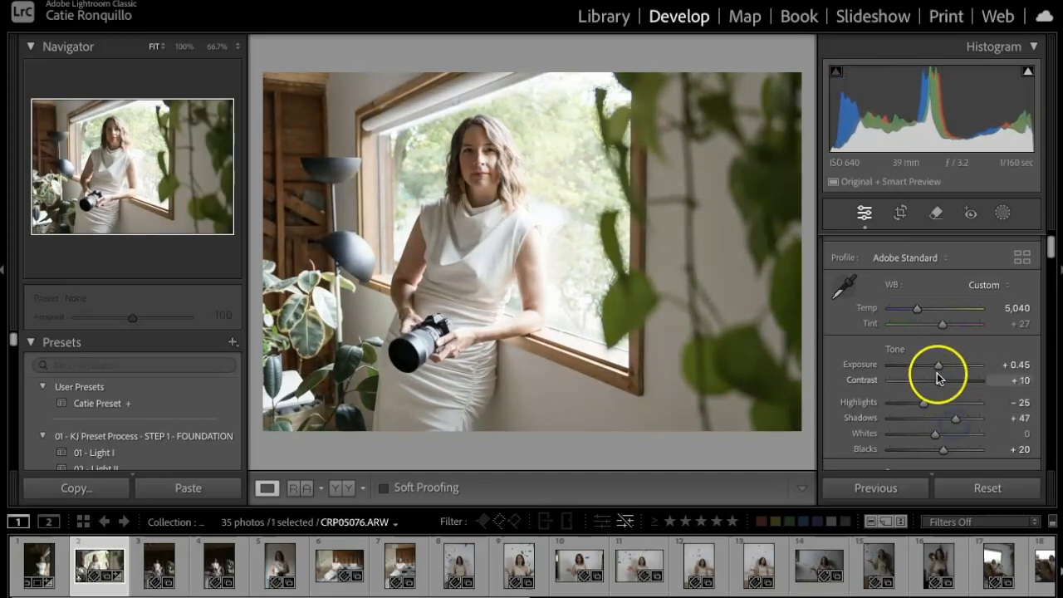
drag(938, 367, 912, 403)
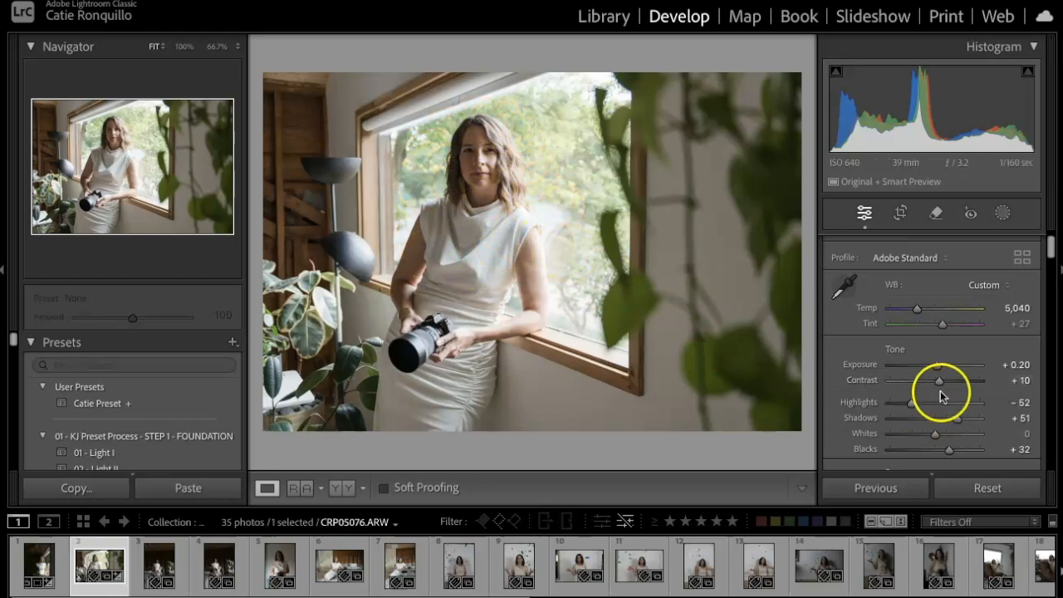
Brighten the second photo by setting its Exposure to +0.40
scroll(970, 398, down, 1)
click(936, 323)
drag(936, 324, 936, 325)
scroll(940, 378, down, 2)
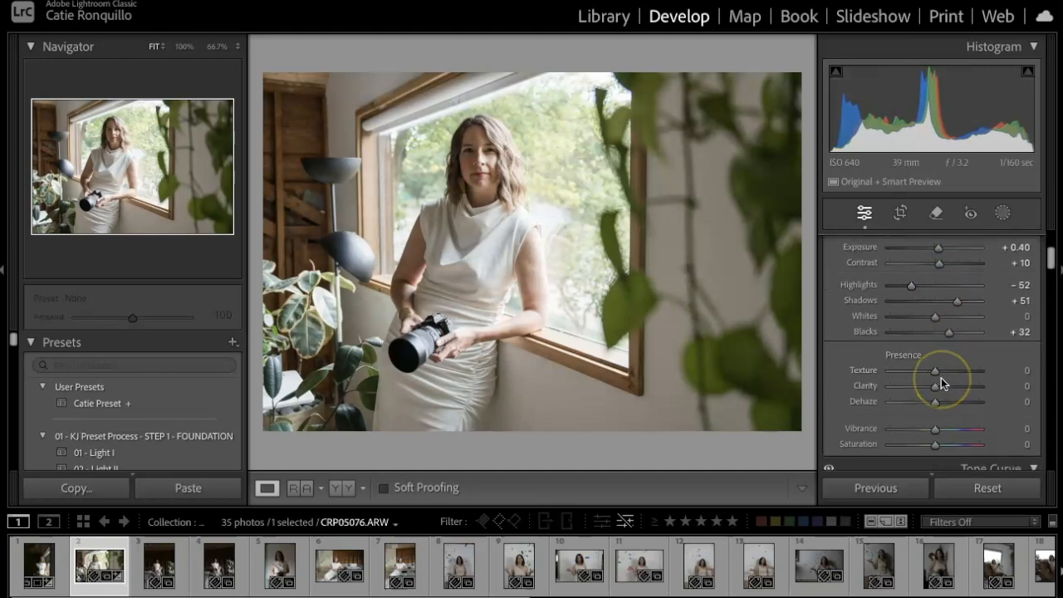
Set the second photo's Dehaze to +6 and Saturation to +4
drag(935, 368, 938, 368)
click(121, 554)
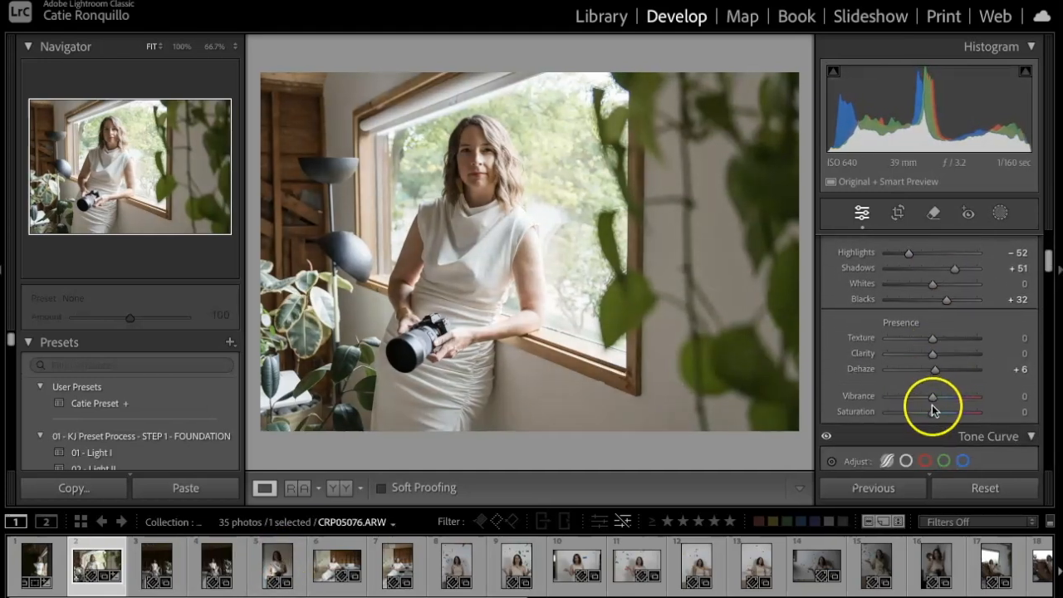
drag(931, 409, 931, 411)
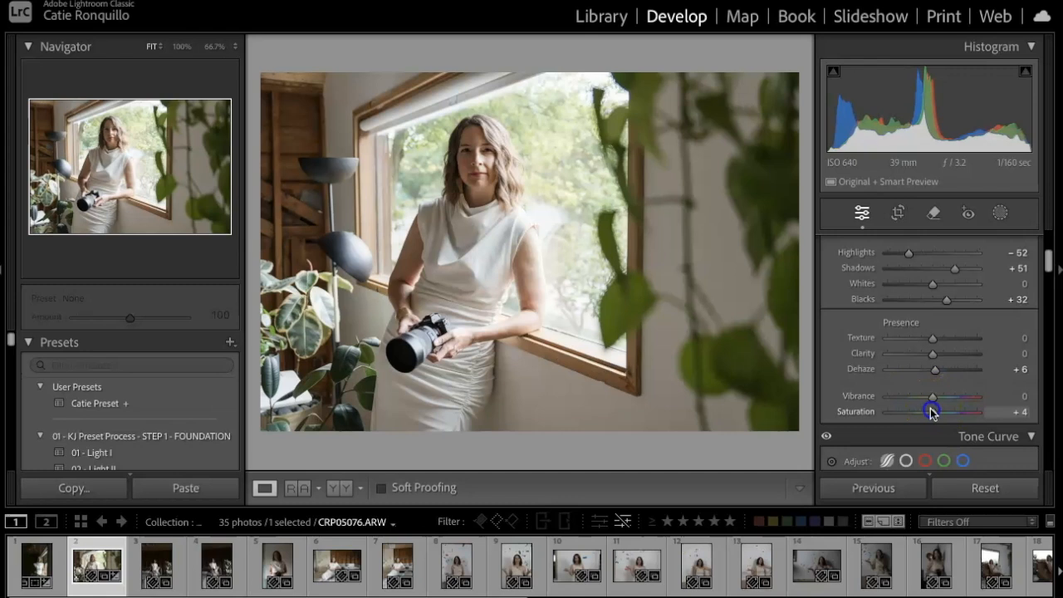
scroll(964, 379, down, 8)
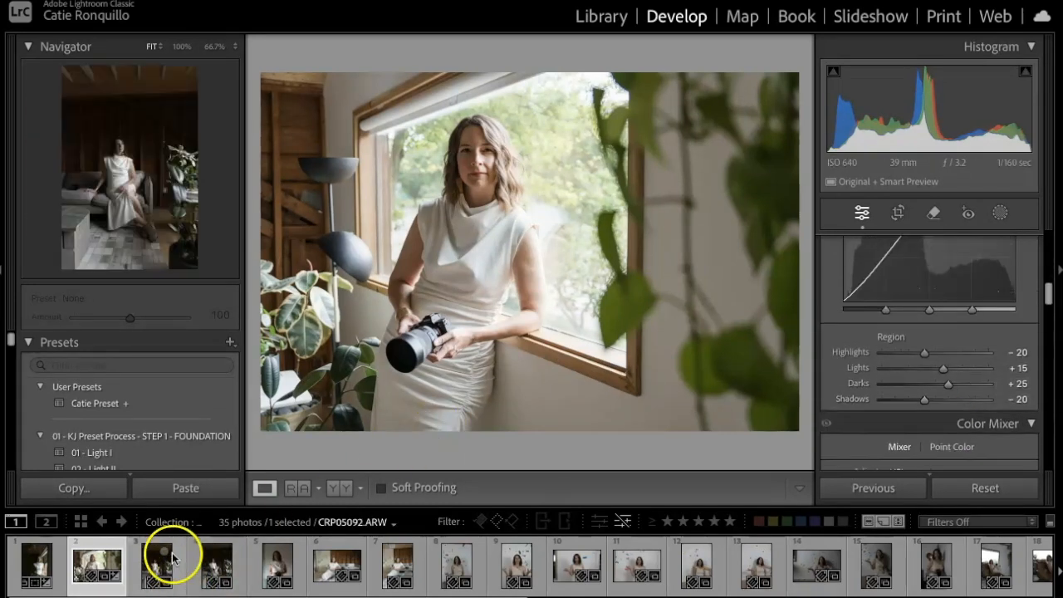
Open the third photo, CRP05092.ARW, straighten it by 0.87 degrees and crop it slightly tighter around the seated woman
click(147, 562)
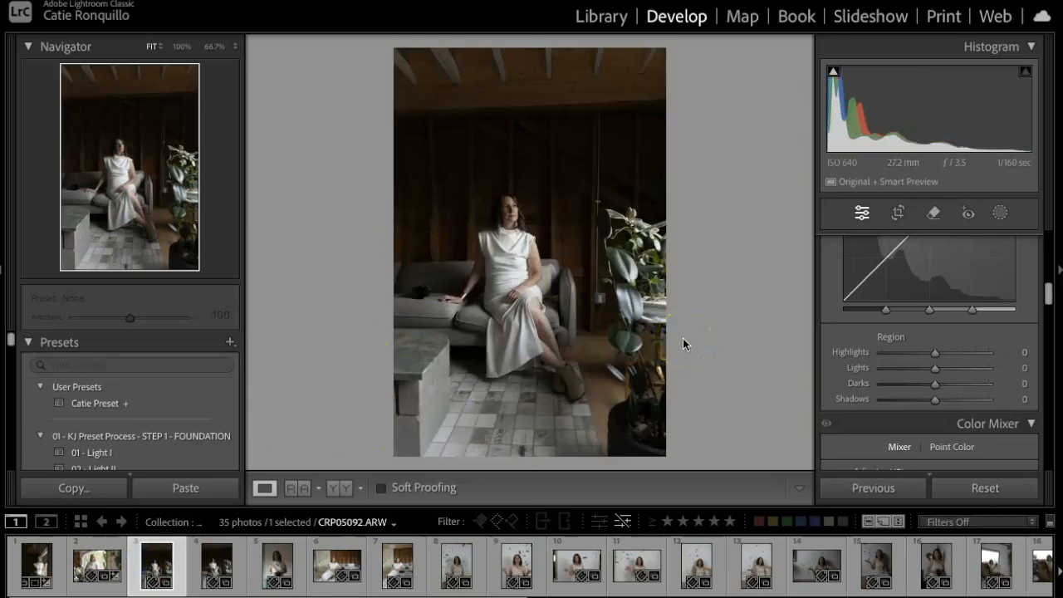
key(r)
drag(683, 273, 714, 301)
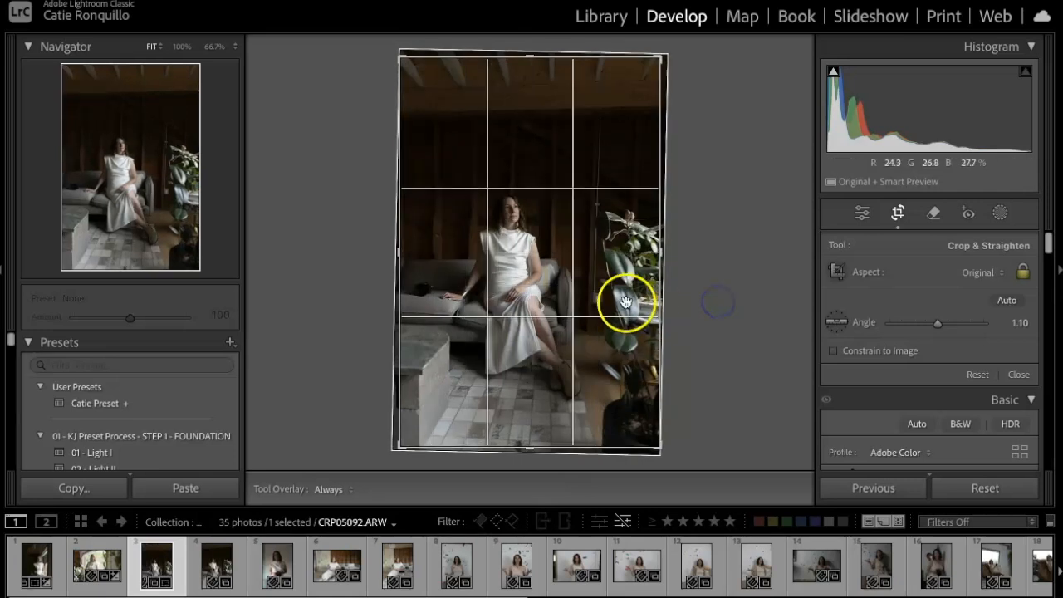
drag(531, 449, 532, 434)
drag(529, 367, 541, 362)
drag(705, 416, 709, 420)
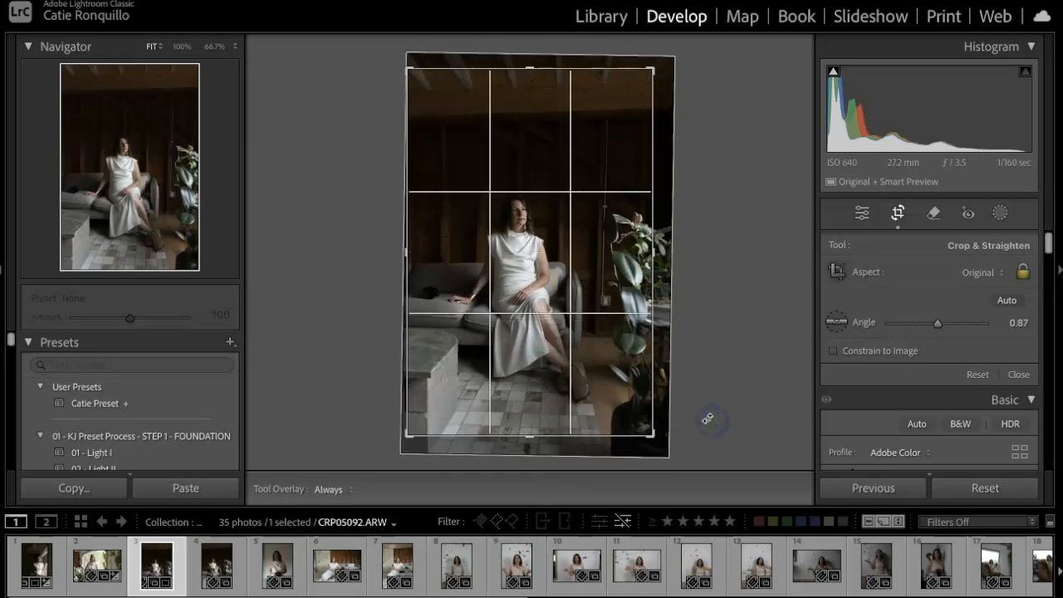
key(Return)
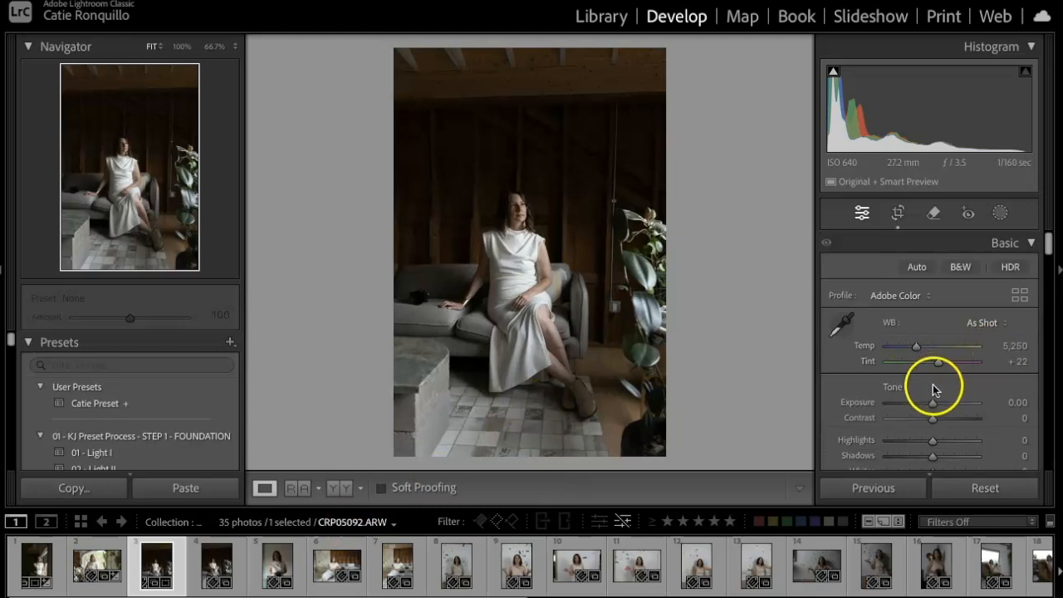
Set the third photo's Exposure to +0.80, Contrast to +8, Highlights to −40, Shadows to +10 and Blacks to +10
drag(933, 404, 939, 462)
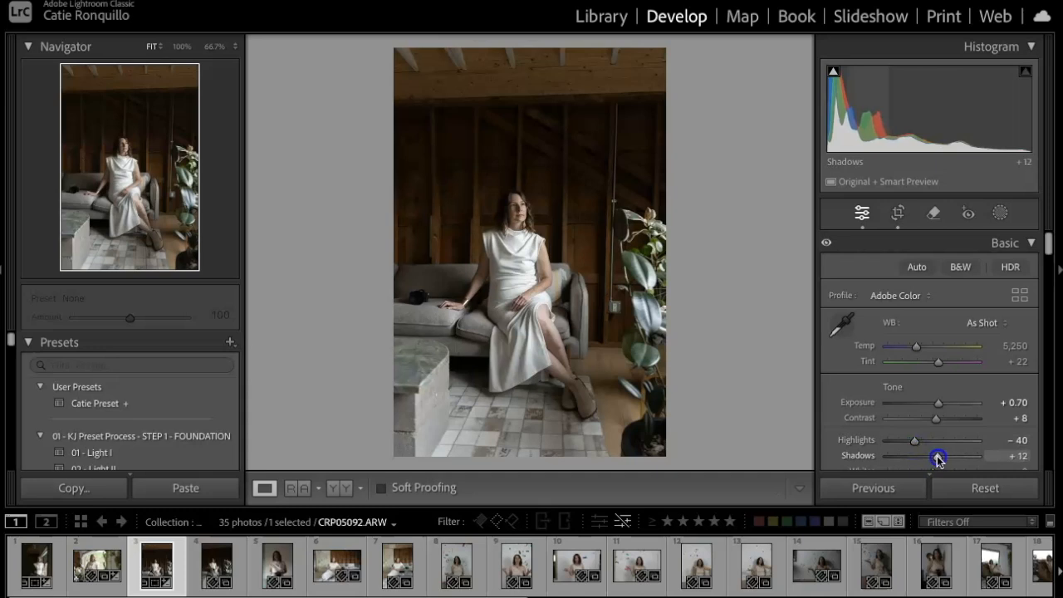
scroll(936, 456, down, 3)
click(933, 392)
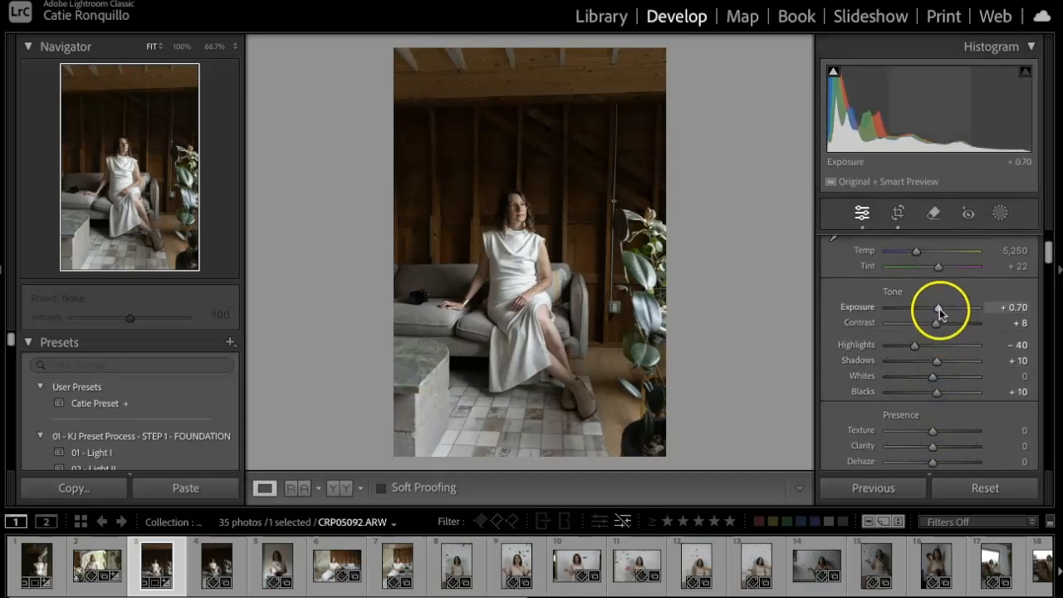
drag(939, 311, 941, 311)
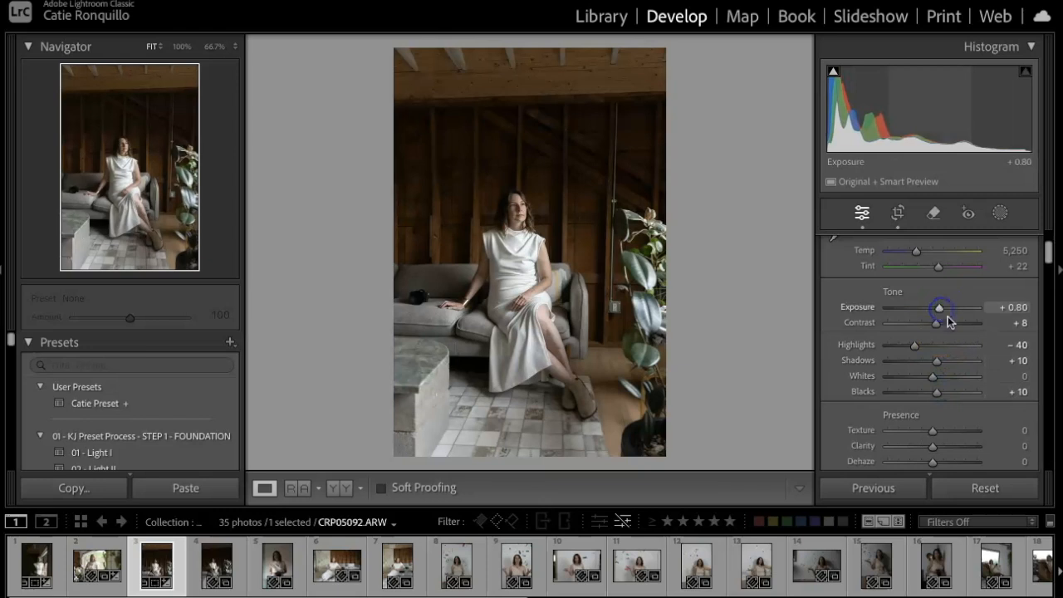
scroll(947, 327, up, 1)
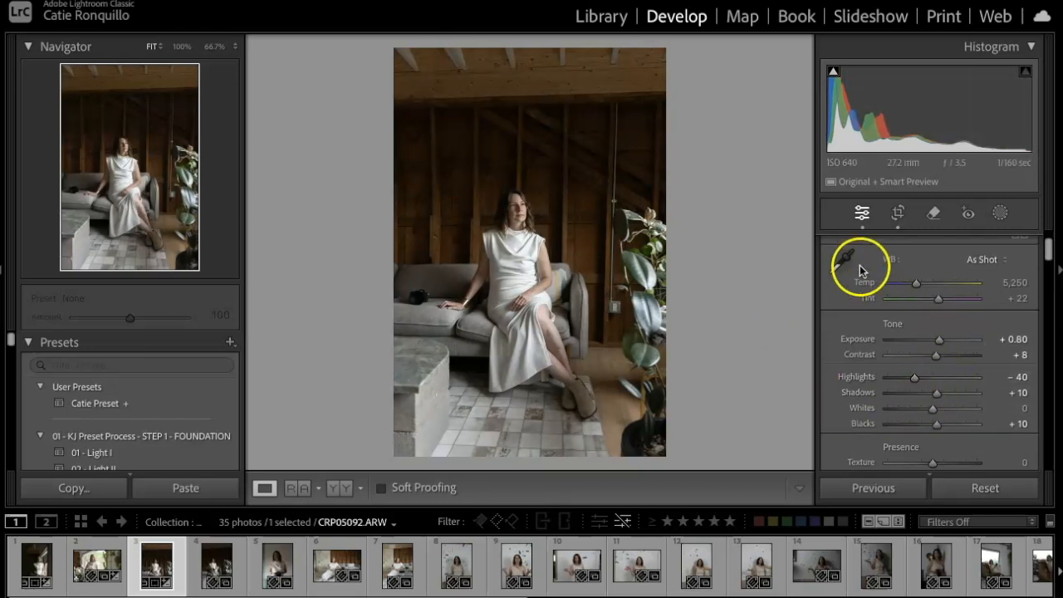
Readjust the third photo's straightening by rotating it slightly further within the crop
key(r)
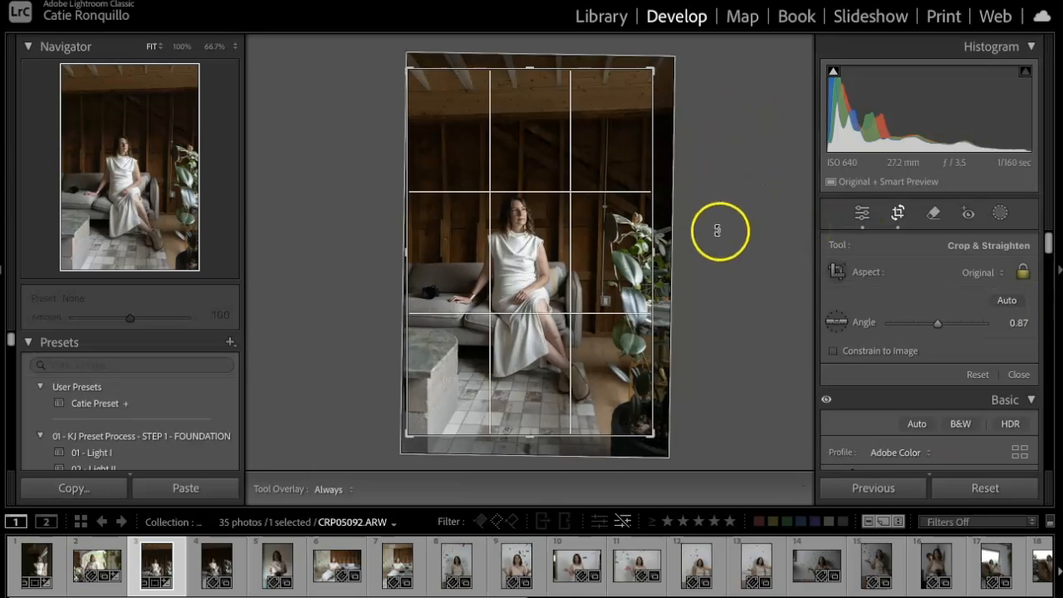
drag(733, 256, 743, 321)
key(Return)
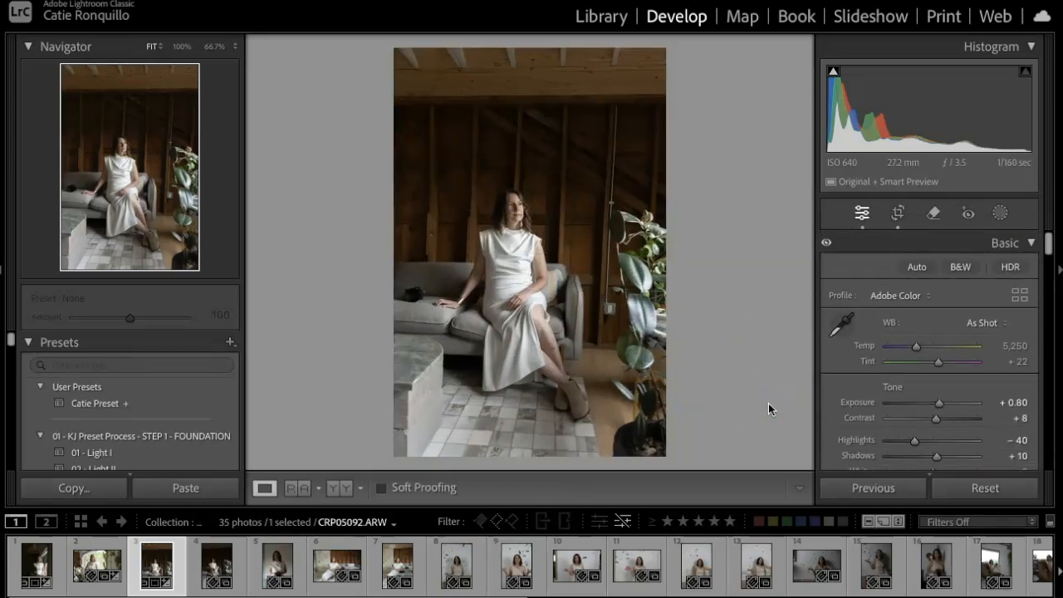
Set the third photo's white balance Temp to 5,051
scroll(925, 315, down, 3)
scroll(928, 320, up, 3)
click(916, 309)
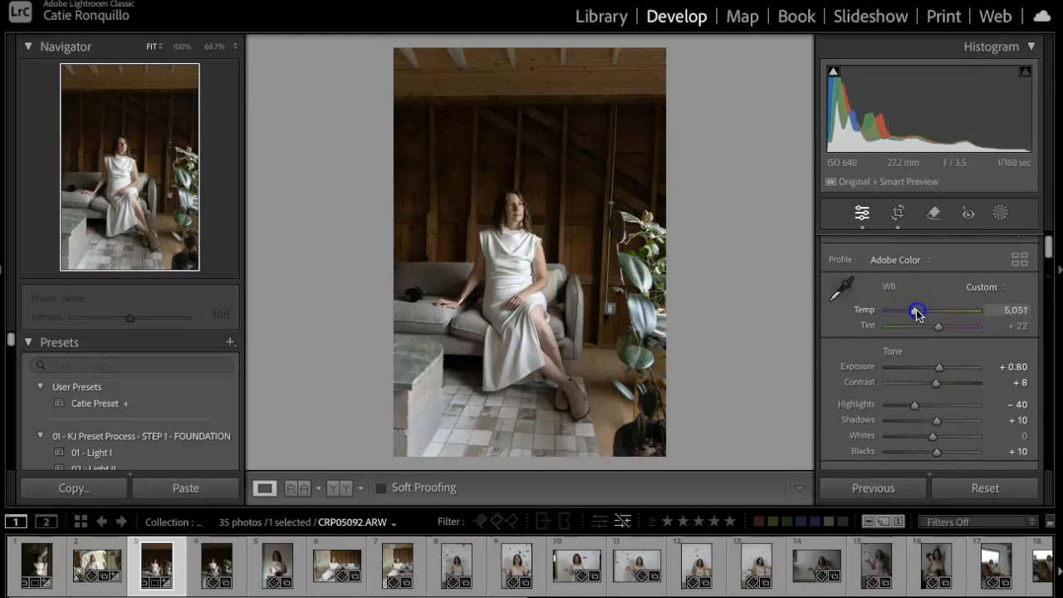
Open the fourth photo, CRP05094.ARW, and apply the previous photo's settings to it
key(Right)
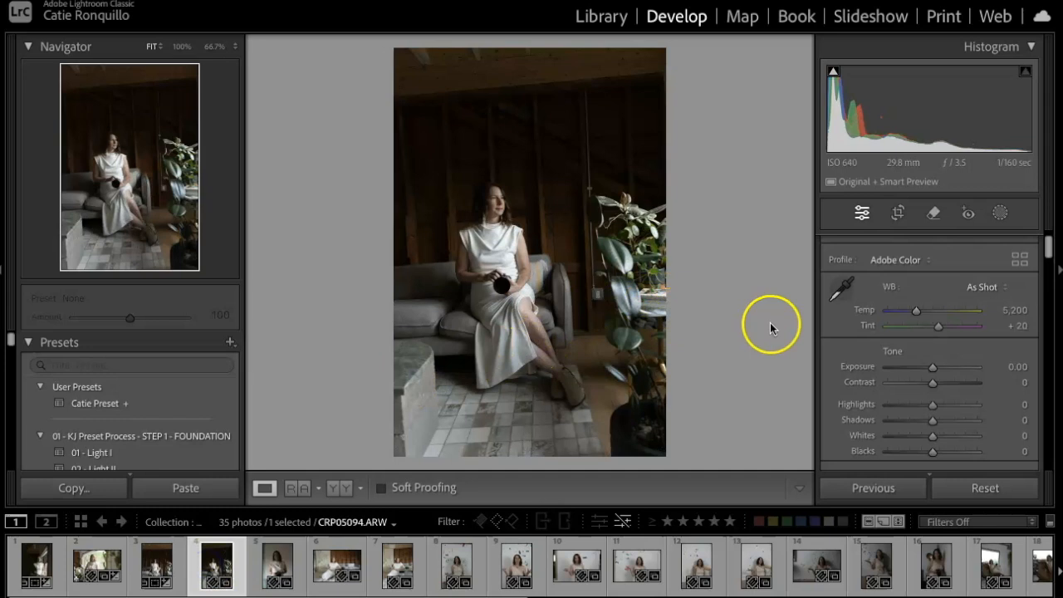
click(855, 490)
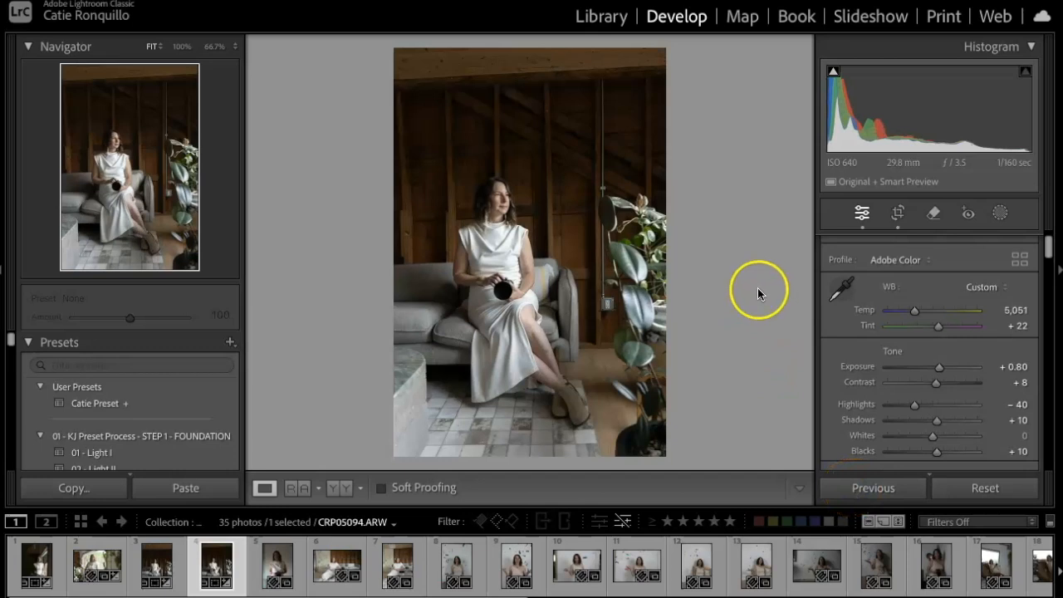
Readjust the fourth photo's straightening and crop around the seated woman, and set its Exposure to +0.90 and Contrast to +10
key(r)
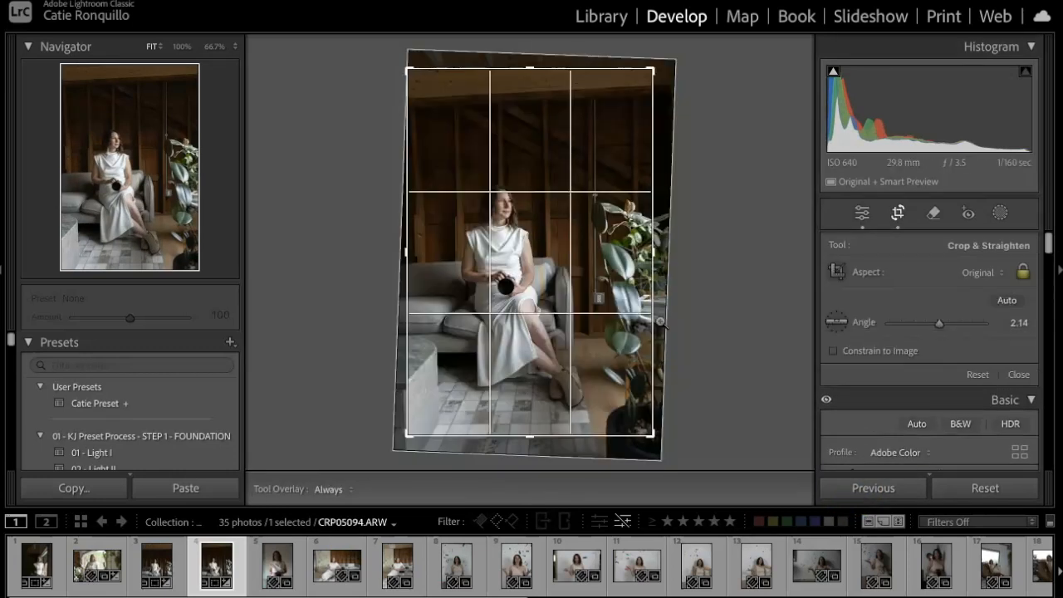
drag(724, 355, 747, 404)
key(r)
key(r)
drag(597, 332, 596, 316)
key(r)
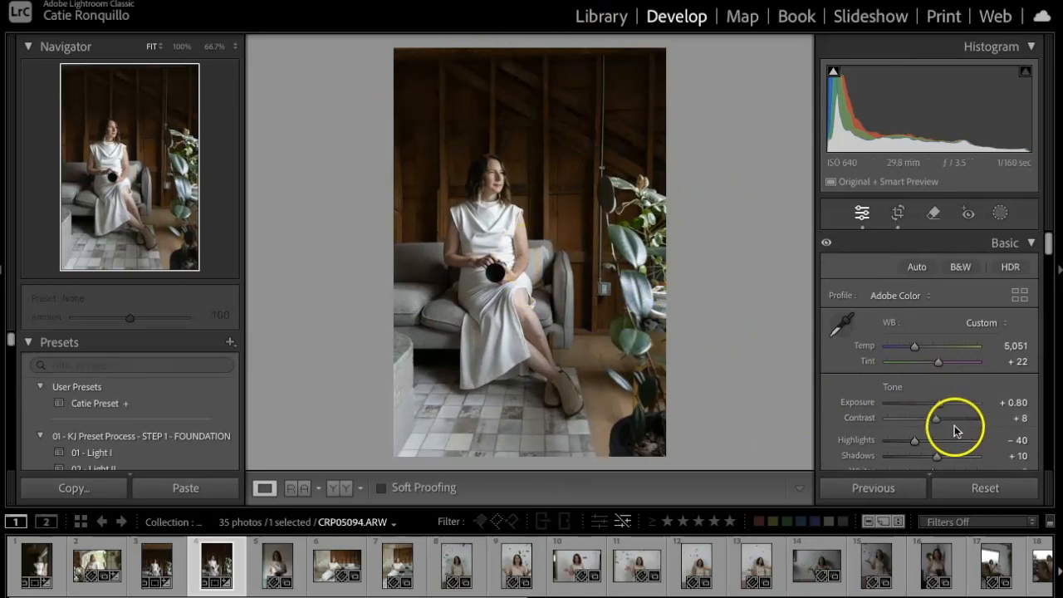
drag(936, 418, 938, 403)
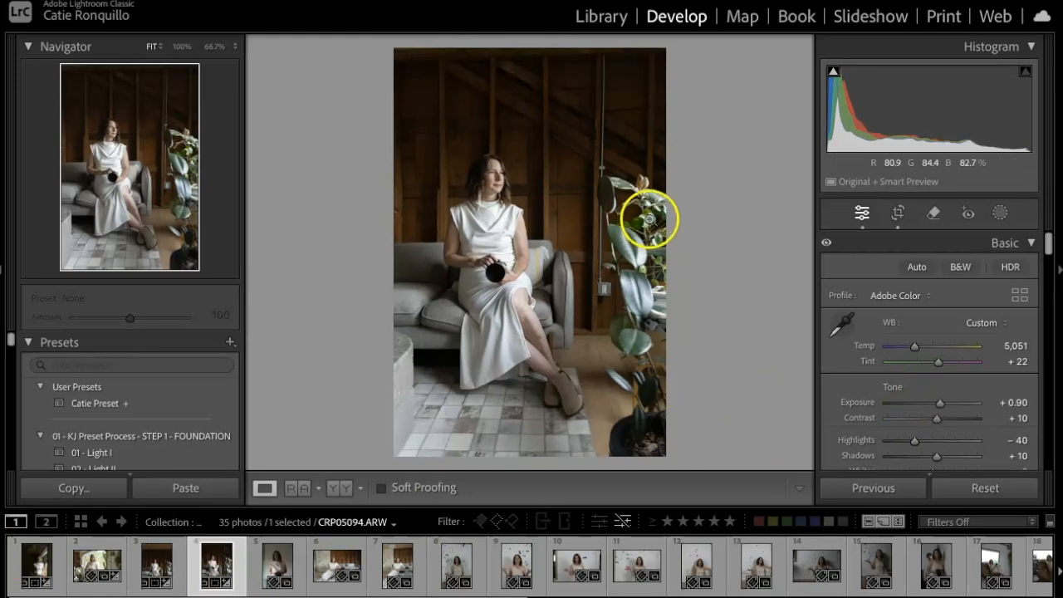
Open the fifth photo, CRP05112.ARW, apply the saved user preset and set Exposure to +1.55
key(Right)
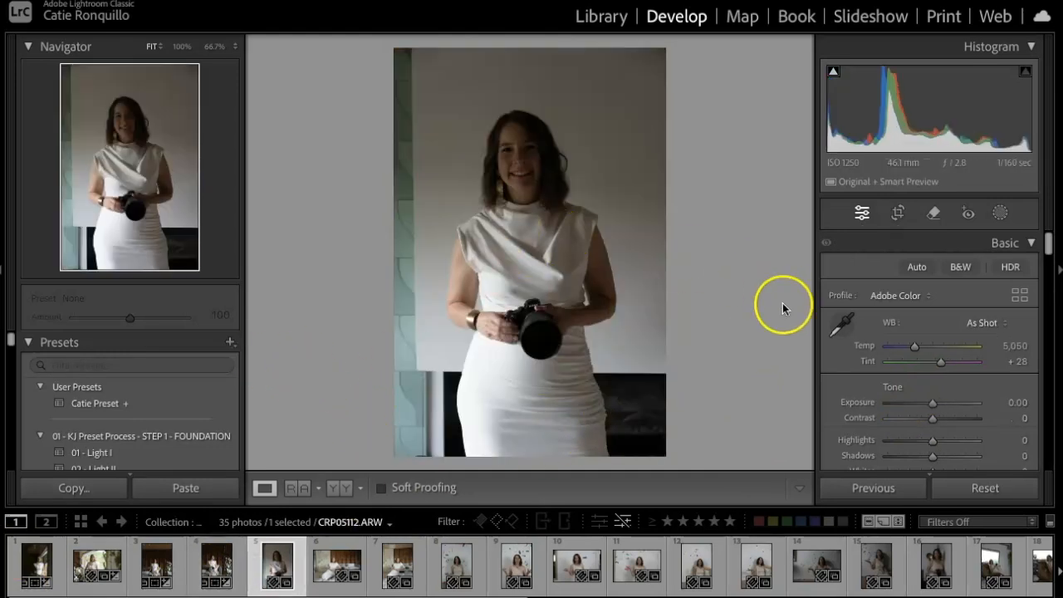
click(130, 406)
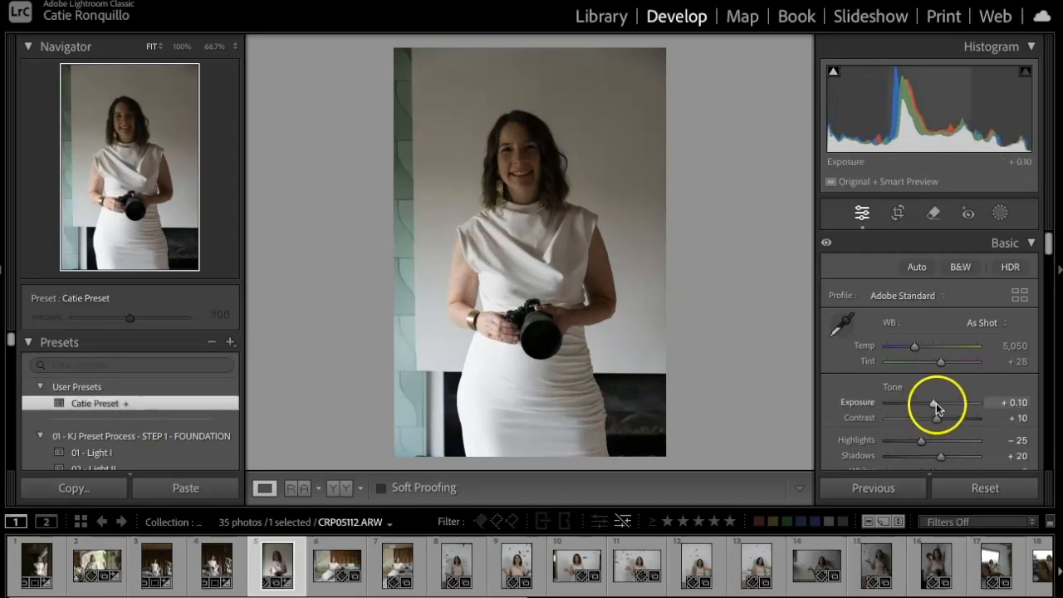
drag(934, 405, 945, 405)
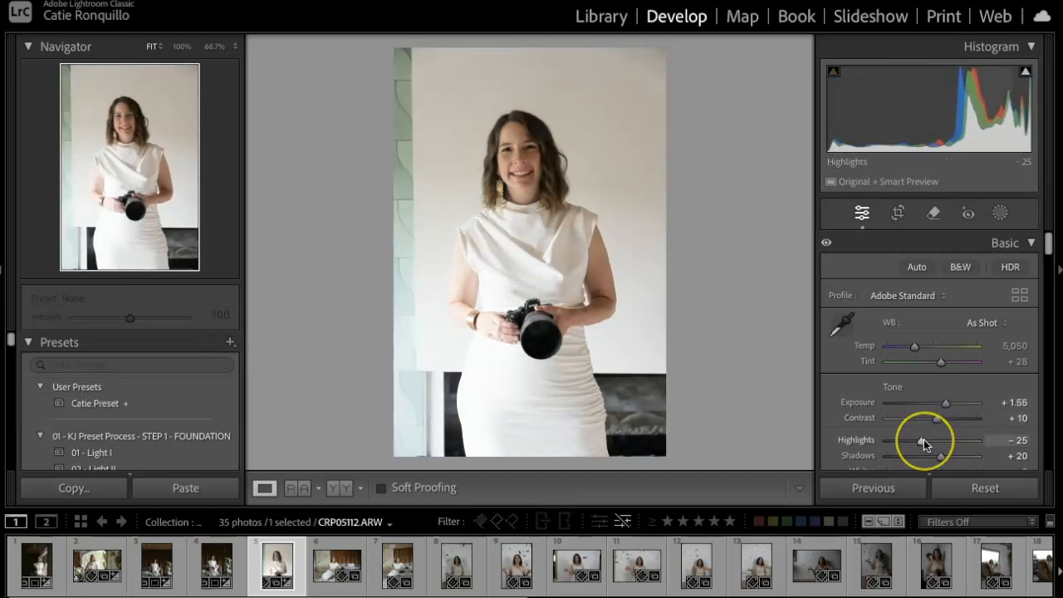
Set the fifth photo's Highlights to −47, Shadows to +38, Blacks to +27, Dehaze to +7 and Saturation to +3
drag(918, 446, 952, 462)
scroll(938, 415, down, 2)
mouse_move(935, 399)
mouse_down()
mouse_move(944, 401)
mouse_move(936, 388)
mouse_up()
scroll(934, 422, down, 2)
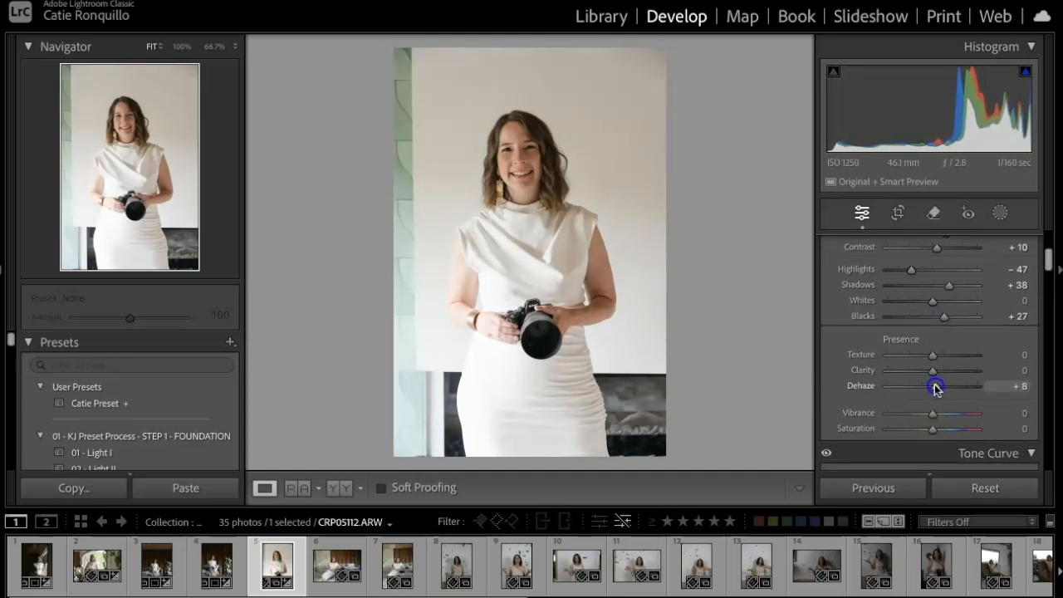
Set the fifth photo's Temp to 4,961, Tint to +21 and Exposure to +1.60, and straighten it by about 0.72 degrees
scroll(933, 388, up, 3)
drag(913, 309, 937, 326)
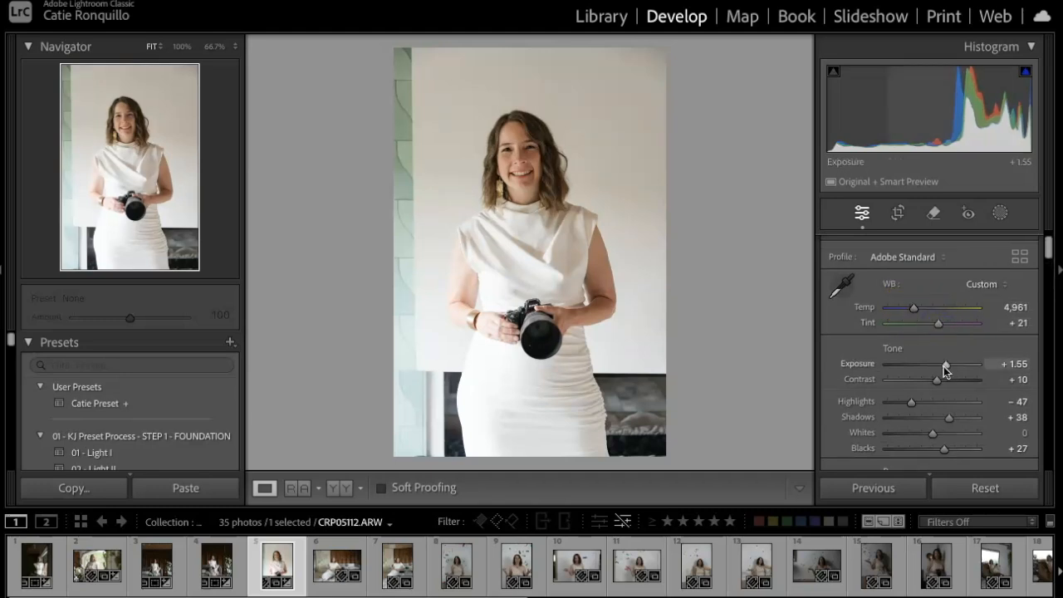
key(r)
drag(747, 335, 772, 337)
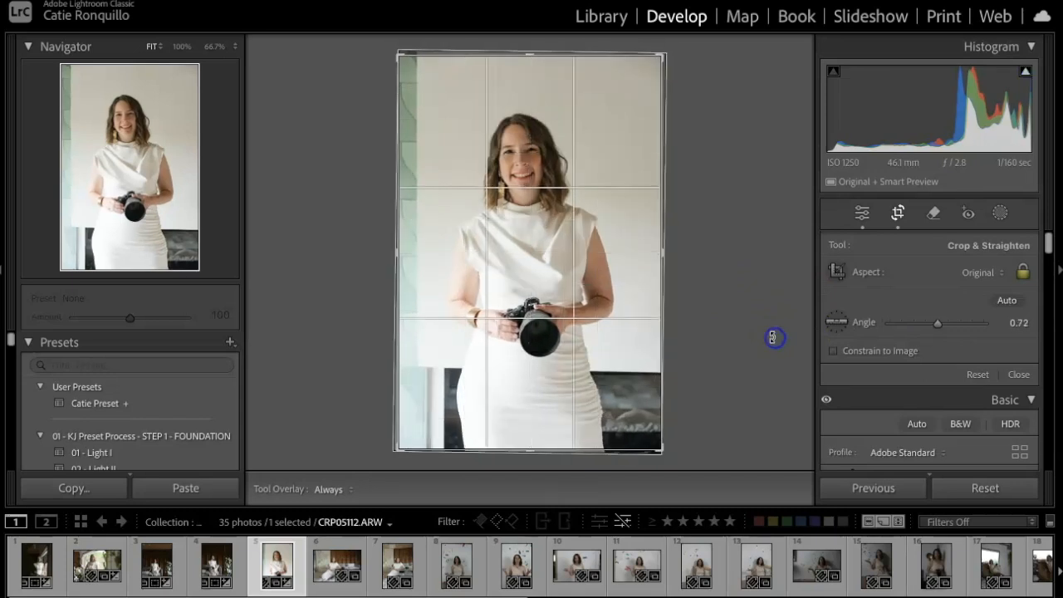
key(Return)
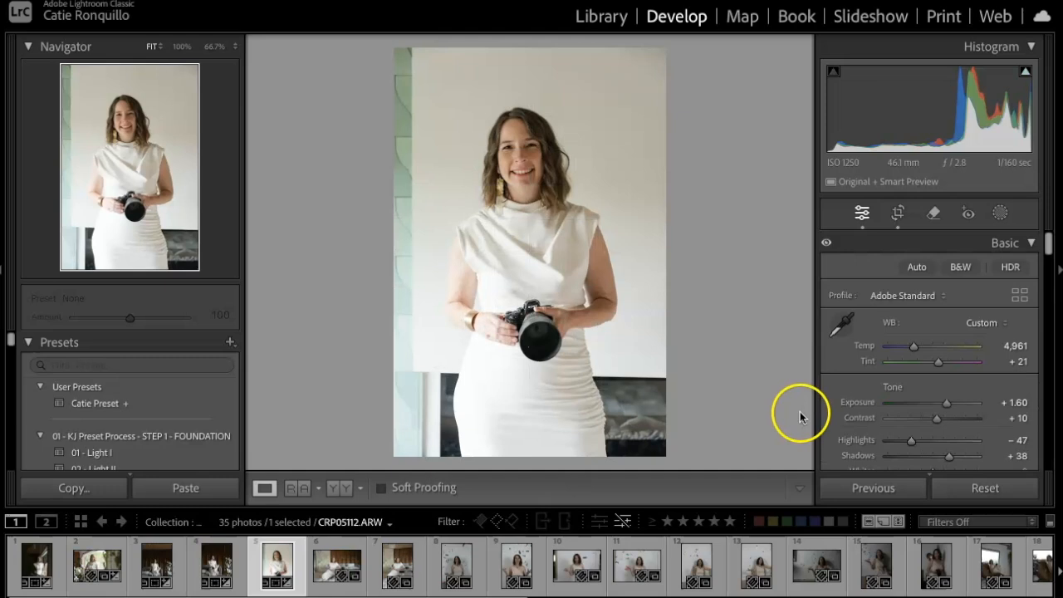
Compare the fifth photo's before and after versions side by side, and return to the single-photo view
scroll(932, 377, down, 5)
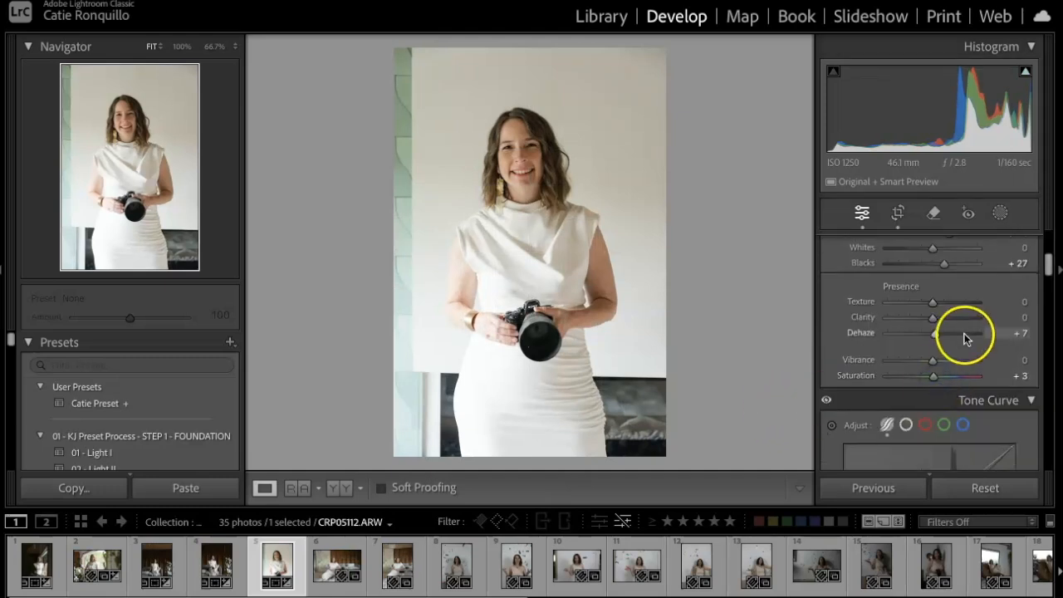
scroll(965, 338, up, 3)
scroll(942, 350, down, 4)
click(338, 488)
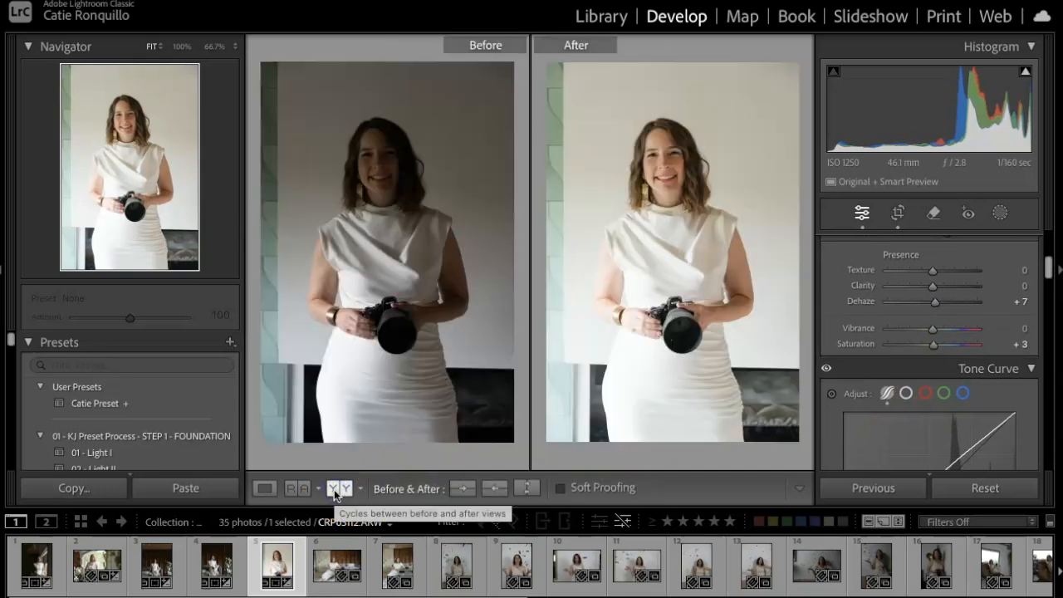
click(264, 490)
Set the fifth photo's manual Luminance noise reduction to 16
scroll(911, 330, down, 8)
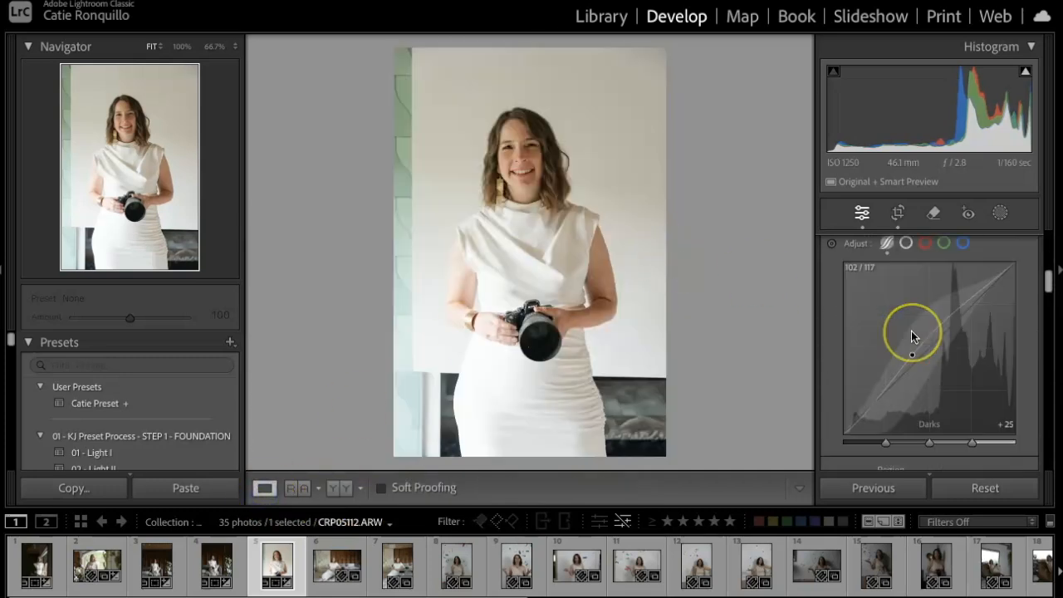
scroll(911, 330, down, 8)
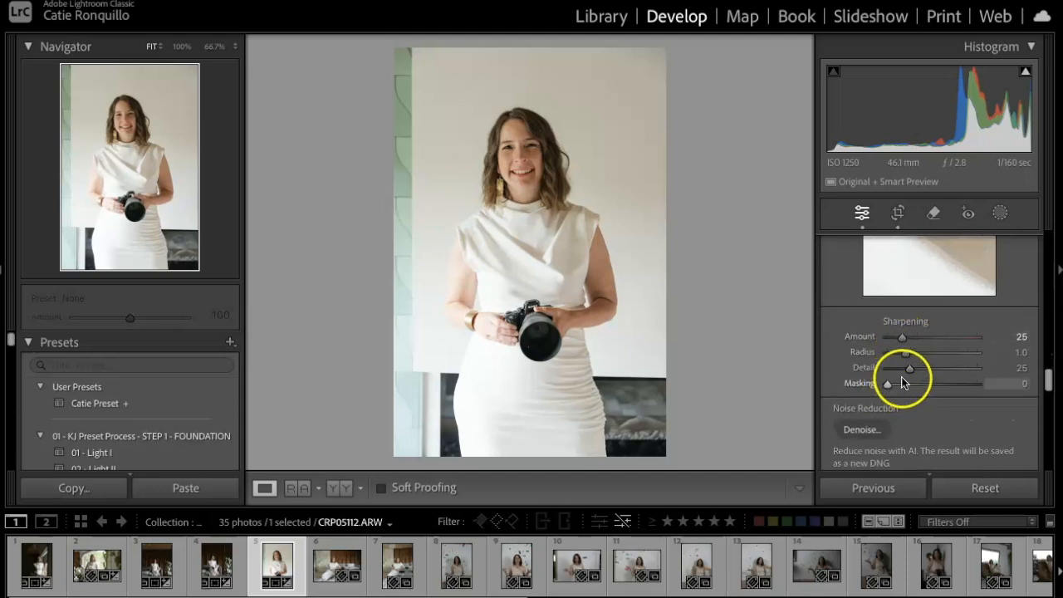
scroll(946, 373, down, 4)
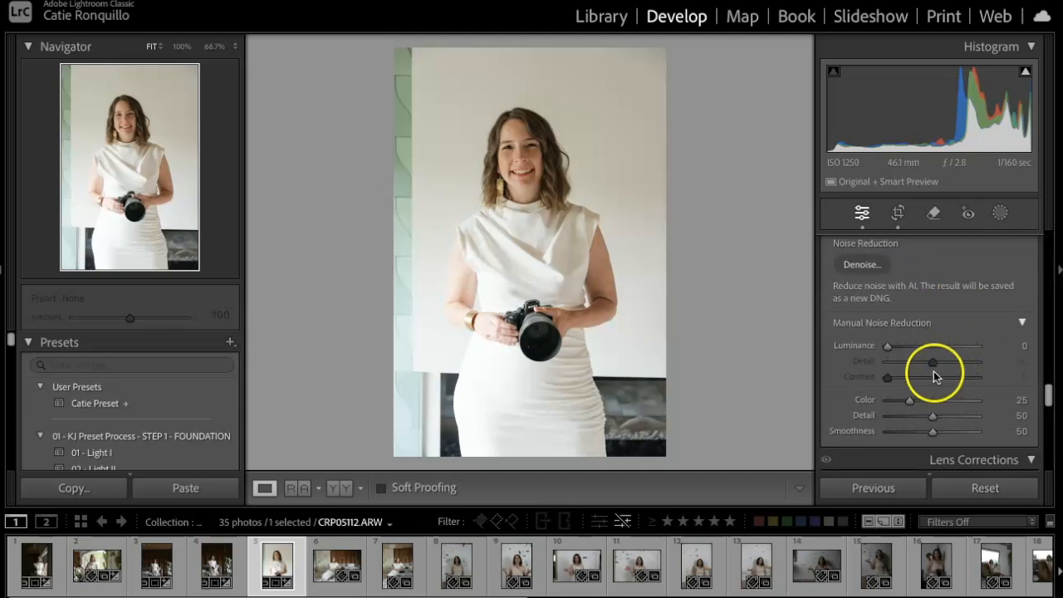
drag(888, 348, 894, 348)
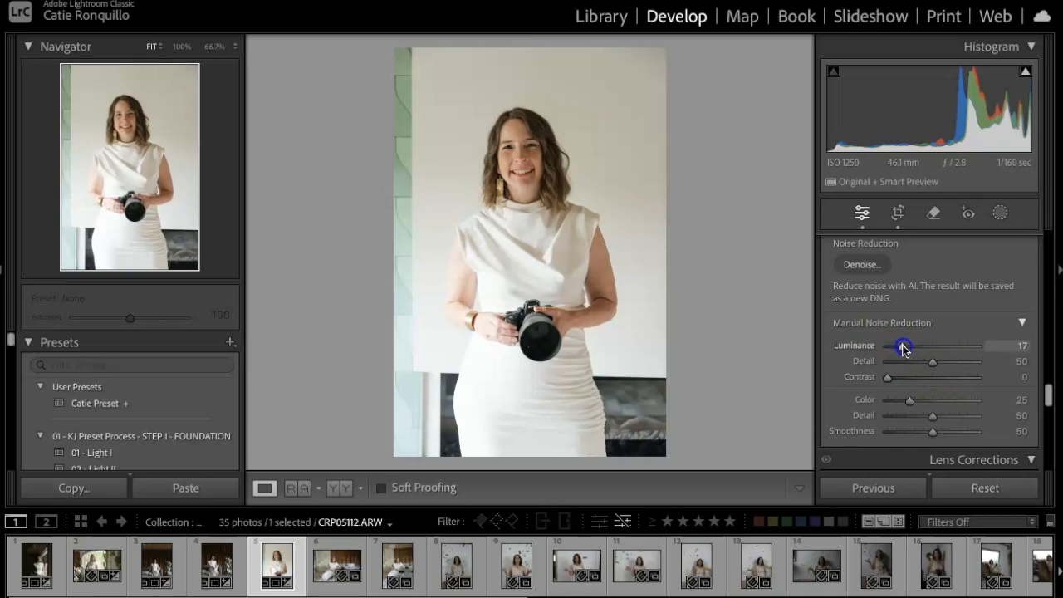
drag(902, 346, 902, 346)
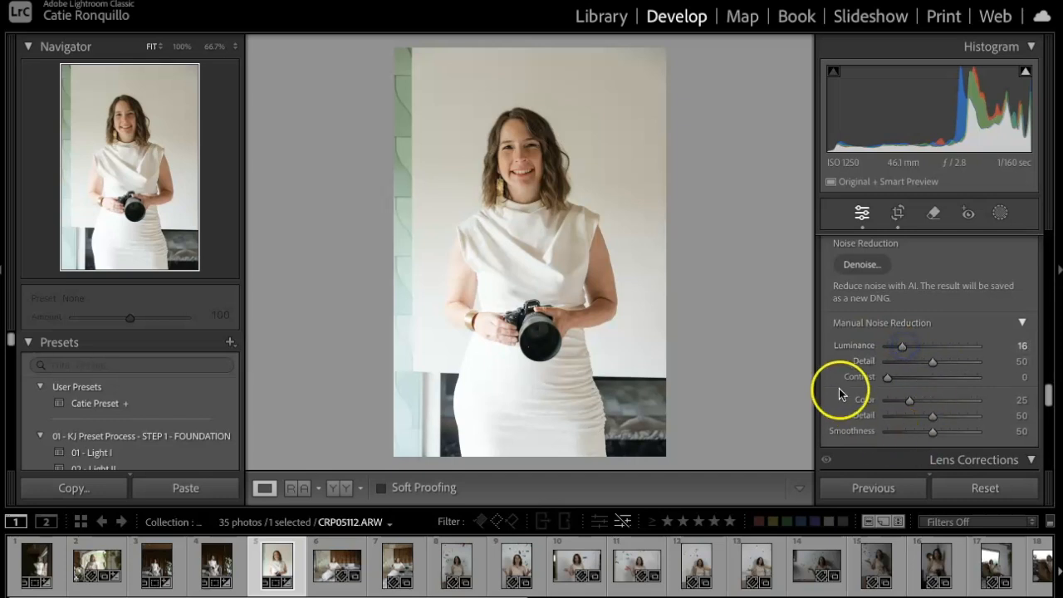
Open the sixth photo, CRP05123.ARW, with the saved user preset applied, and crop it tighter to trim the top and sides
click(334, 565)
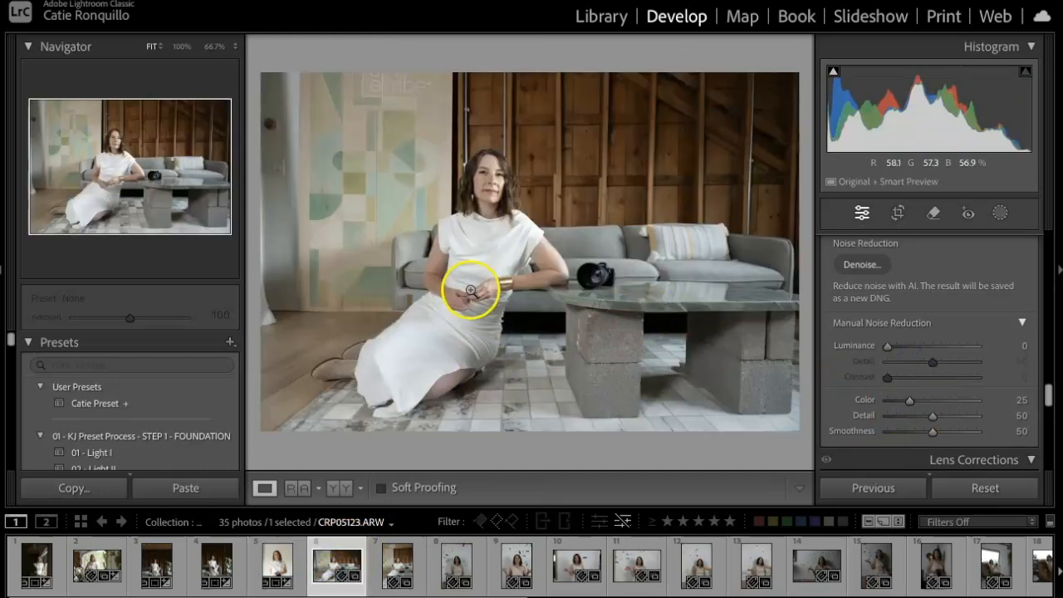
click(119, 404)
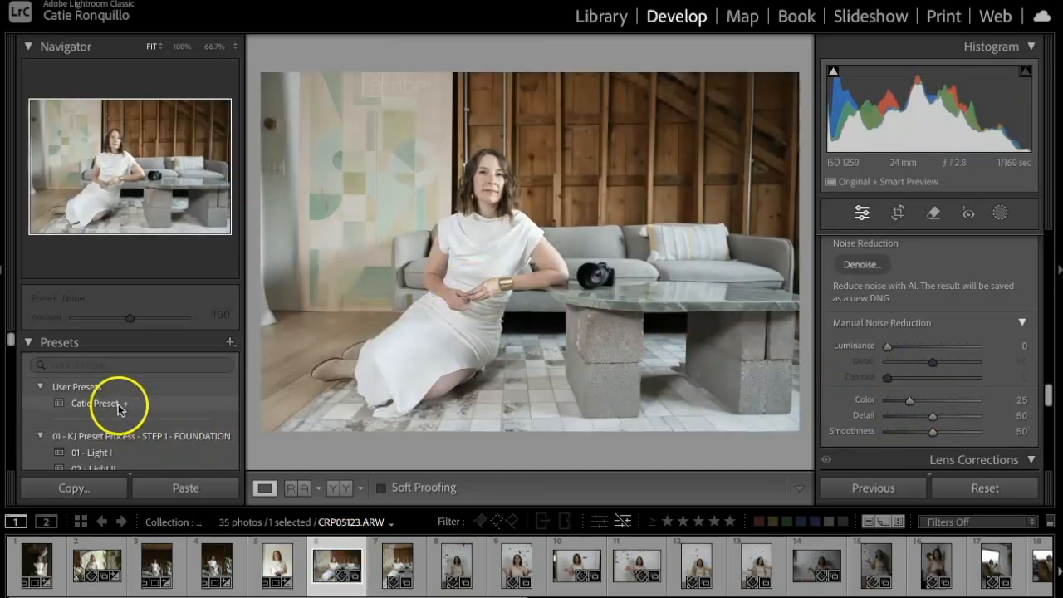
key(r)
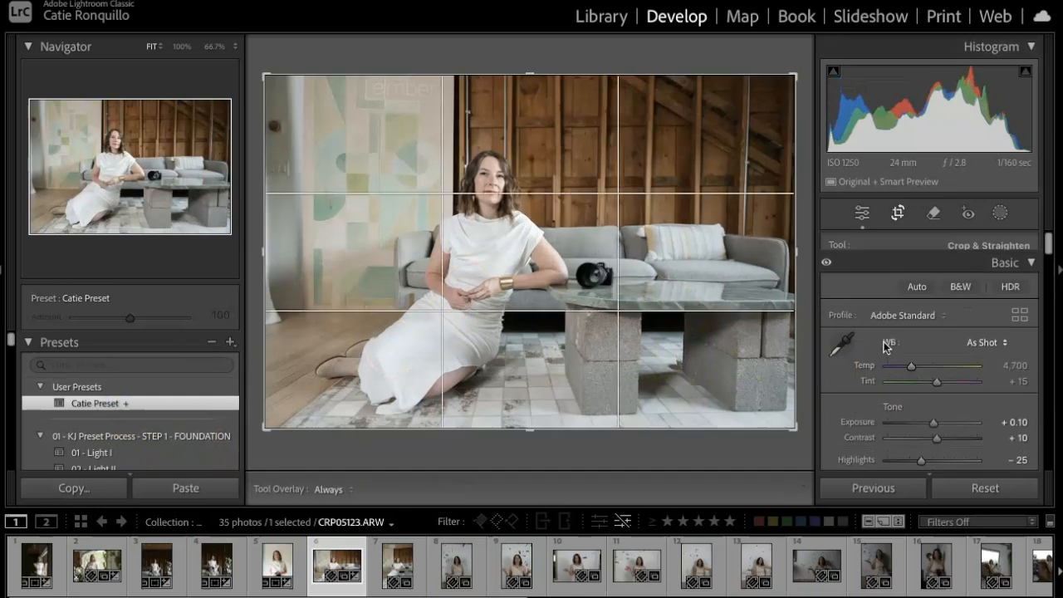
drag(528, 73, 543, 92)
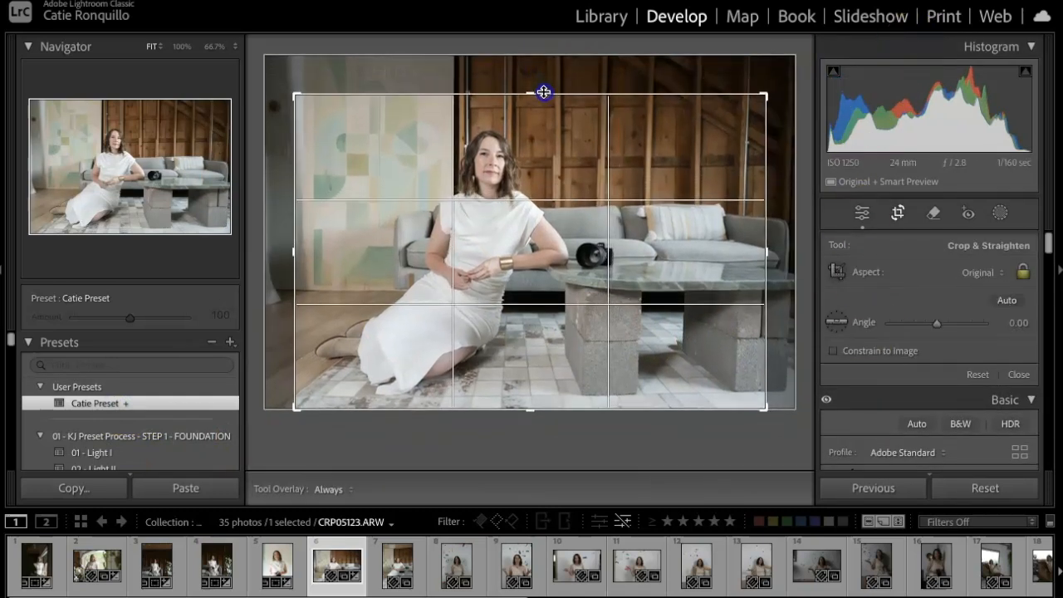
key(r)
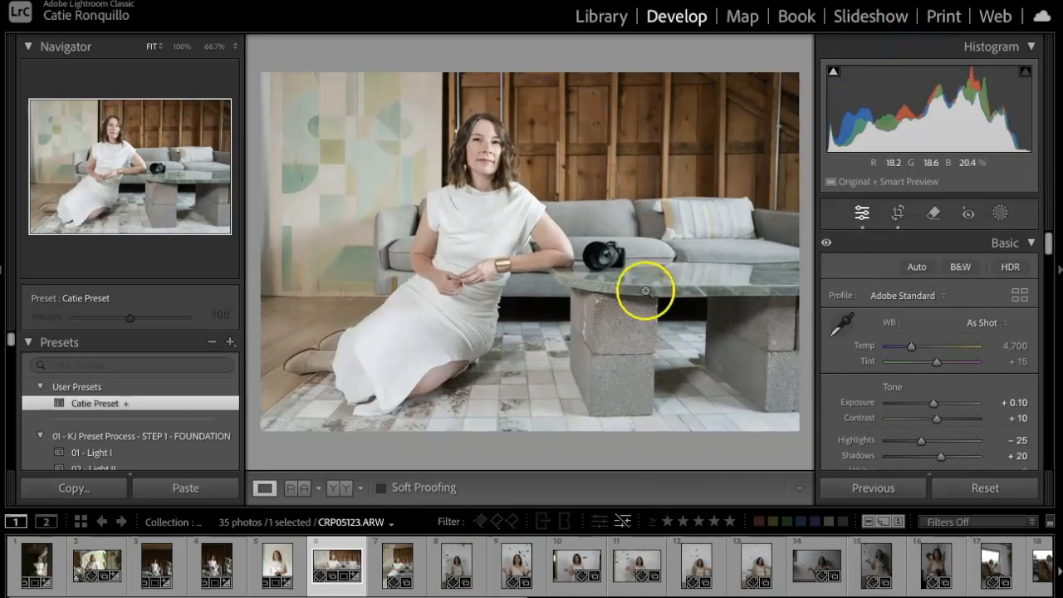
Set the sixth photo's Exposure to −0.20, Highlights to −51, Shadows to +27 and Dehaze to +5
drag(936, 408, 943, 457)
scroll(942, 461, down, 5)
drag(934, 347, 936, 346)
scroll(937, 344, up, 3)
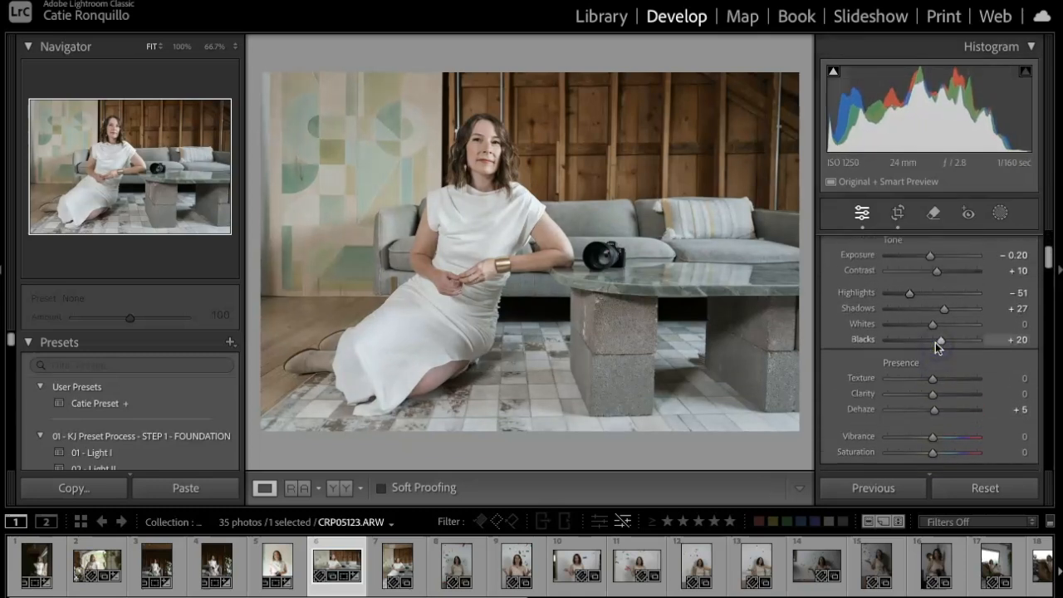
Apply the previous photo's settings to the seventh photo, CRP05129.ARW, and straighten it by rotating slightly clockwise within the crop
click(379, 572)
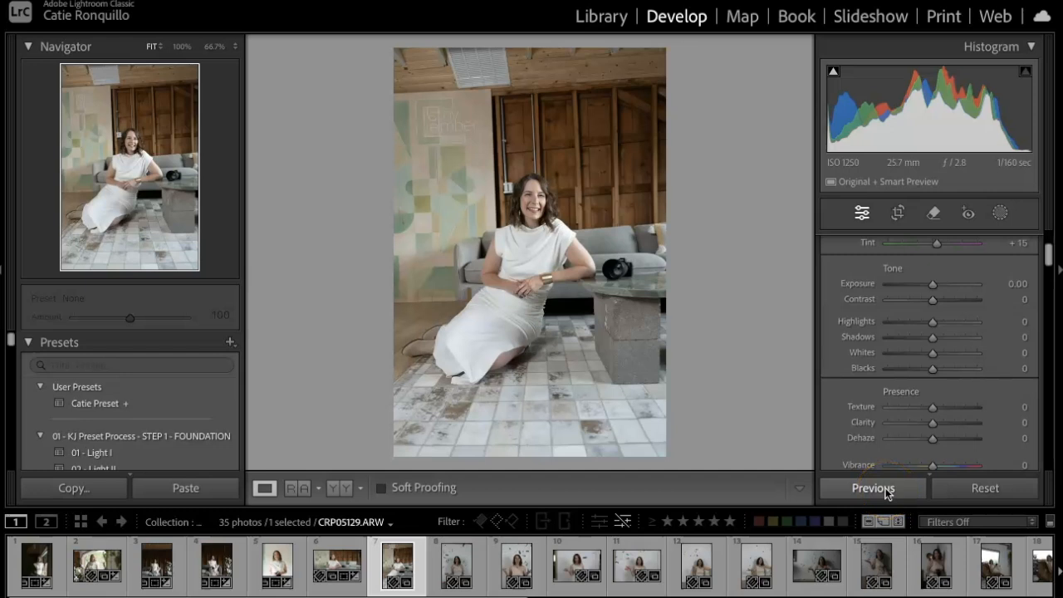
click(843, 493)
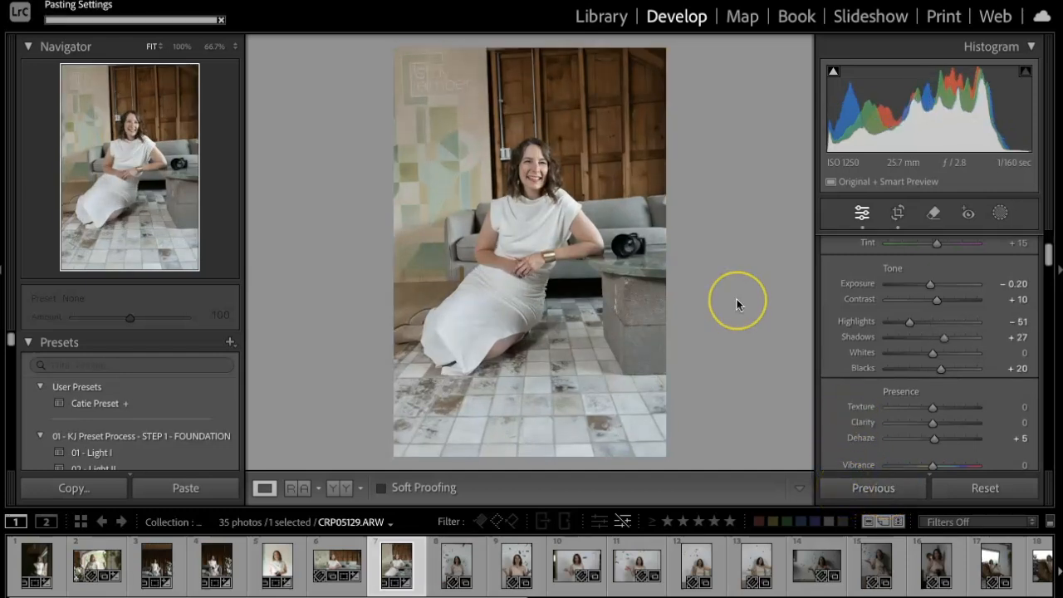
key(r)
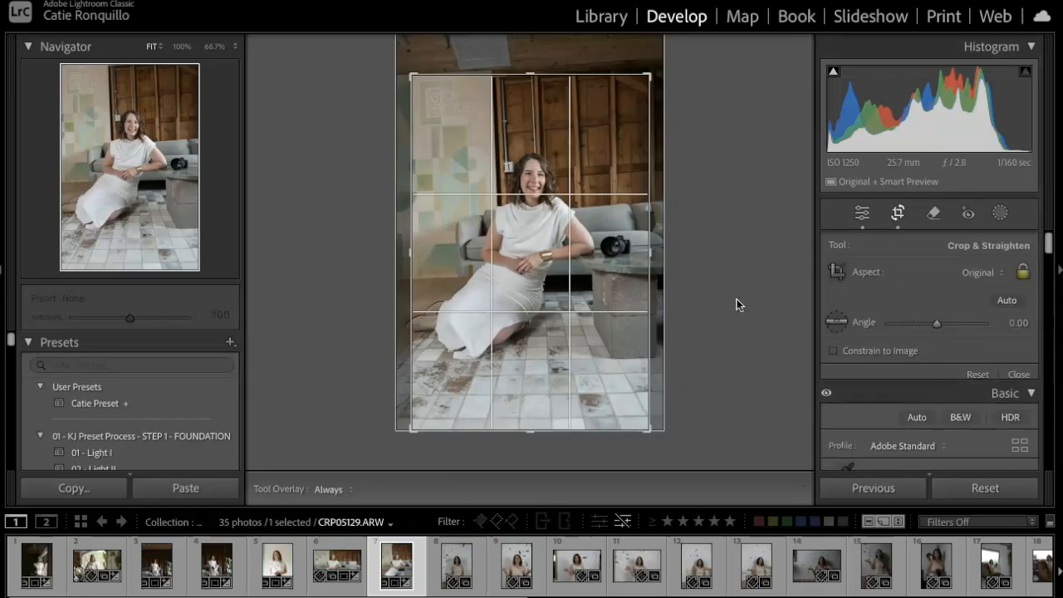
drag(719, 329, 721, 339)
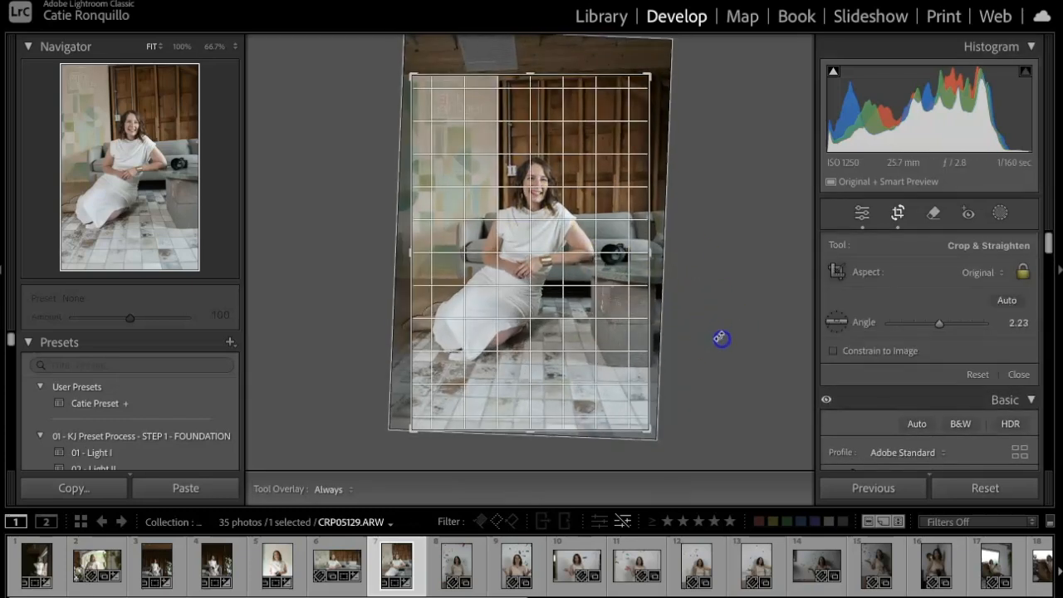
key(Return)
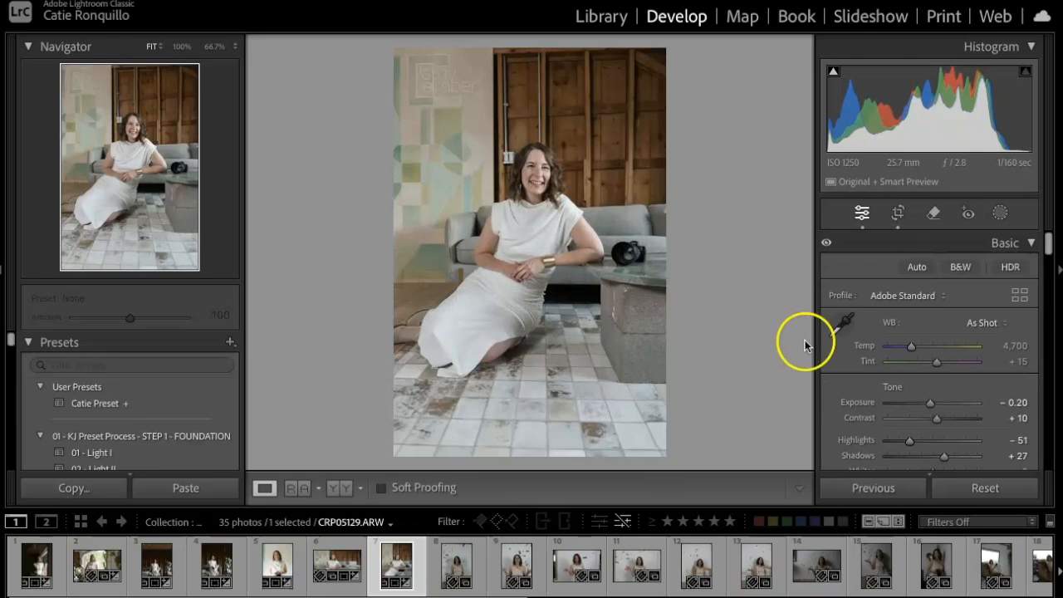
Apply the saved user preset to the eighth photo, CRP05139.ARW, and set its Exposure to +0.95 and Shadows to +42
click(449, 567)
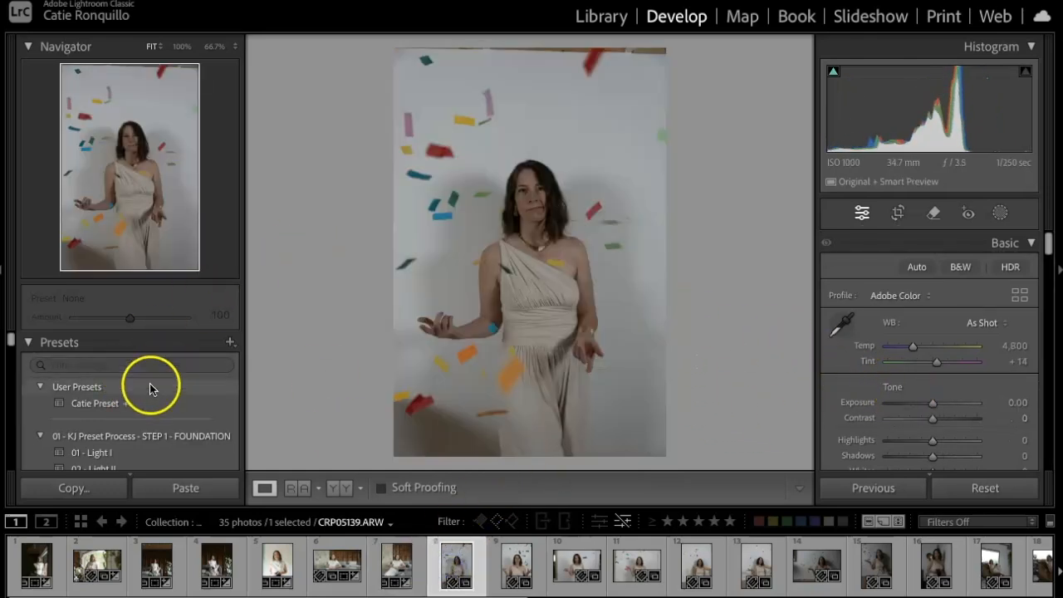
click(94, 403)
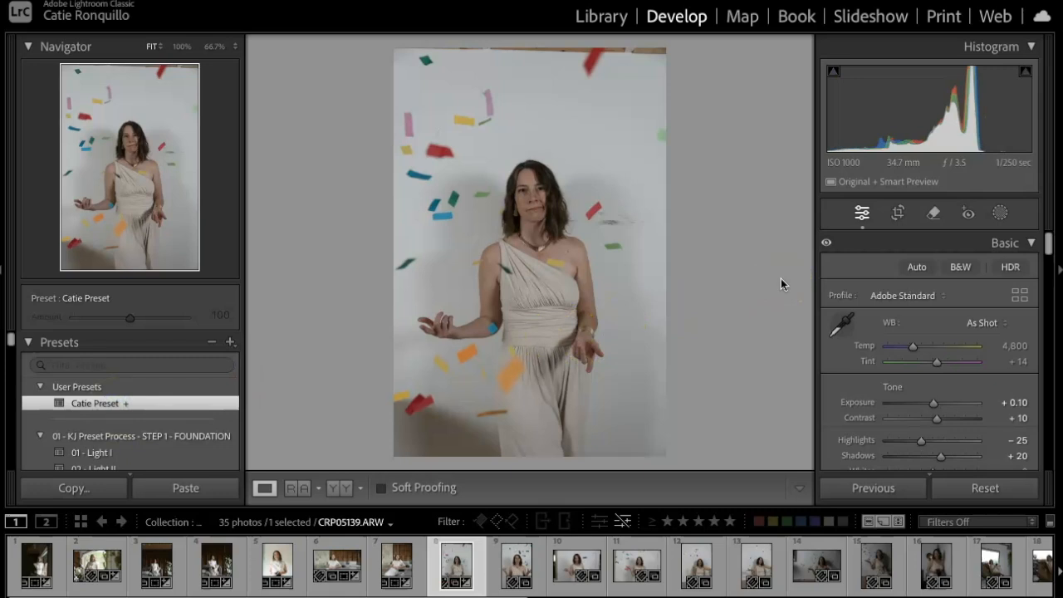
drag(936, 406, 944, 405)
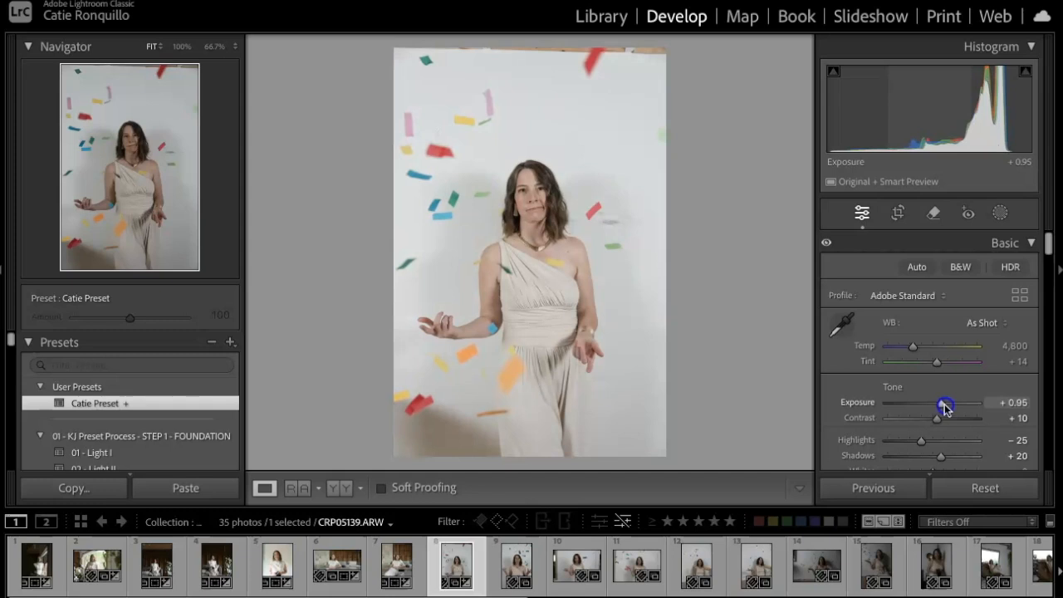
mouse_move(940, 456)
mouse_down()
mouse_move(966, 460)
mouse_move(950, 463)
mouse_up()
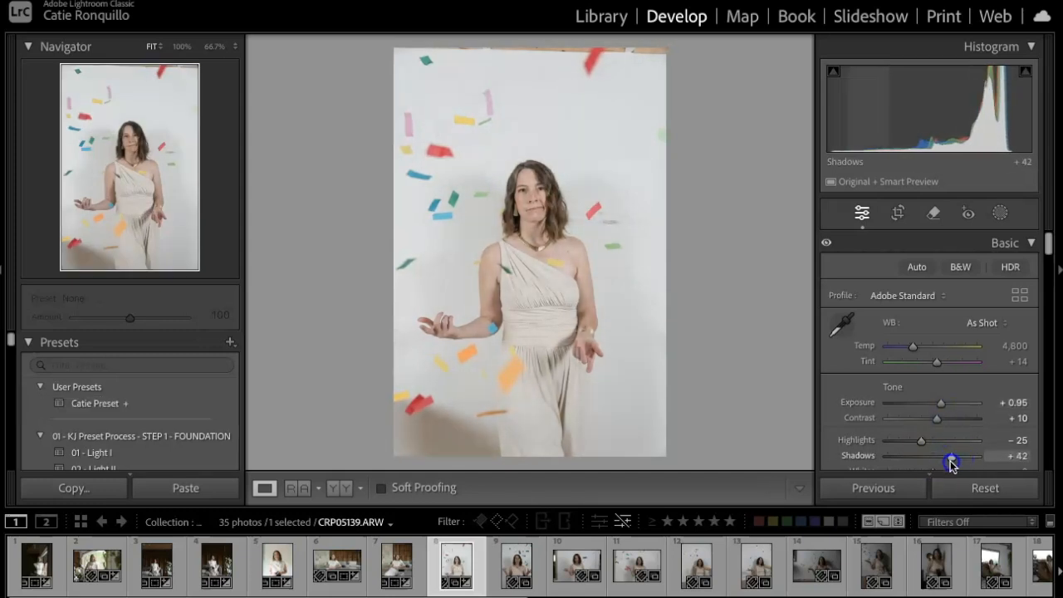
Set the eighth photo's Exposure to +1.05, Temp to 4,877 and Blacks to +15, and crop it tighter to trim the backdrop's top edge
drag(940, 403, 940, 405)
drag(919, 346, 913, 351)
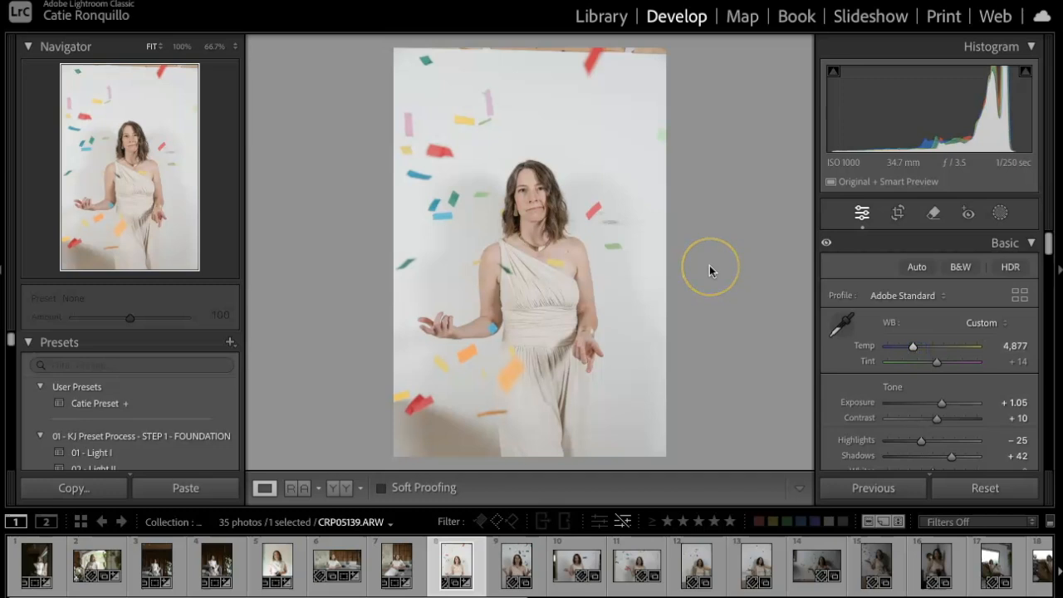
key(r)
drag(531, 54, 531, 60)
drag(615, 316, 620, 317)
key(r)
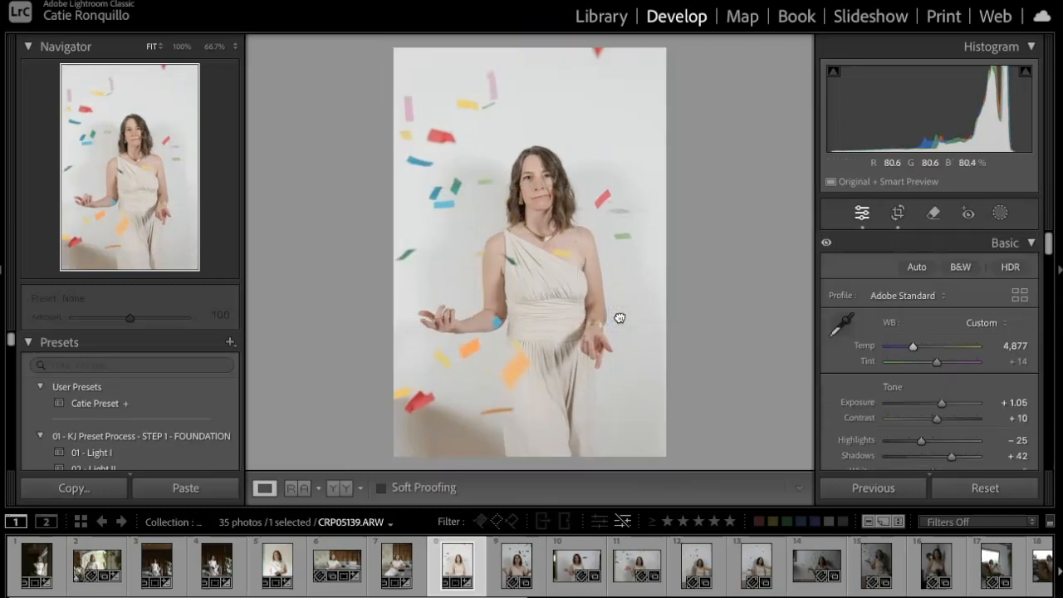
scroll(943, 443, down, 1)
drag(942, 442, 940, 444)
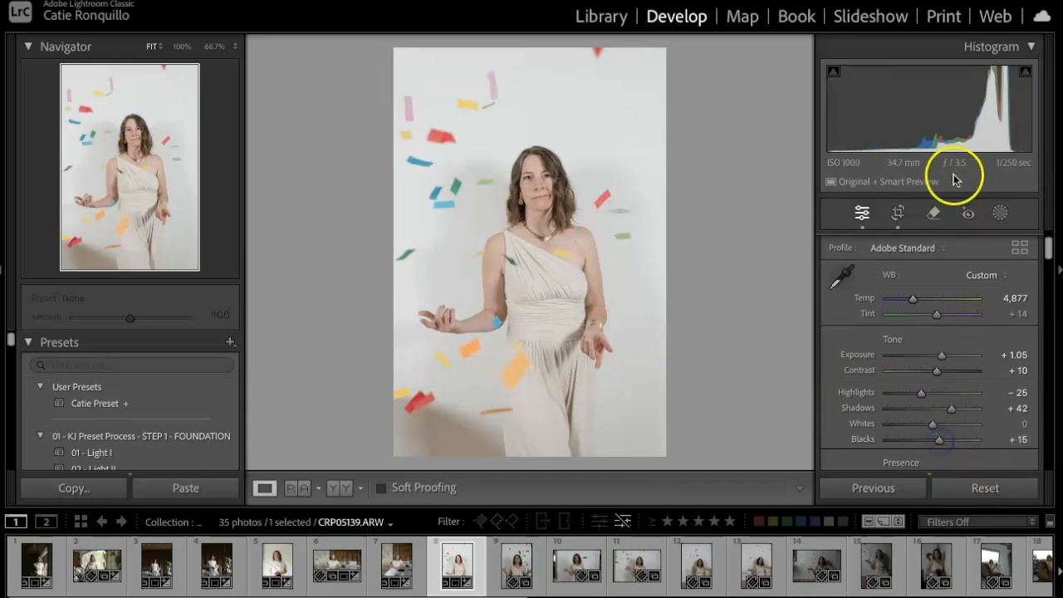
Remove the grey confetti smudge beside the woman's shoulder with Generative AI, keeping the second variation
click(932, 214)
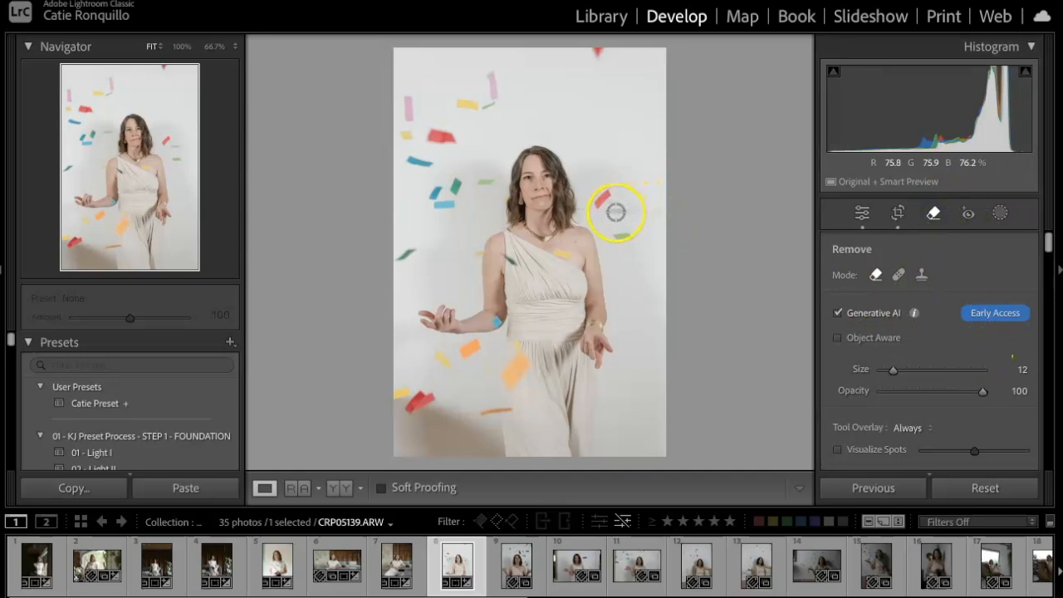
click(897, 275)
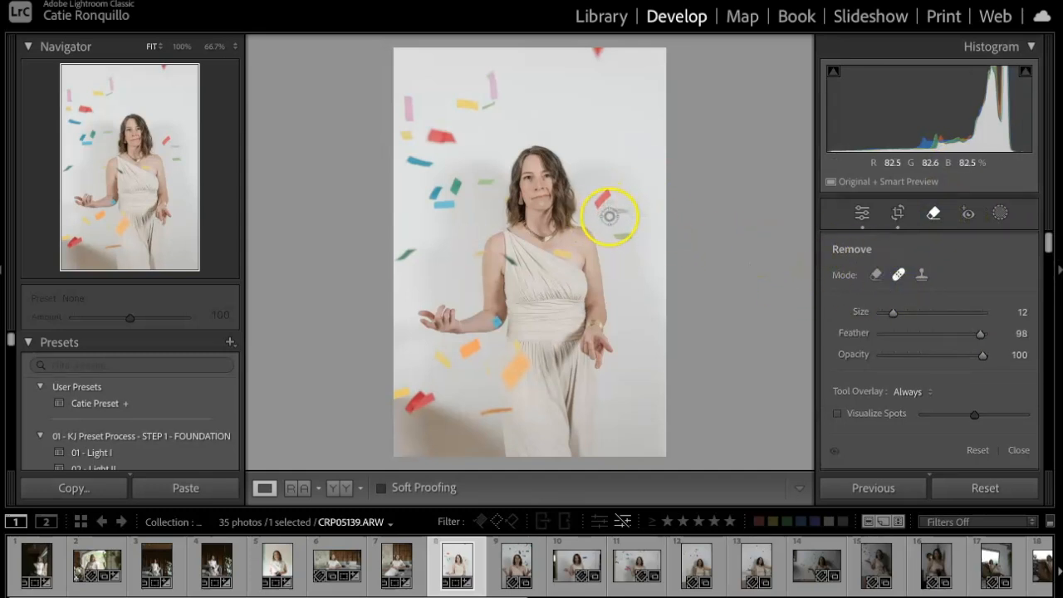
click(877, 275)
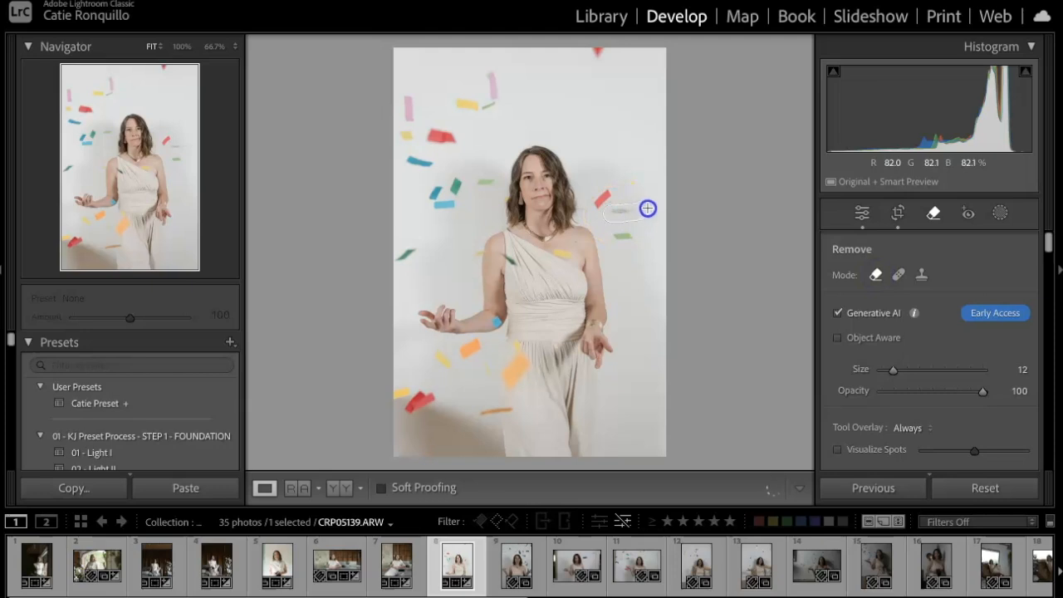
drag(615, 207, 618, 207)
click(986, 277)
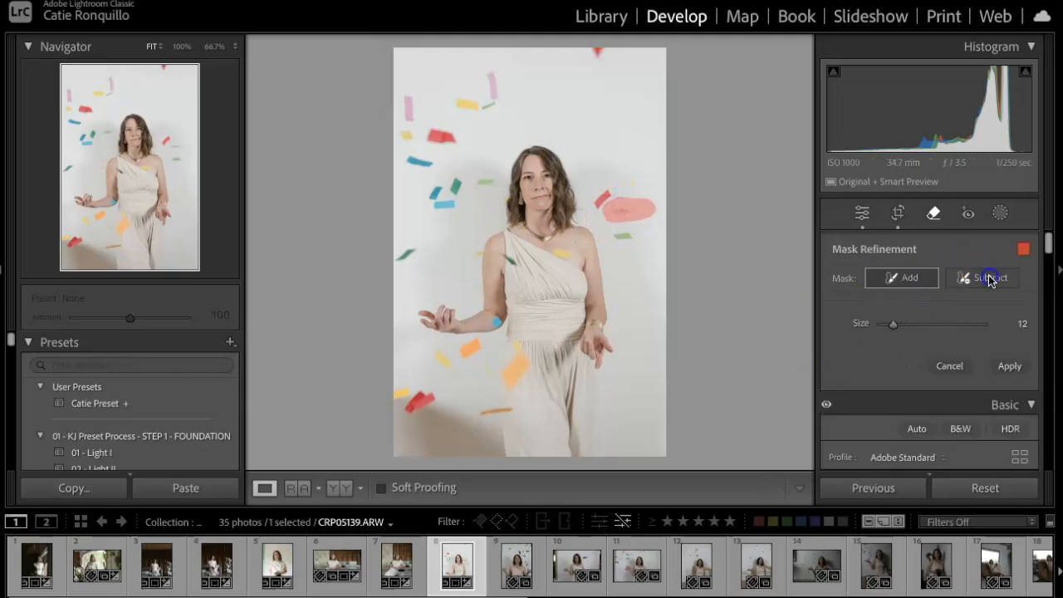
click(1007, 366)
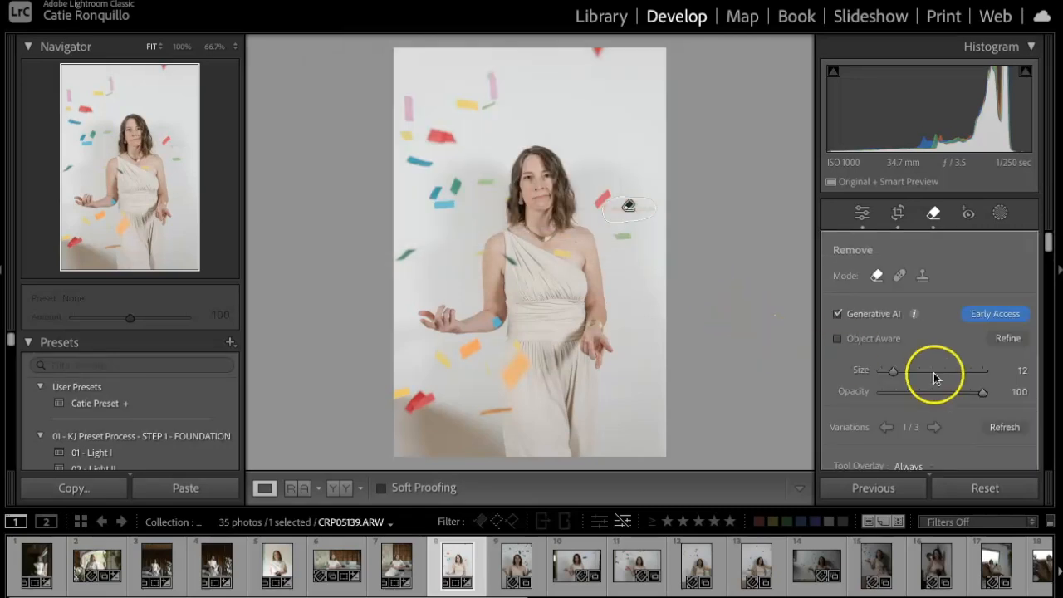
click(932, 428)
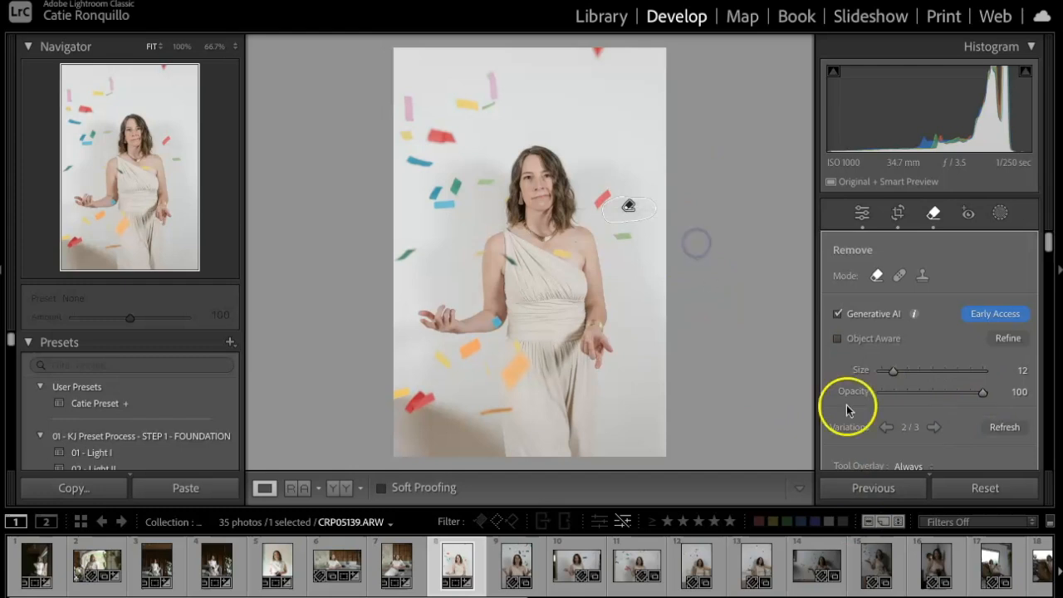
click(1019, 214)
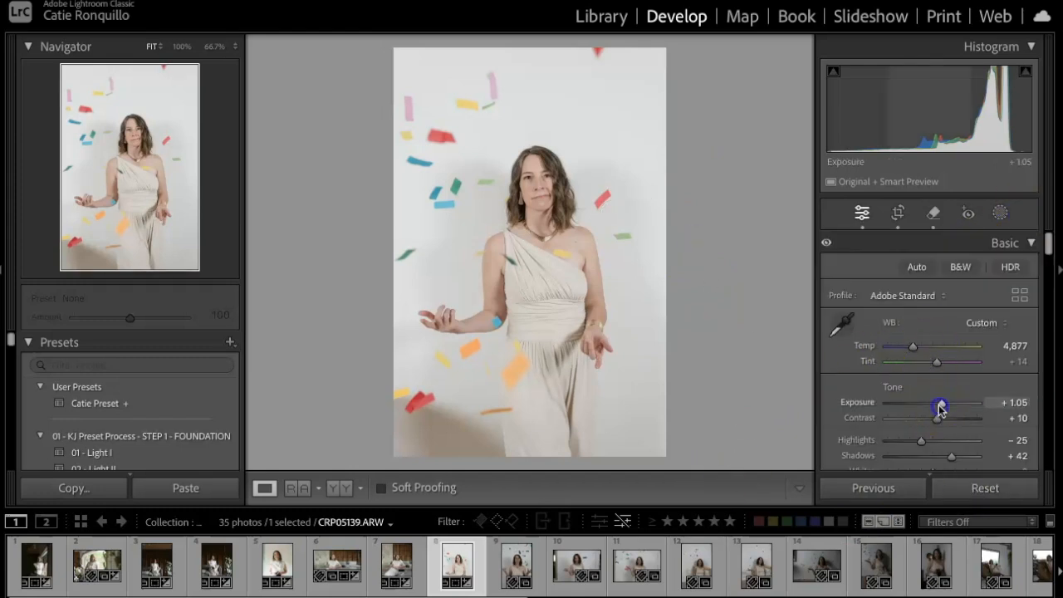
Set the eighth photo's Exposure to +0.95 and add a subject mask with Exposure −0.16, Contrast 14 and Blacks −3
drag(940, 406, 936, 408)
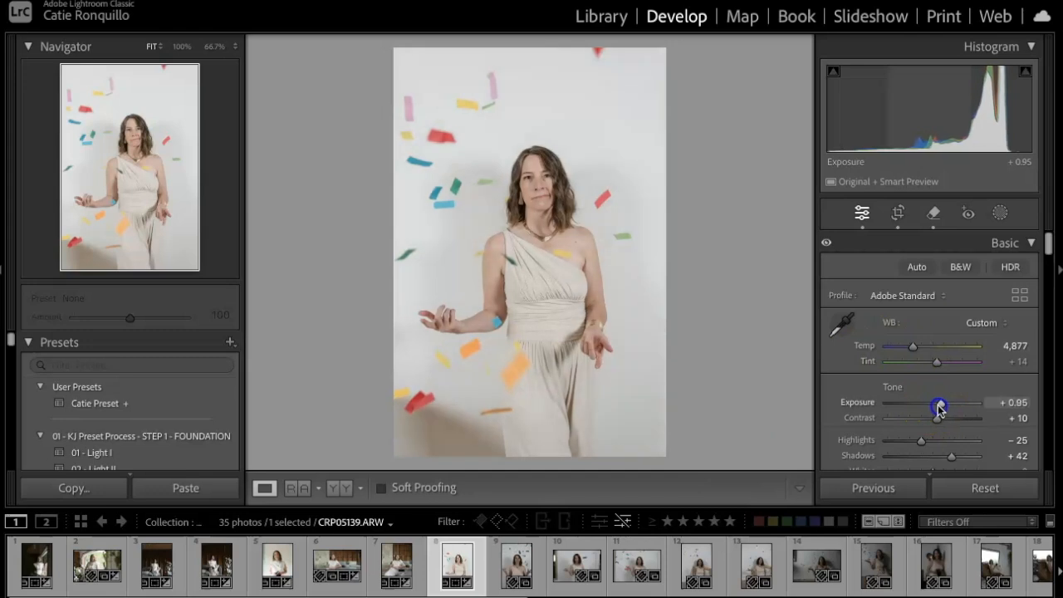
click(1000, 213)
click(859, 281)
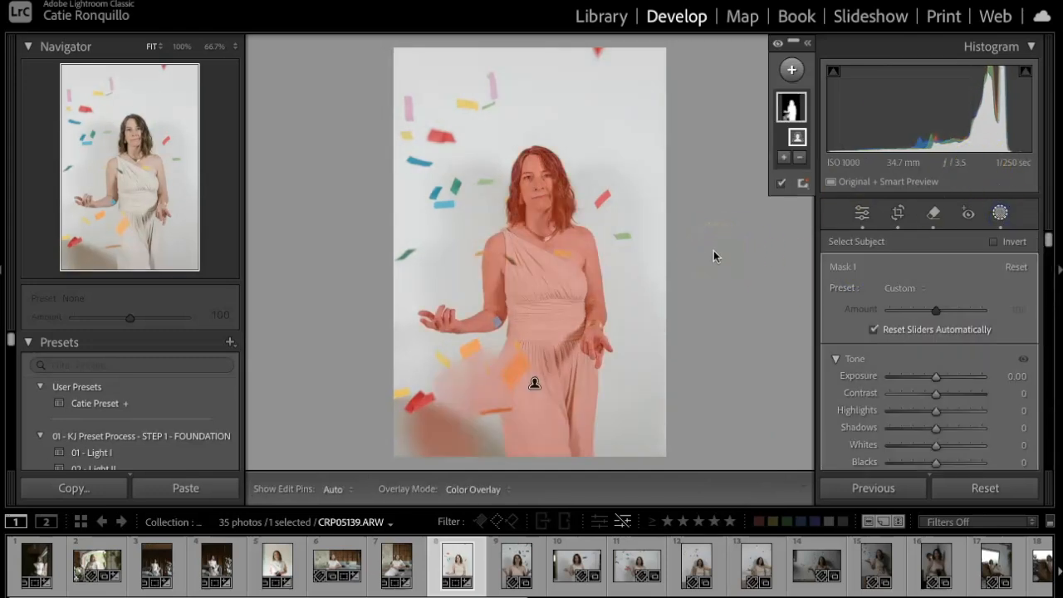
drag(935, 375, 940, 395)
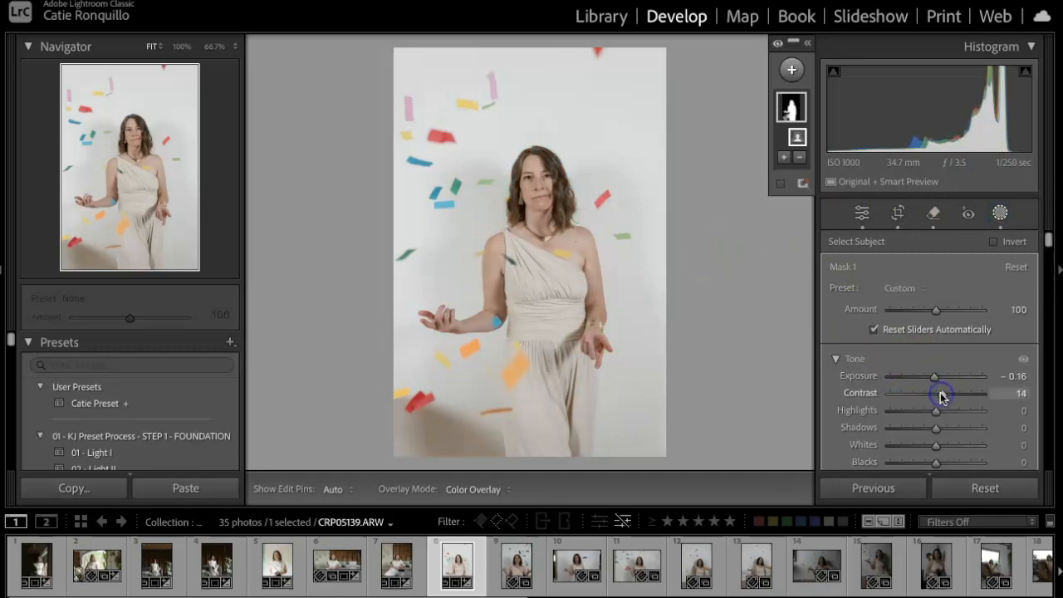
drag(935, 461, 932, 465)
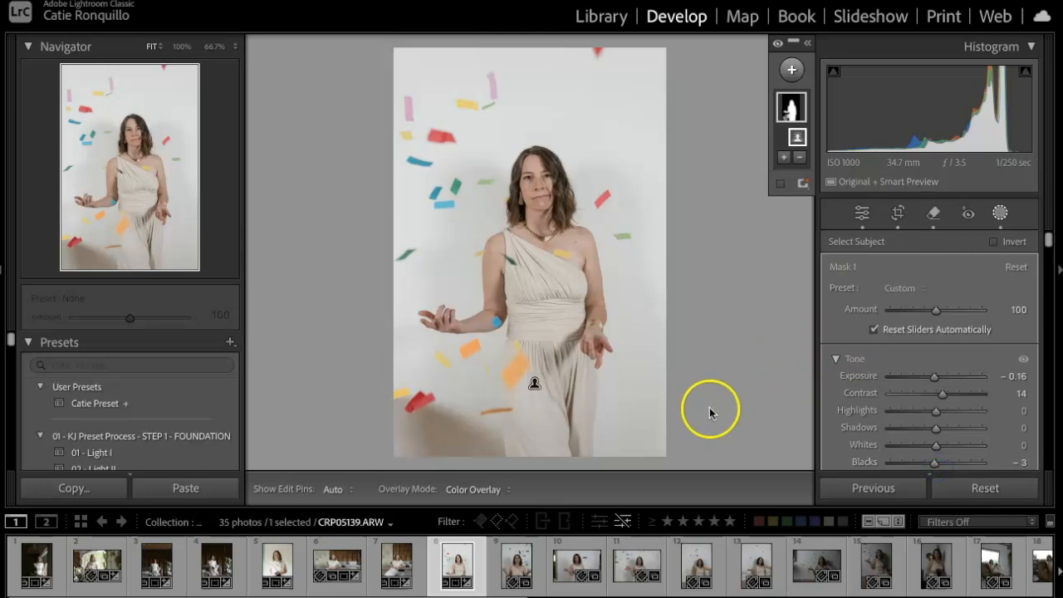
Apply the saved user preset to the ninth photo, CRP05149.ARW, and set Temp to 5,151, Exposure to +0.55 and Shadows to +32
click(503, 568)
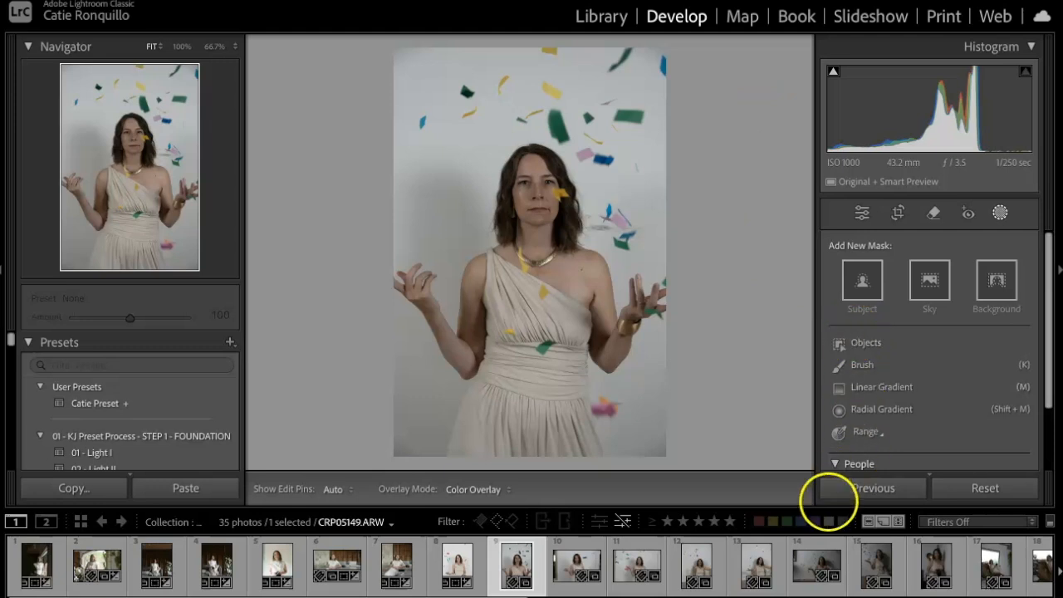
click(134, 412)
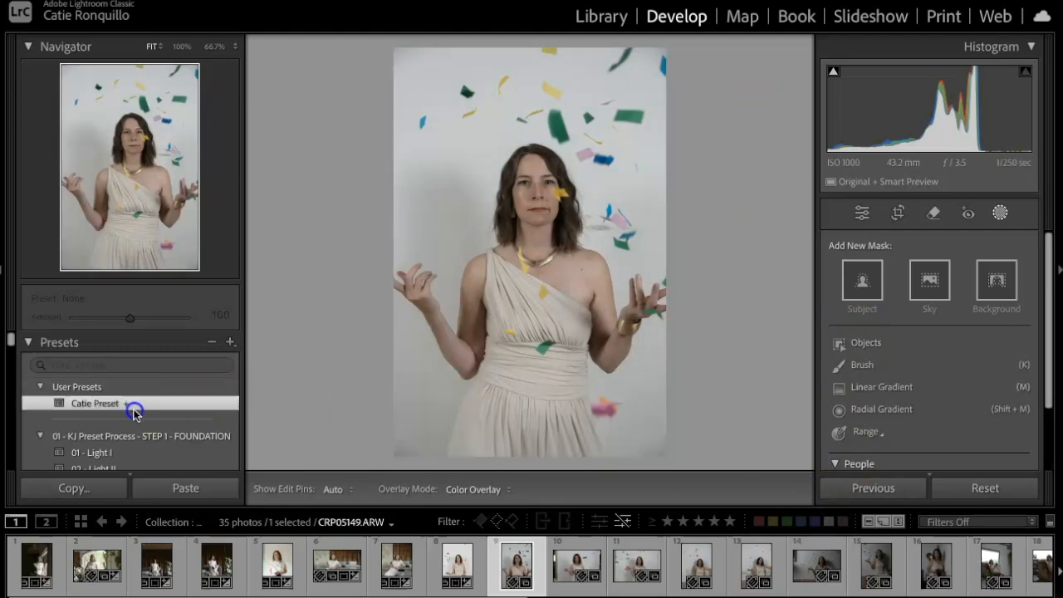
click(1000, 213)
drag(932, 404, 932, 404)
drag(913, 346, 916, 349)
drag(936, 403, 939, 405)
drag(941, 453, 948, 458)
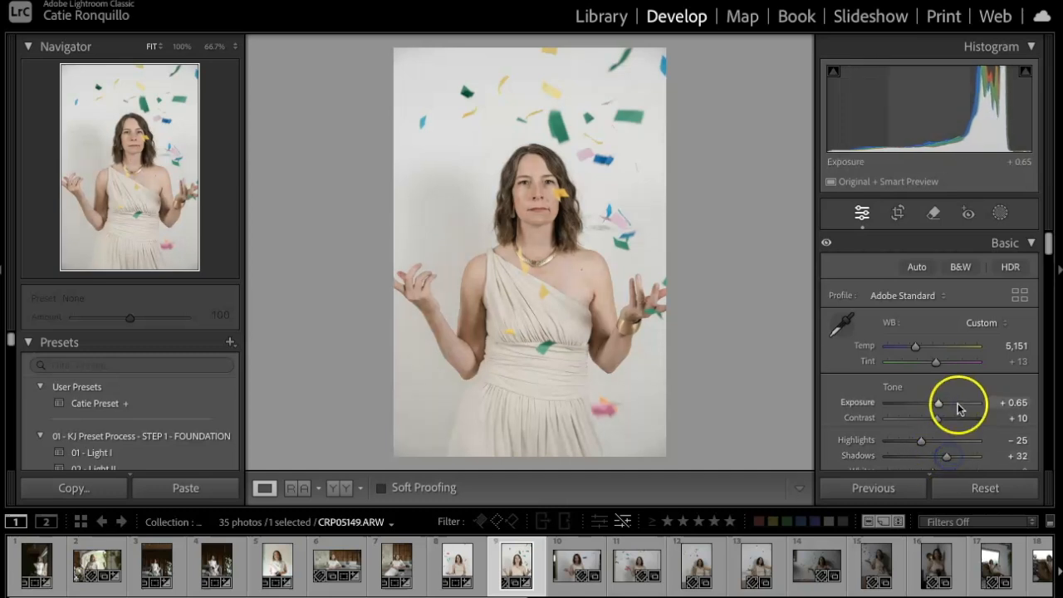
drag(938, 403, 943, 403)
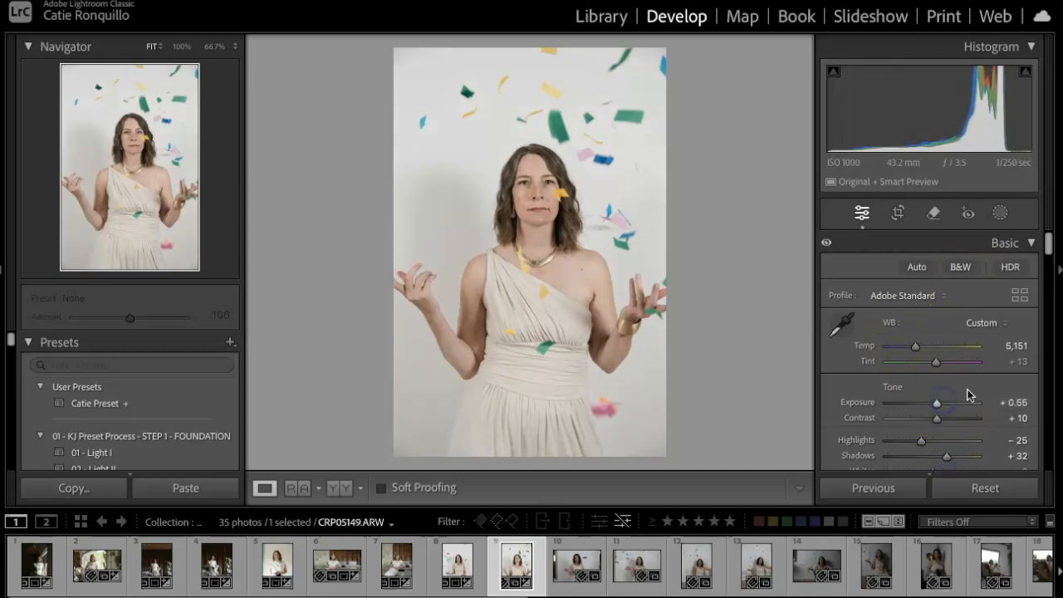
Add a background mask to the ninth photo and set its Exposure to 0.33, Shadows to −24 and Whites to 25
scroll(966, 396, down, 4)
click(1000, 214)
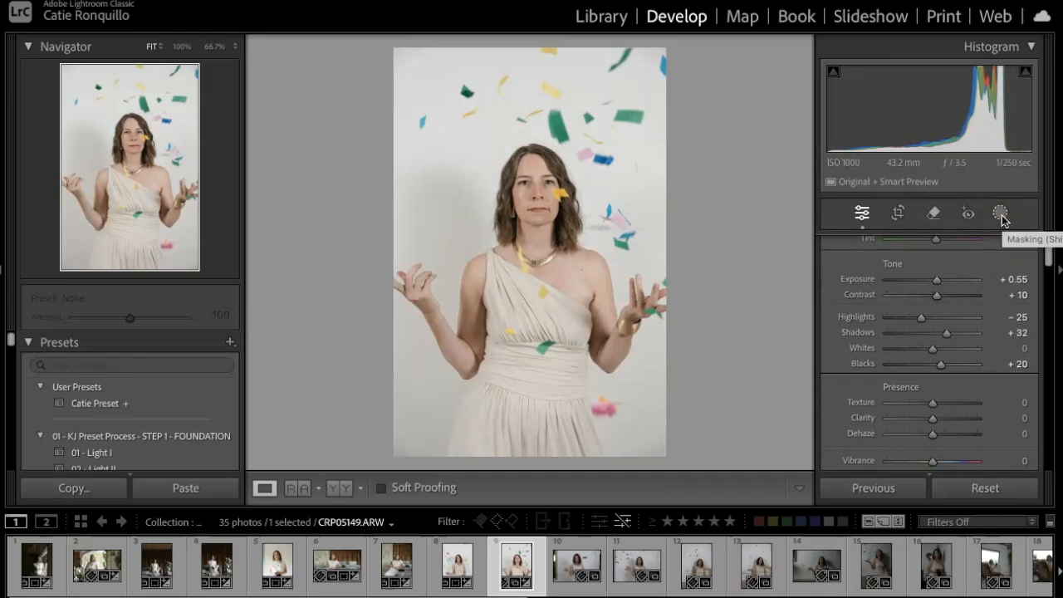
click(1000, 215)
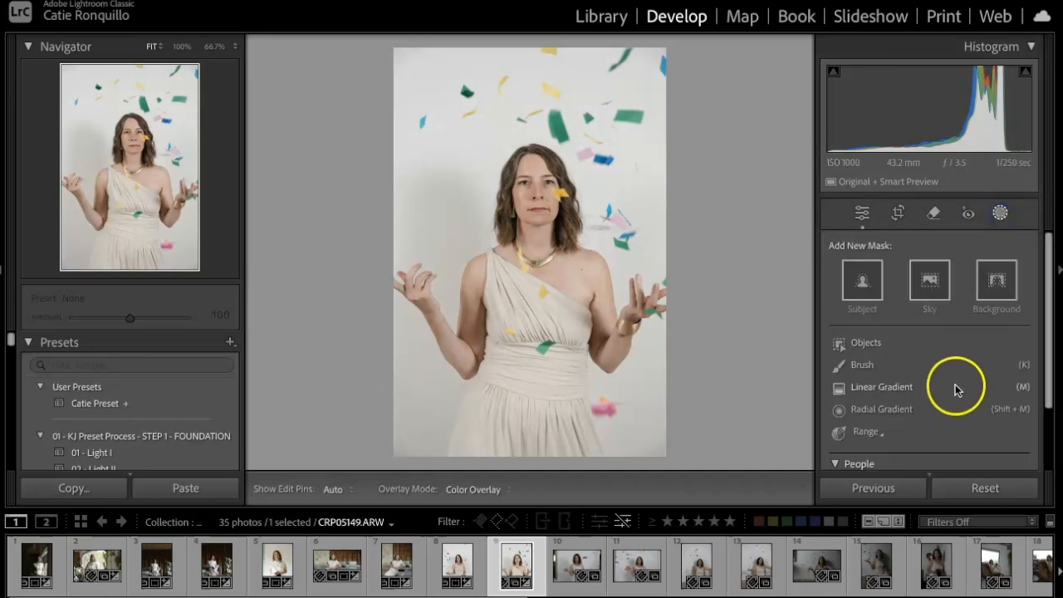
click(997, 281)
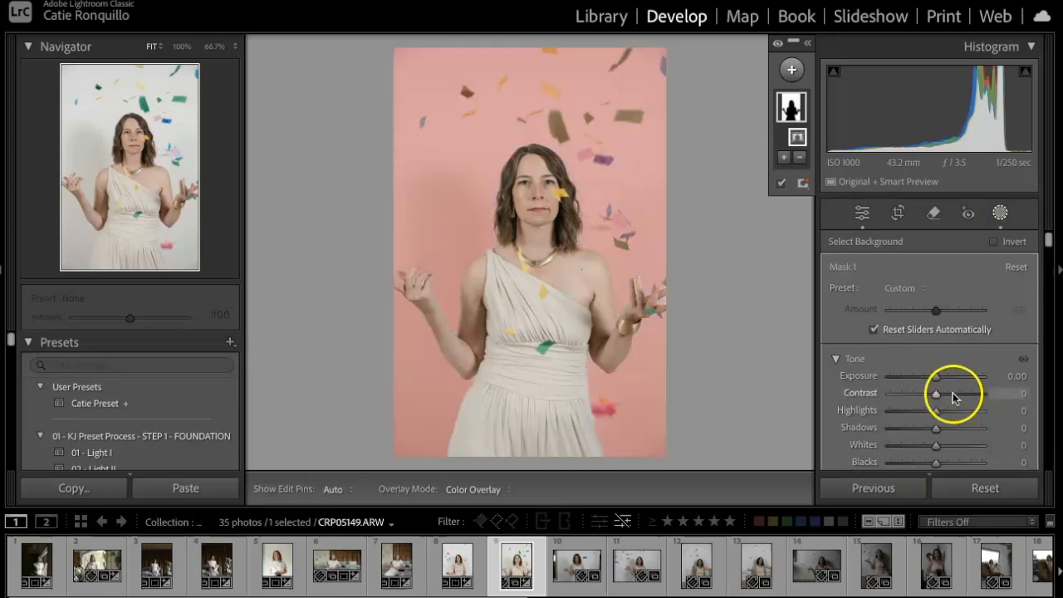
mouse_move(936, 380)
mouse_down()
mouse_move(948, 380)
mouse_move(938, 376)
mouse_up()
drag(936, 428, 945, 448)
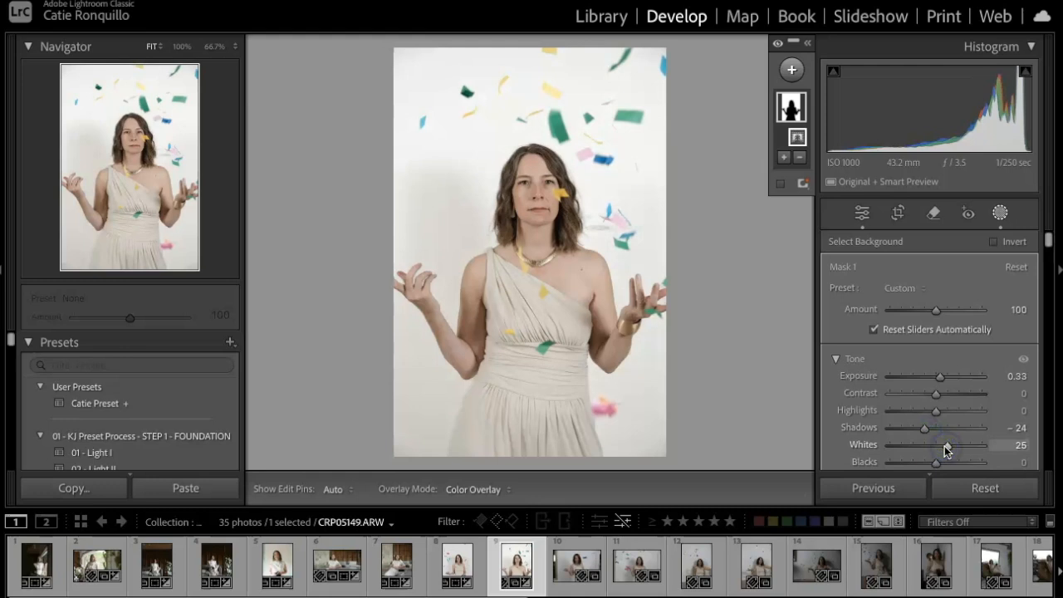
click(862, 216)
Open the tenth photo, CRP05166.ARW, and crop it tighter around the woman to exclude the window and door frames
click(571, 561)
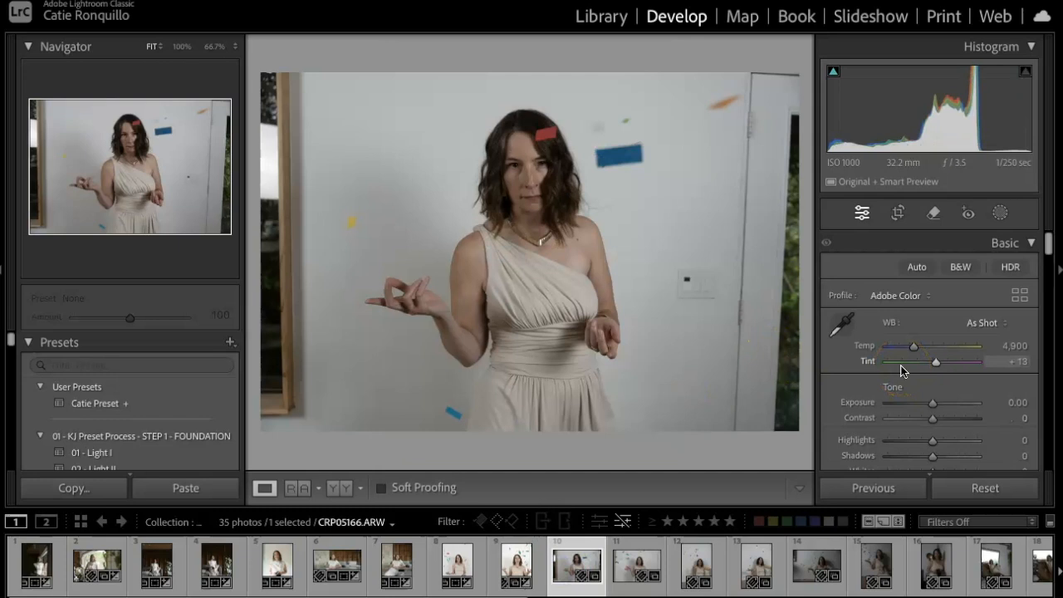
key(r)
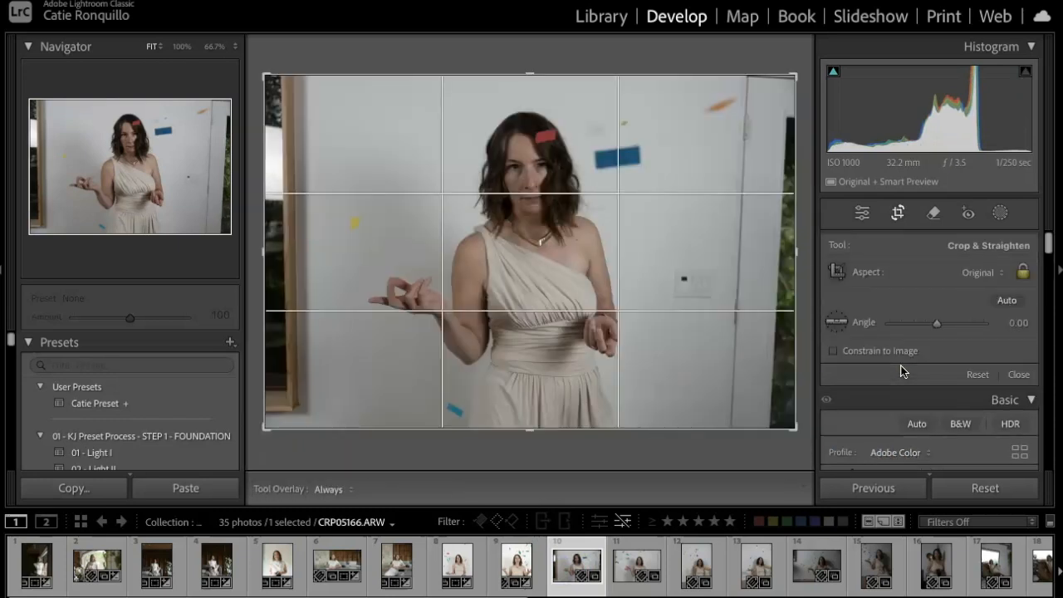
drag(532, 430, 543, 385)
drag(539, 280, 539, 274)
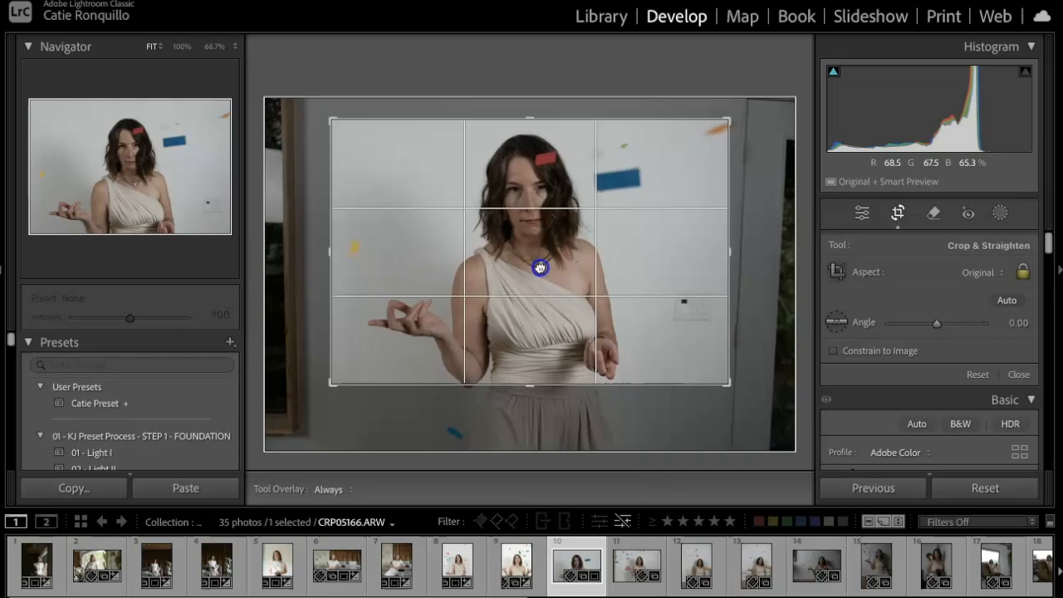
key(r)
Remove the light switch from the wall in the tenth photo with Generative AI
click(932, 213)
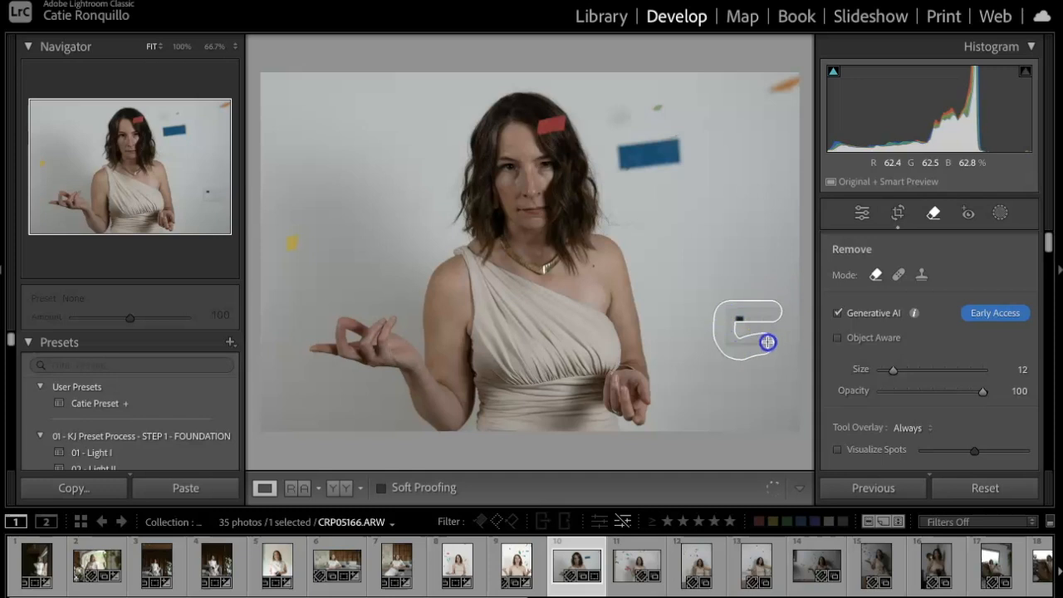
drag(780, 330, 752, 349)
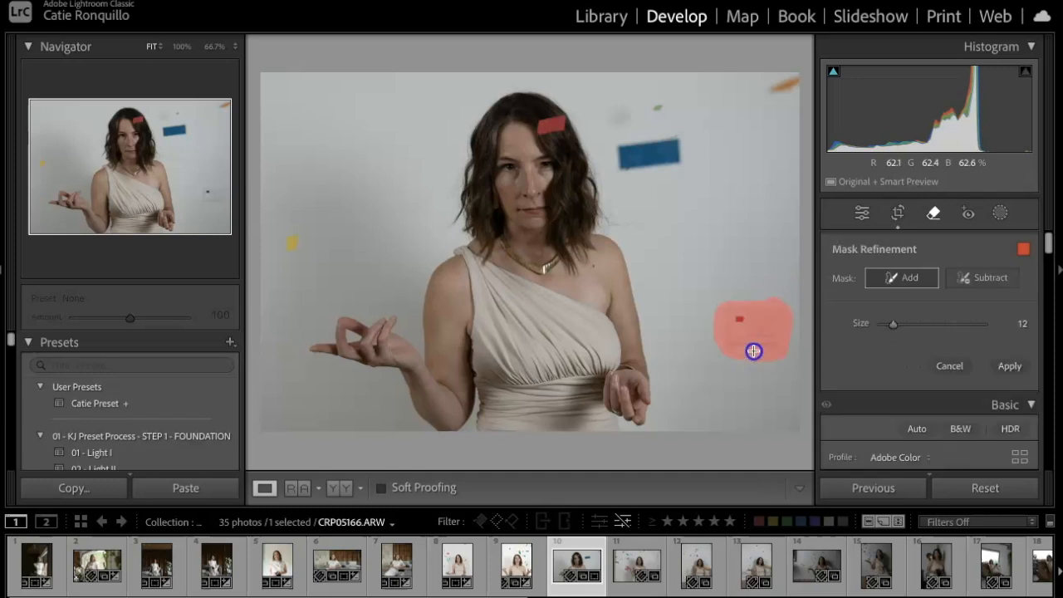
click(981, 278)
click(1010, 366)
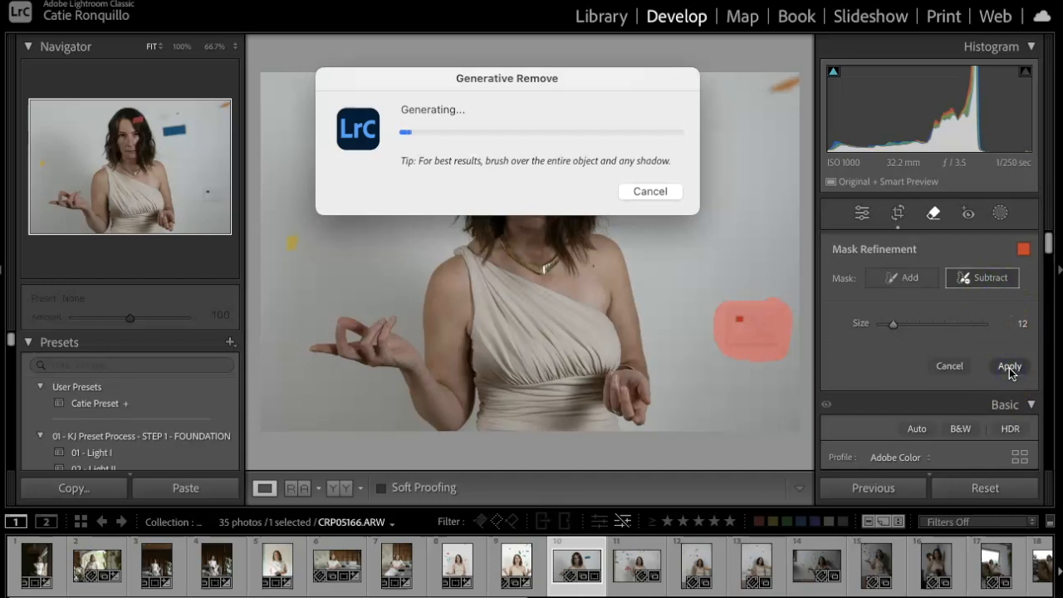
Set the tenth photo's Exposure to +0.70, Contrast to +15, Highlights to −49, Shadows to +35, Blacks to +15 and Dehaze to +7
click(860, 212)
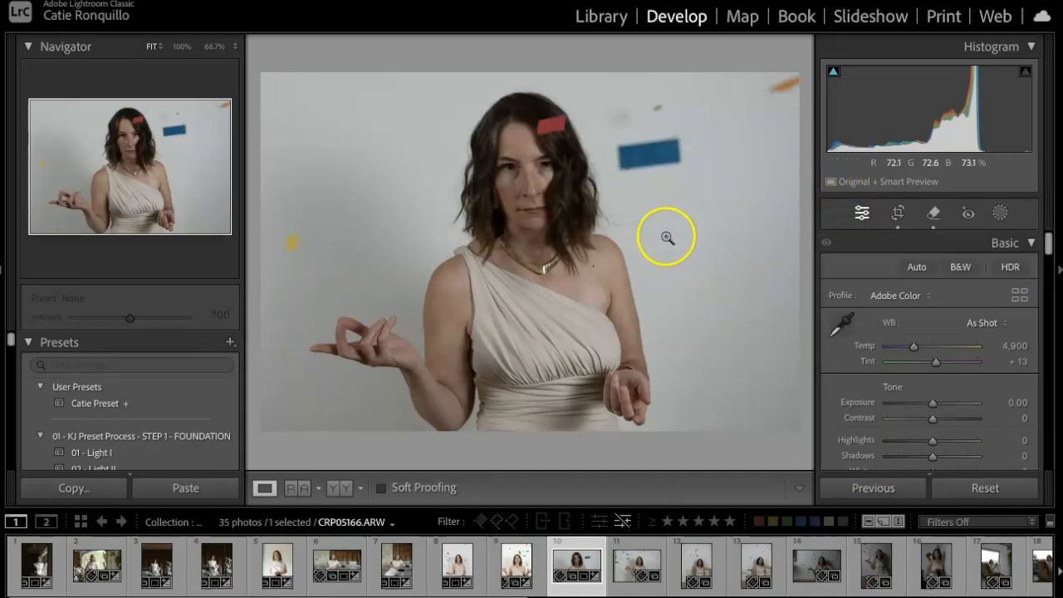
drag(934, 404, 950, 456)
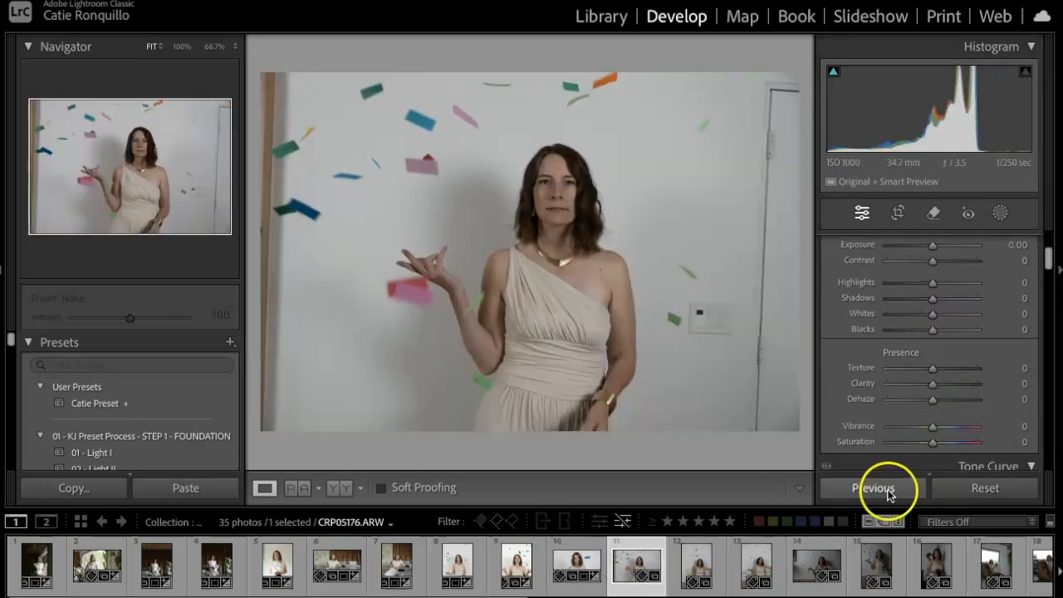
Apply the previous photo's settings to the eleventh photo, CRP05176.ARW, then enlarge and reposition its crop around the woman
click(877, 491)
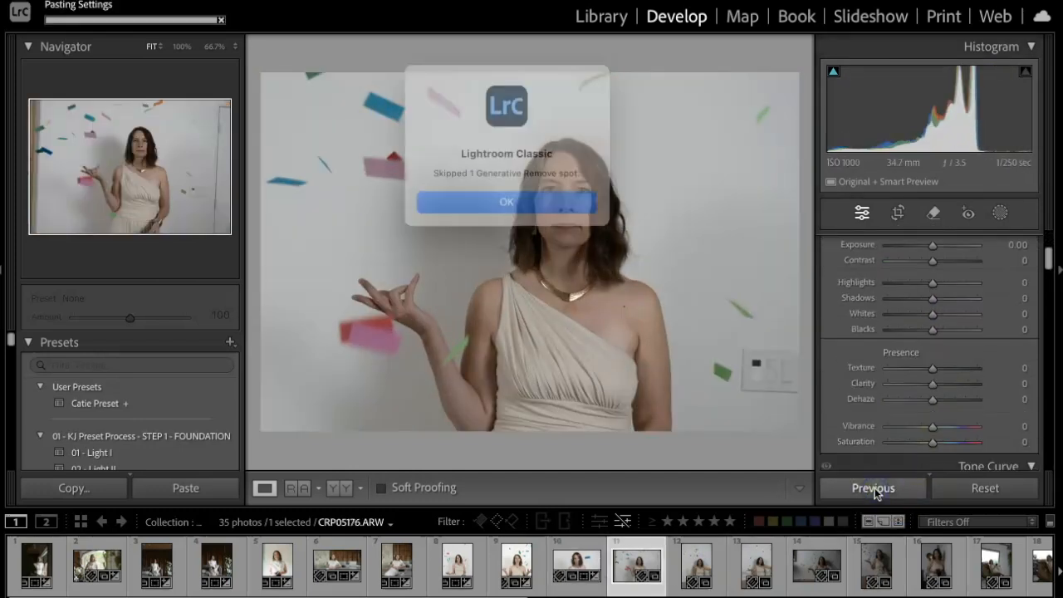
click(530, 205)
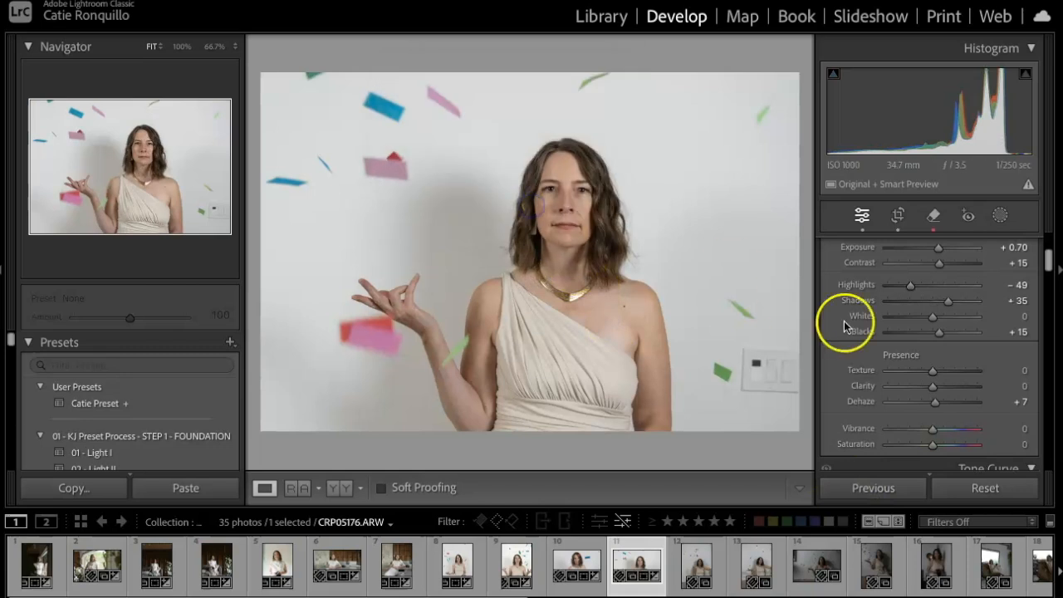
key(r)
drag(640, 296, 630, 261)
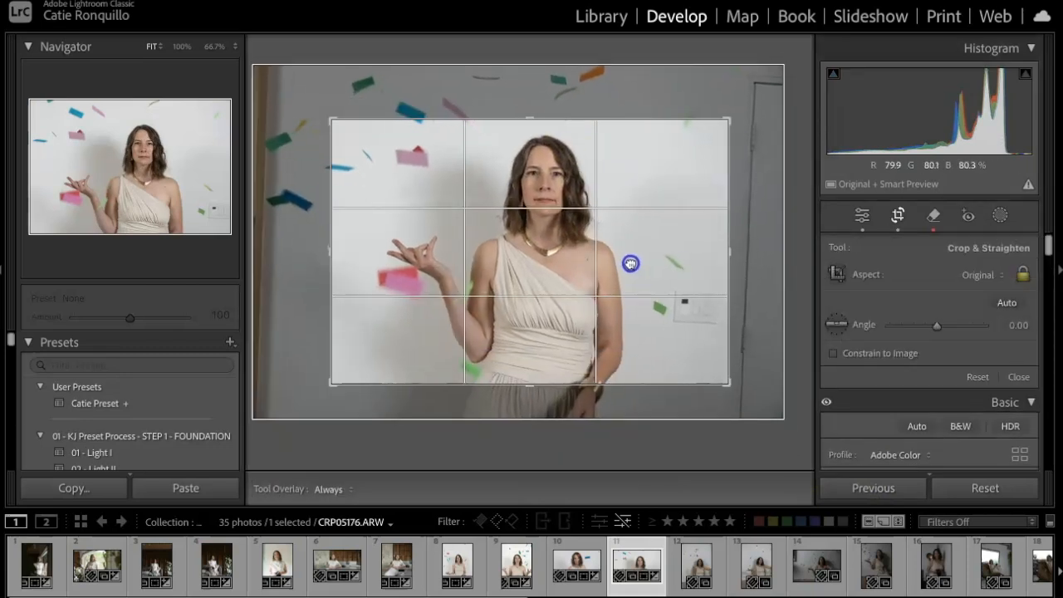
drag(337, 119, 310, 76)
drag(565, 360, 567, 342)
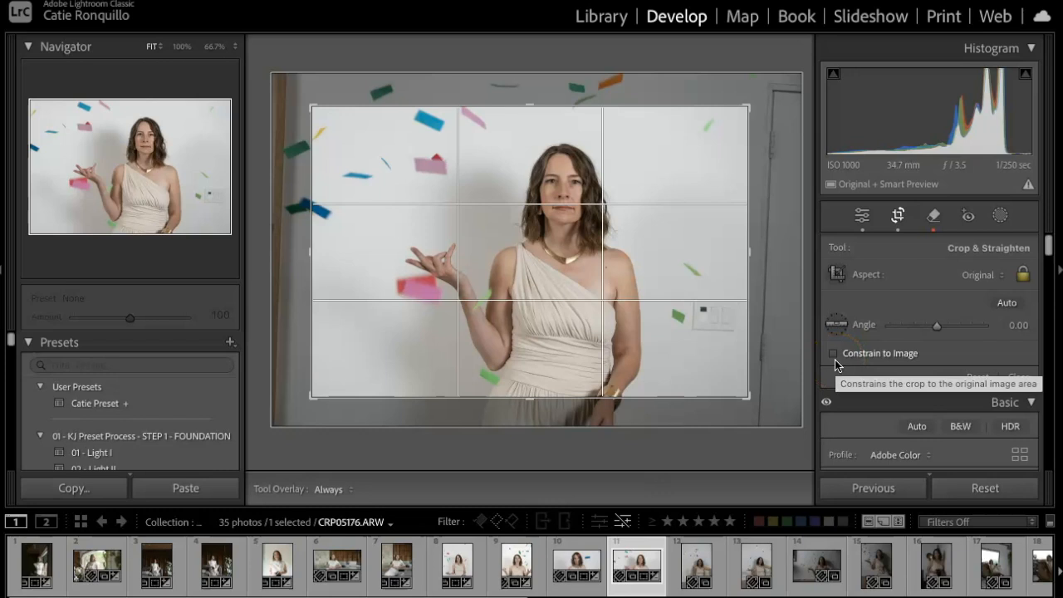
Finish the eleventh photo's crop and remove the light switch from its wall with Generative AI
mouse_move(644, 251)
mouse_down()
mouse_move(735, 296)
mouse_move(745, 289)
mouse_move(761, 329)
mouse_up()
key(Return)
click(933, 216)
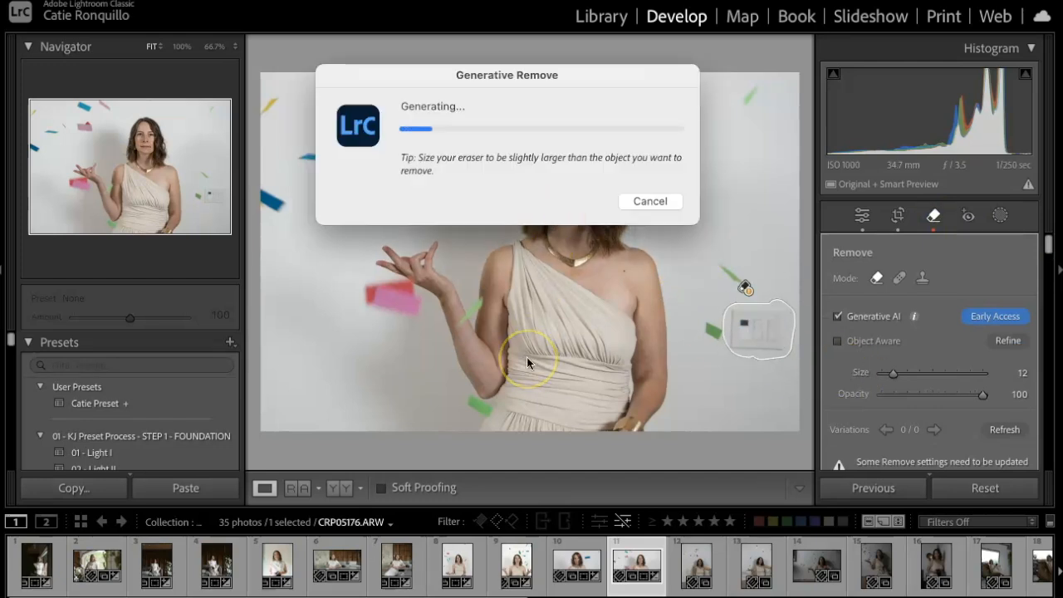
click(862, 214)
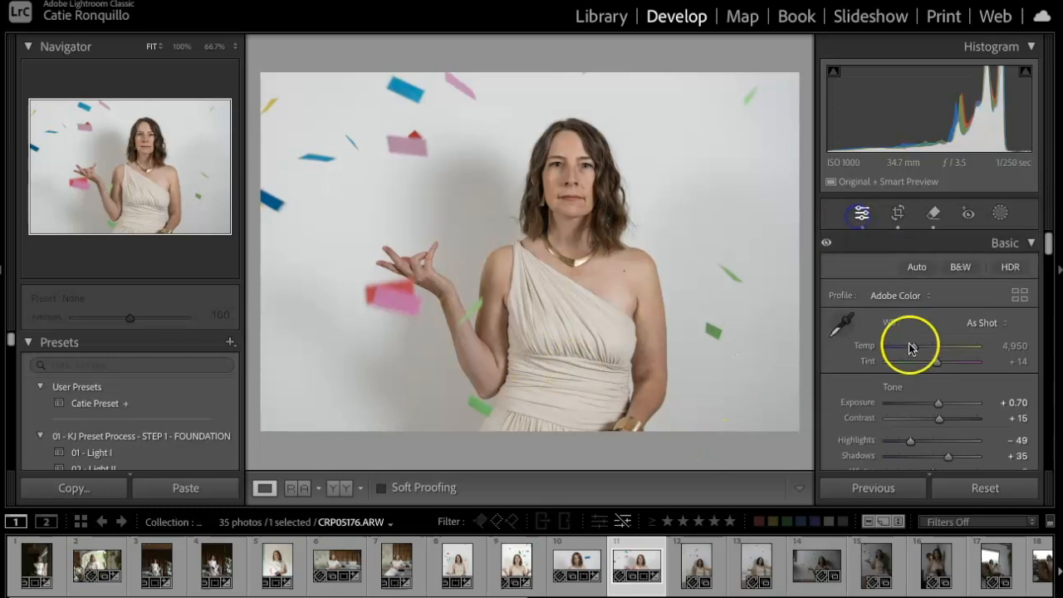
Mask the background in the eleventh photo, set the mask's Shadows to 100, and slightly raise its Blacks and Exposure
scroll(941, 445, down, 1)
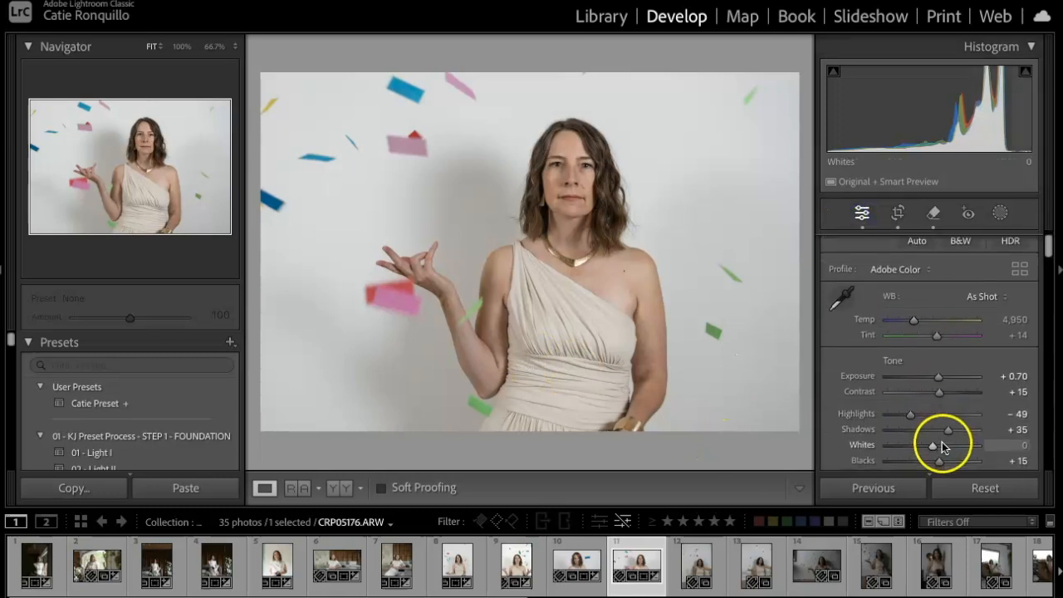
click(999, 212)
click(996, 281)
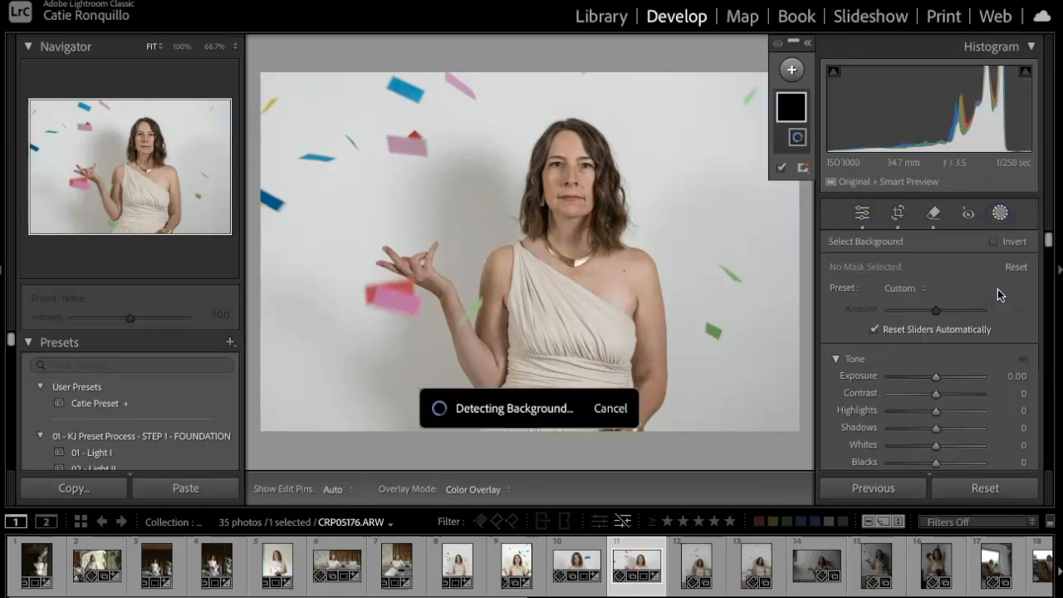
drag(936, 426, 1002, 429)
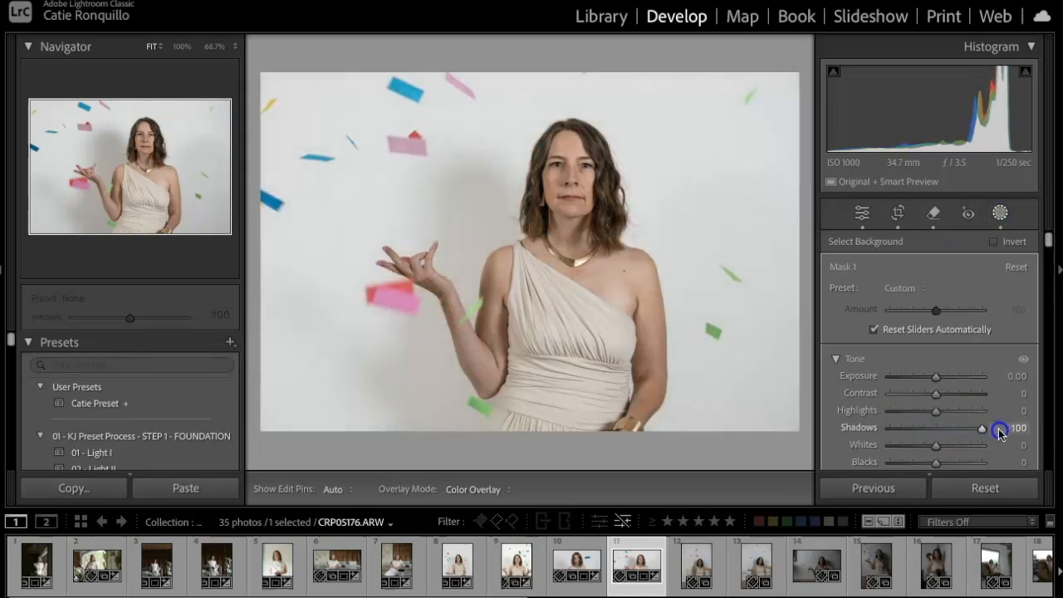
mouse_move(935, 463)
mouse_down()
mouse_move(960, 463)
mouse_move(944, 467)
mouse_up()
drag(937, 381, 940, 379)
Add a subject mask to the eleventh photo, slightly raise its Exposure, and compare the before and after versions
click(999, 213)
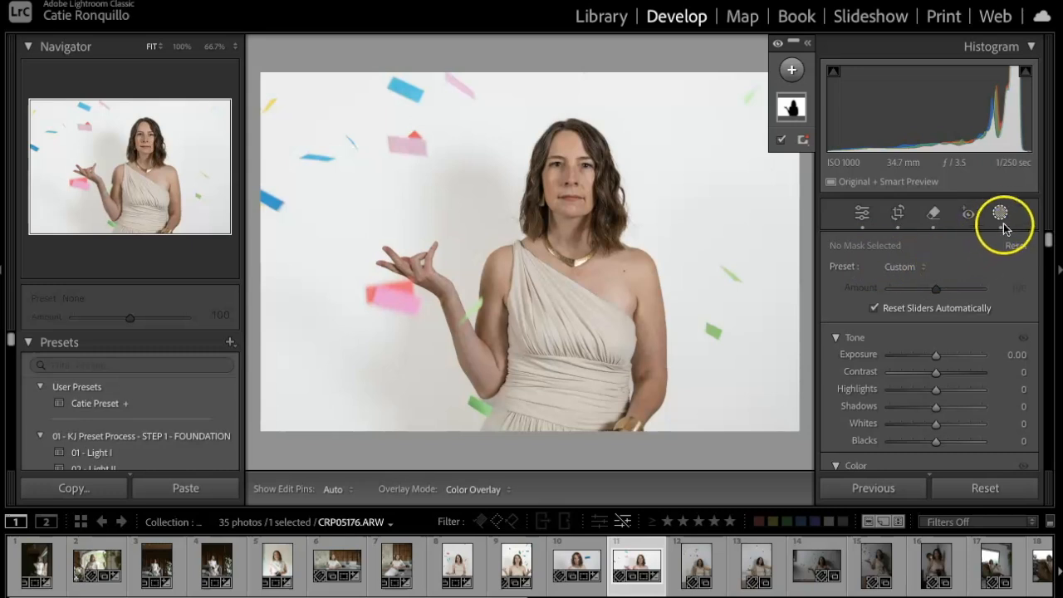
click(790, 70)
click(804, 103)
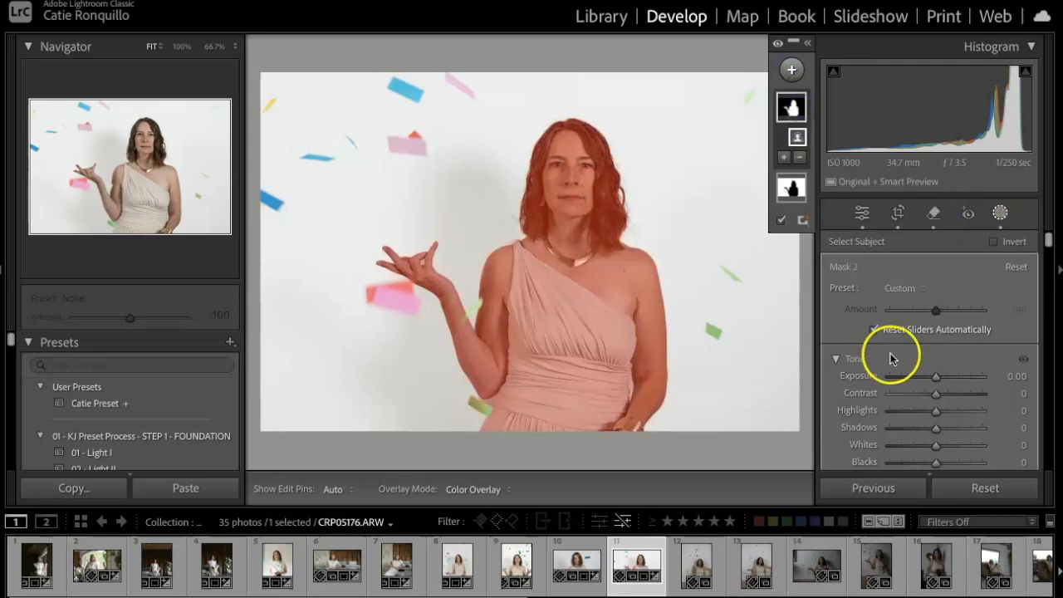
drag(932, 378, 941, 430)
click(339, 488)
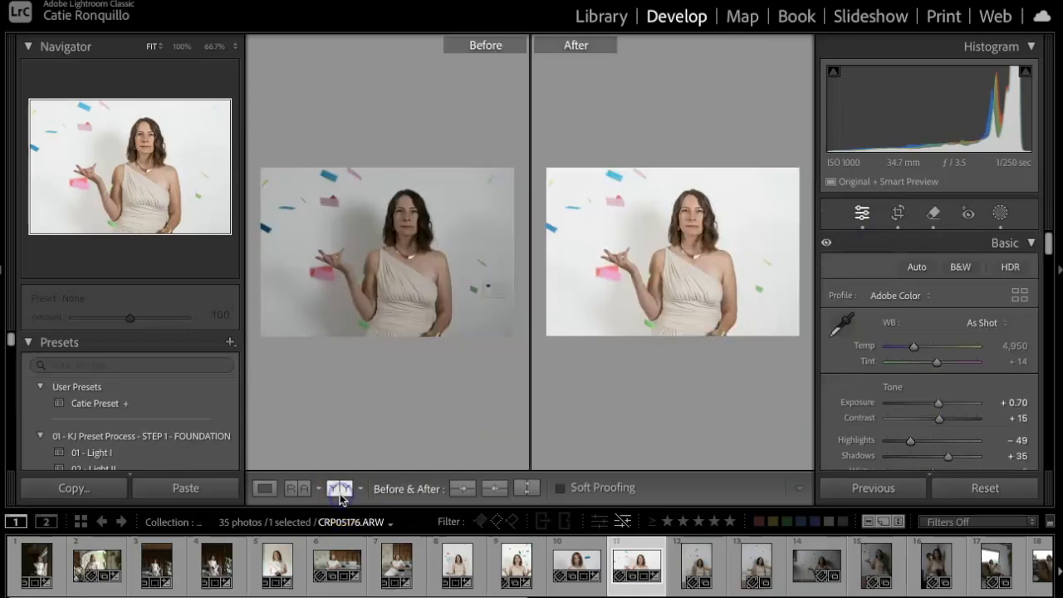
click(293, 489)
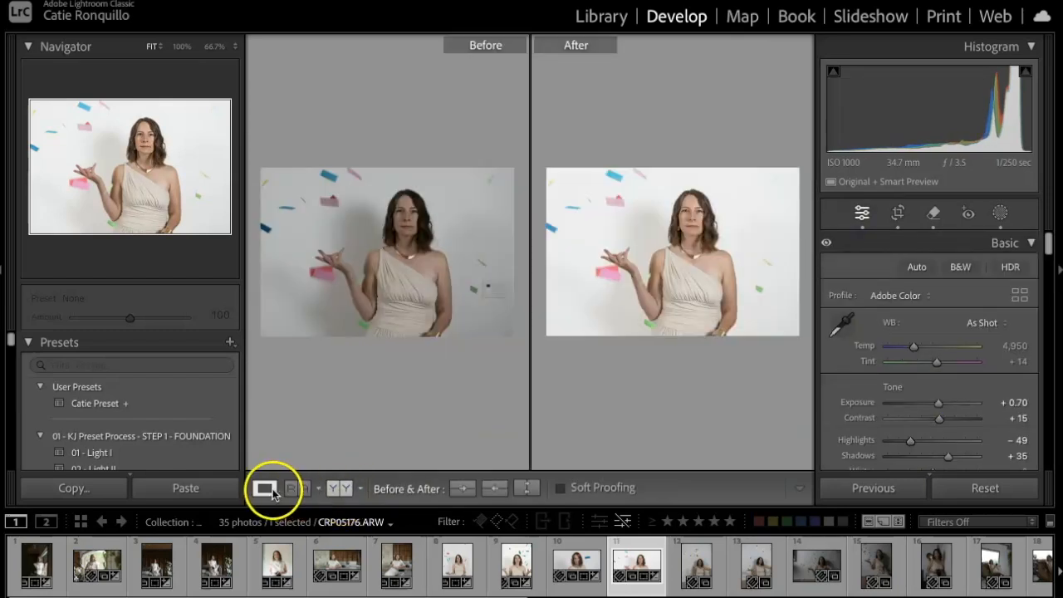
click(265, 488)
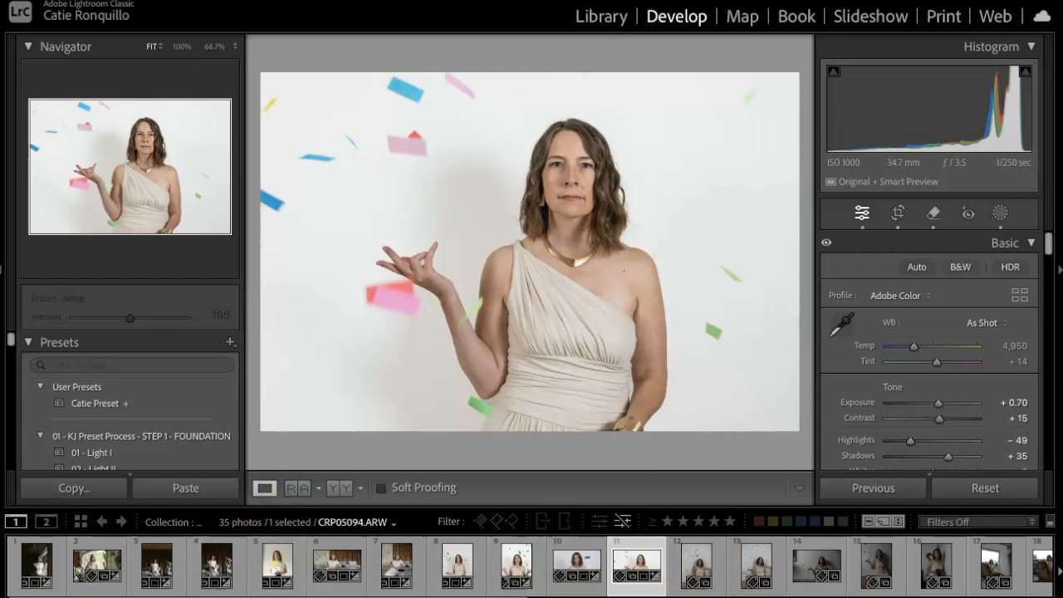
Open the twelfth photo, CRP05183.ARW, and crop it tighter around the seated woman, trimming the top and side edges
key(Right)
click(517, 124)
click(536, 161)
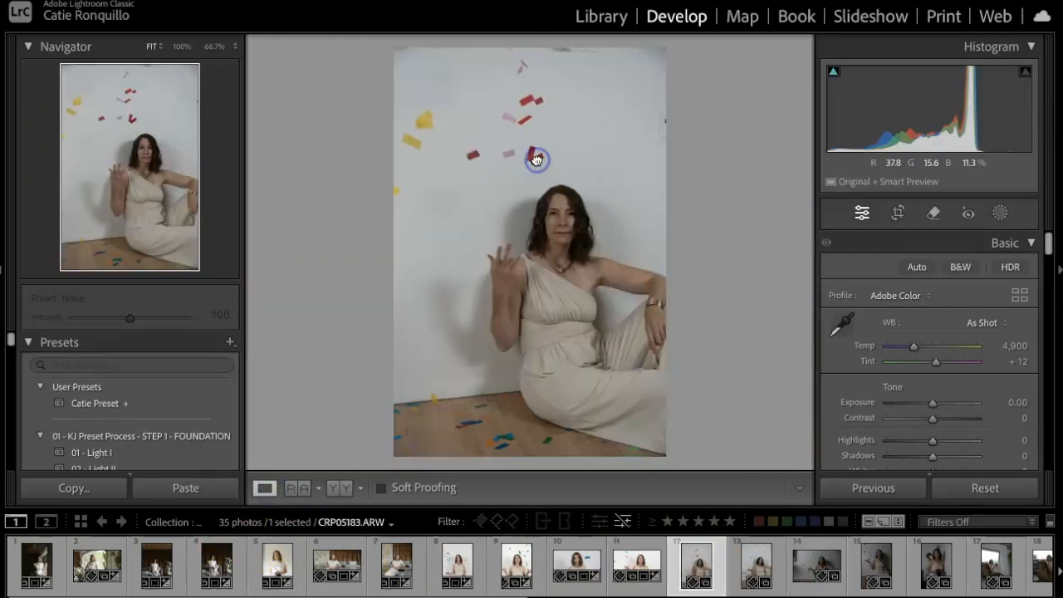
key(r)
mouse_move(526, 47)
mouse_down()
mouse_move(529, 76)
mouse_move(527, 67)
mouse_up()
drag(541, 236, 549, 240)
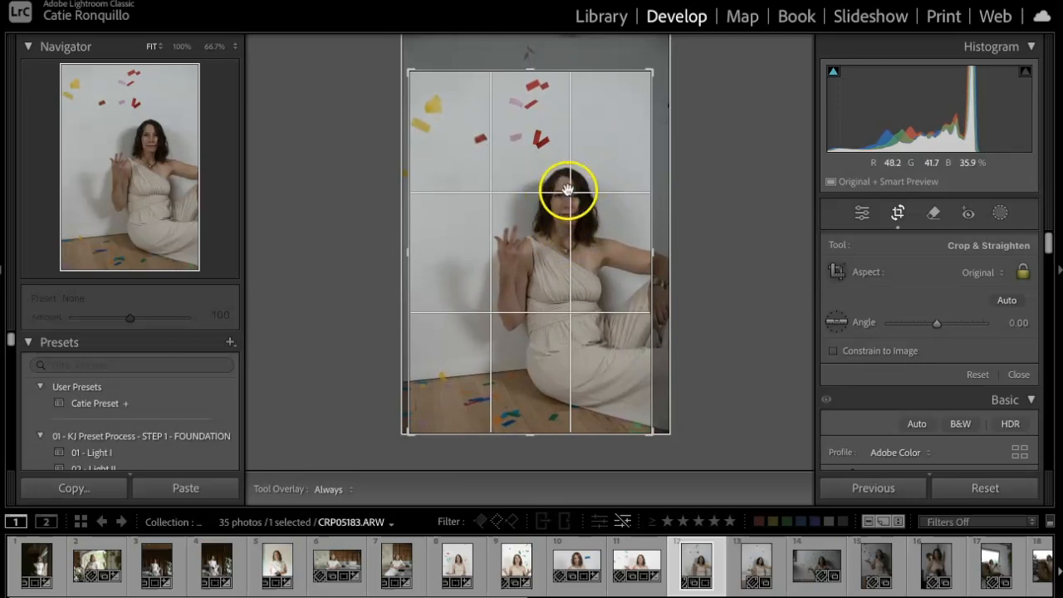
key(Return)
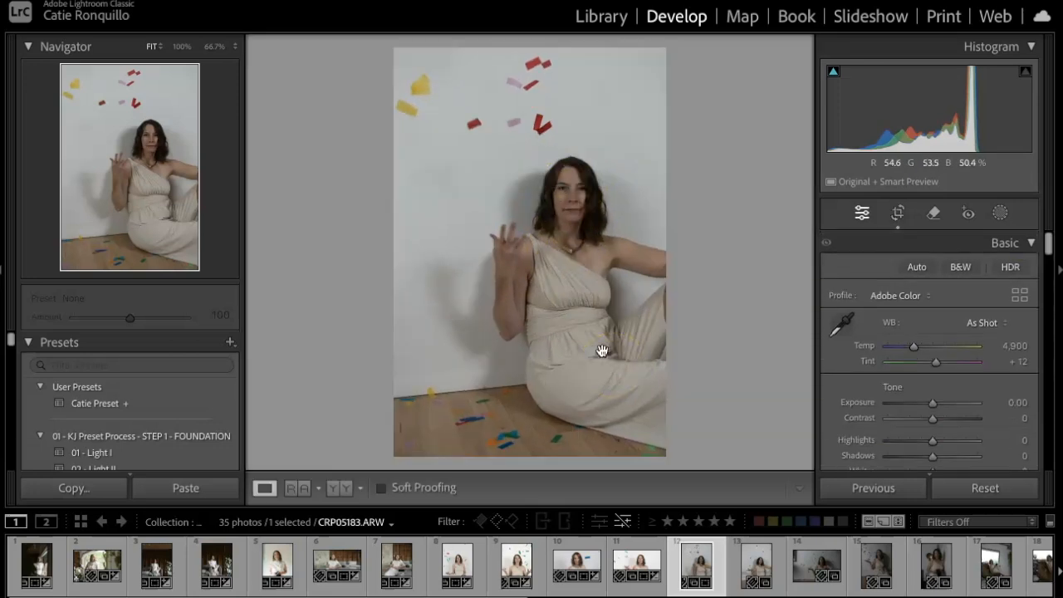
Set the twelfth photo's Temp to 5,068, Exposure to +0.85, Contrast to +15, Highlights to −21, Shadows to +8, Blacks to +12 and Dehaze to +4
drag(932, 403, 938, 405)
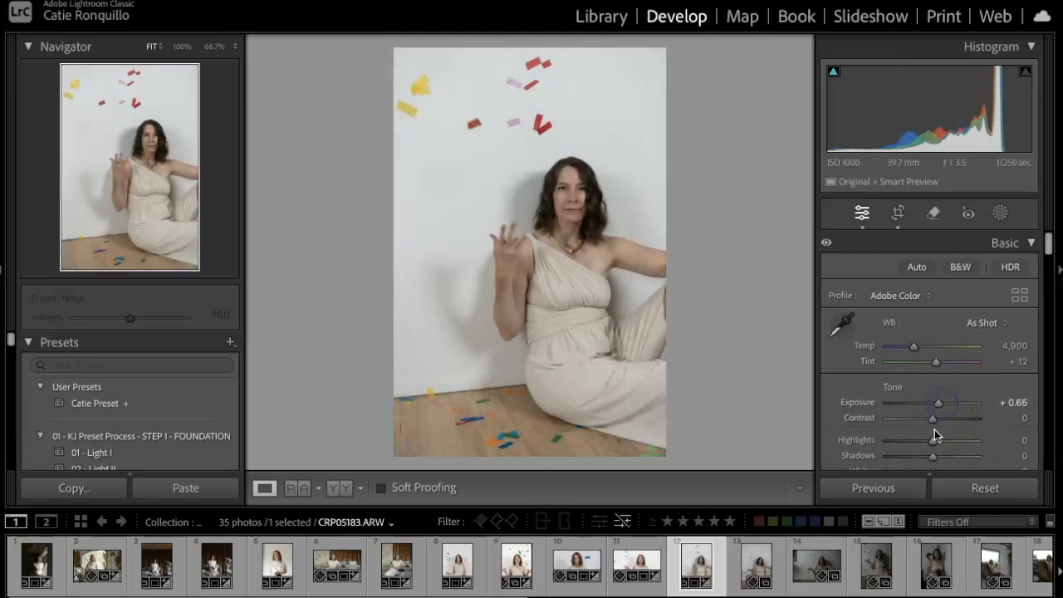
drag(932, 455, 936, 455)
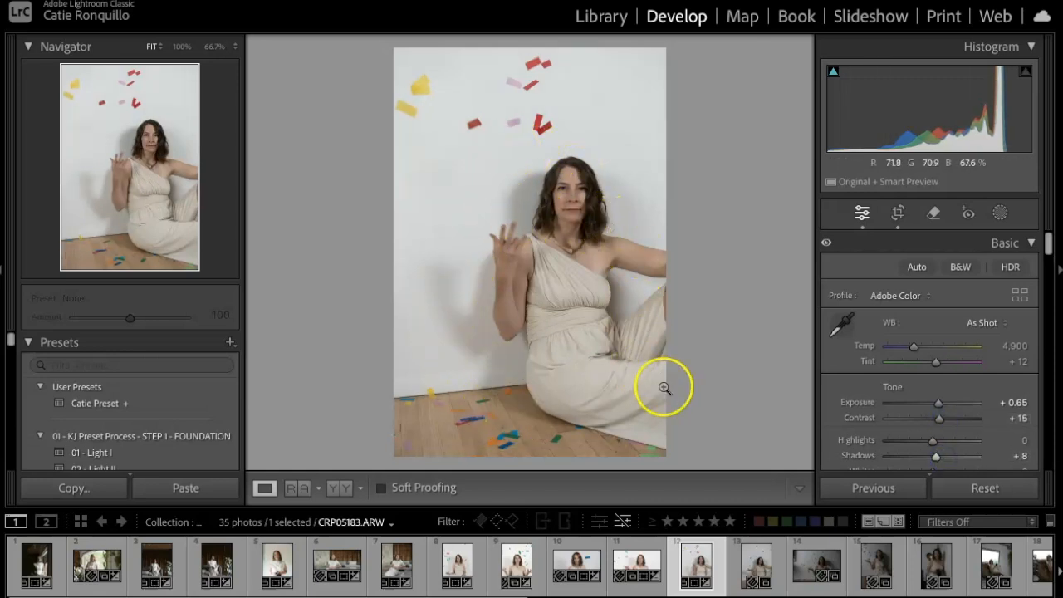
drag(913, 345, 917, 349)
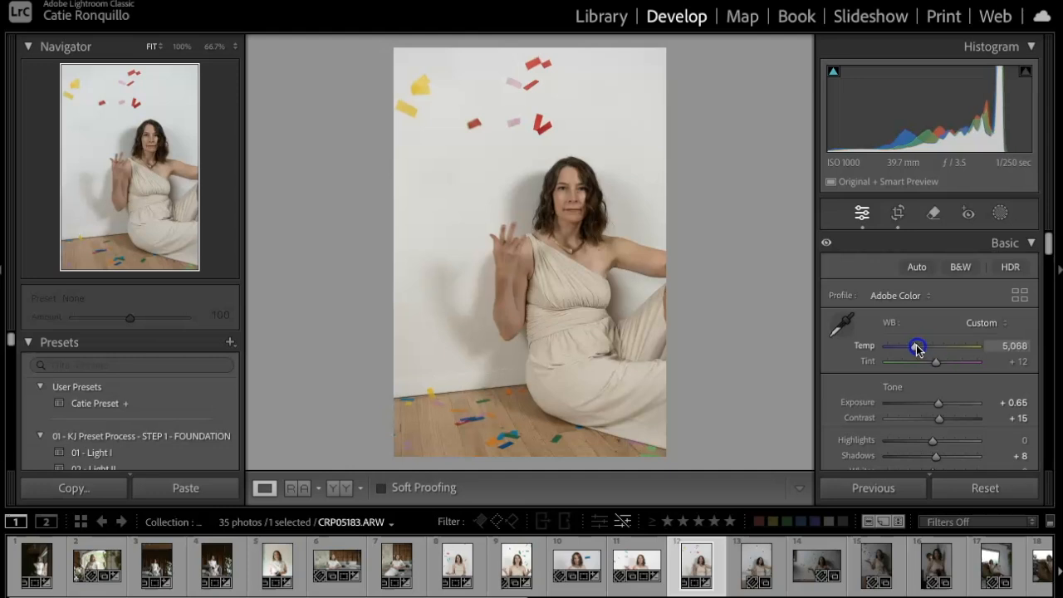
drag(938, 401, 940, 404)
scroll(941, 405, down, 3)
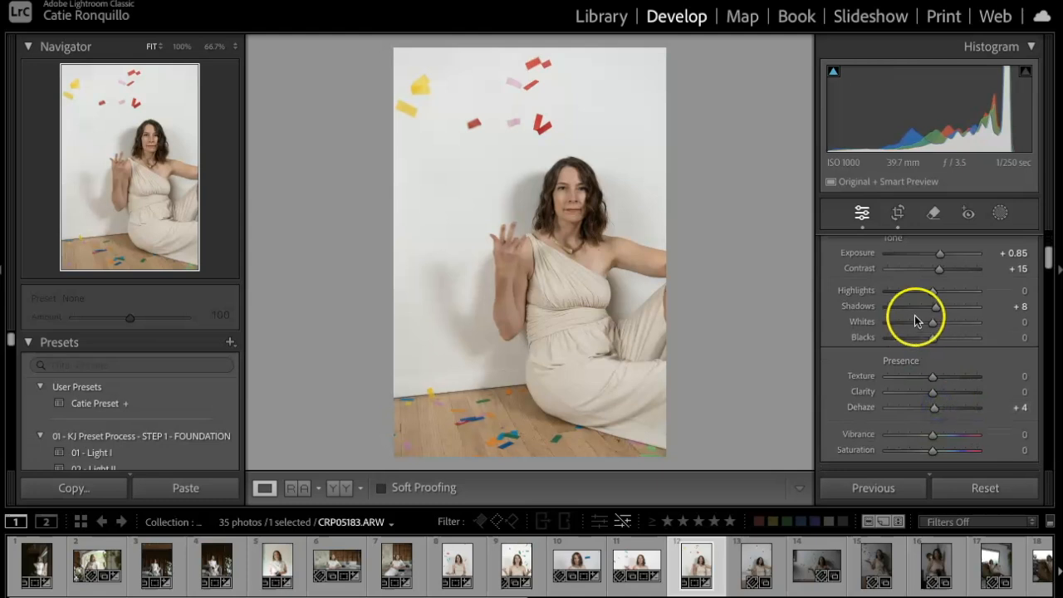
scroll(923, 331, up, 3)
scroll(922, 331, down, 1)
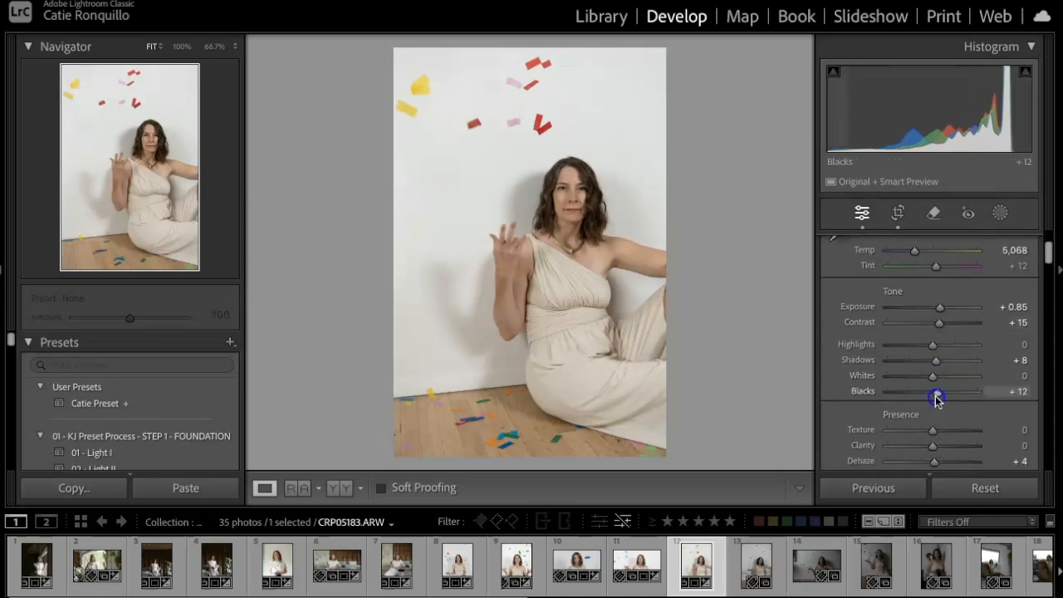
drag(932, 344, 920, 349)
scroll(954, 387, down, 2)
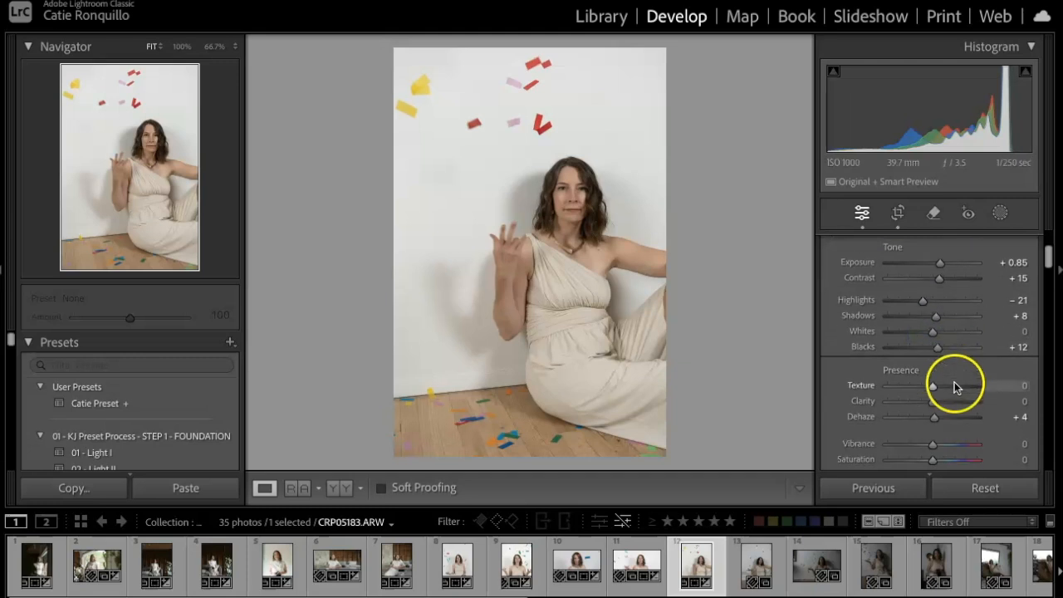
Apply the previous photo's settings to the thirteenth photo, CRP05190.ARW, and slightly enlarge and reposition its crop
click(755, 565)
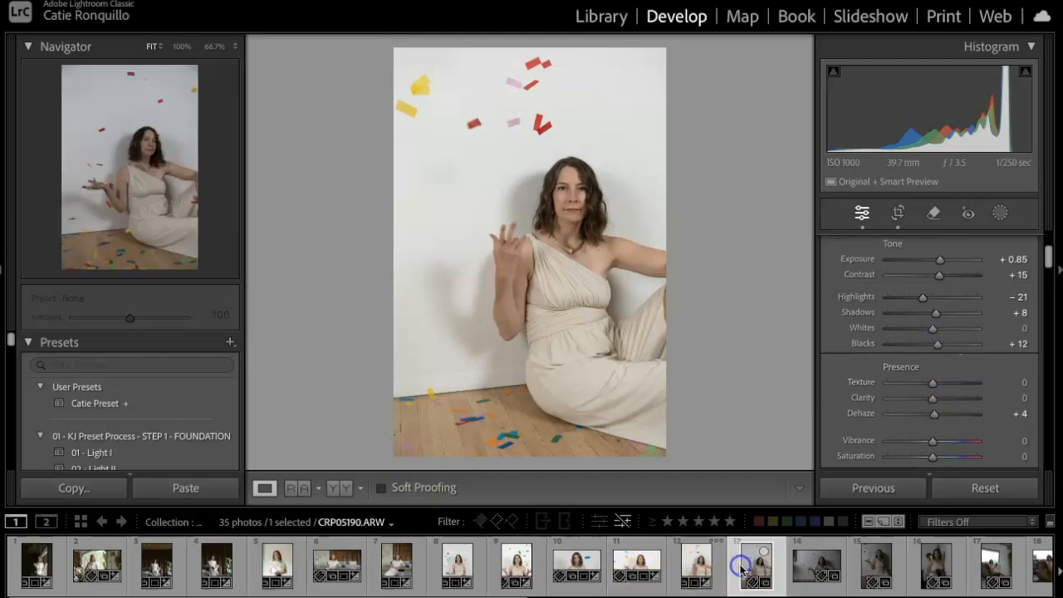
click(868, 488)
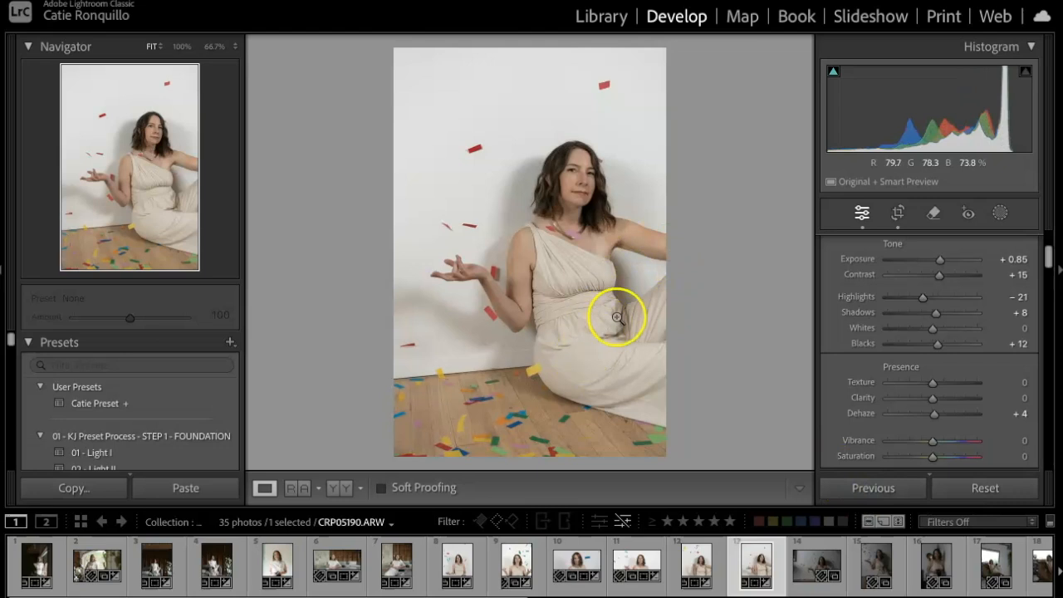
key(r)
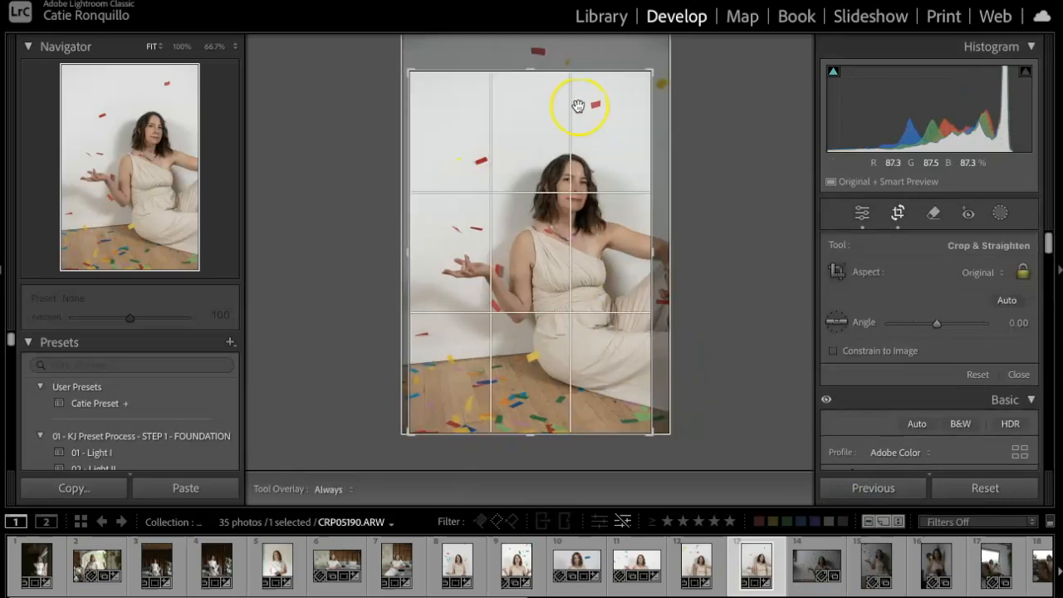
drag(653, 73, 661, 63)
drag(613, 245, 605, 244)
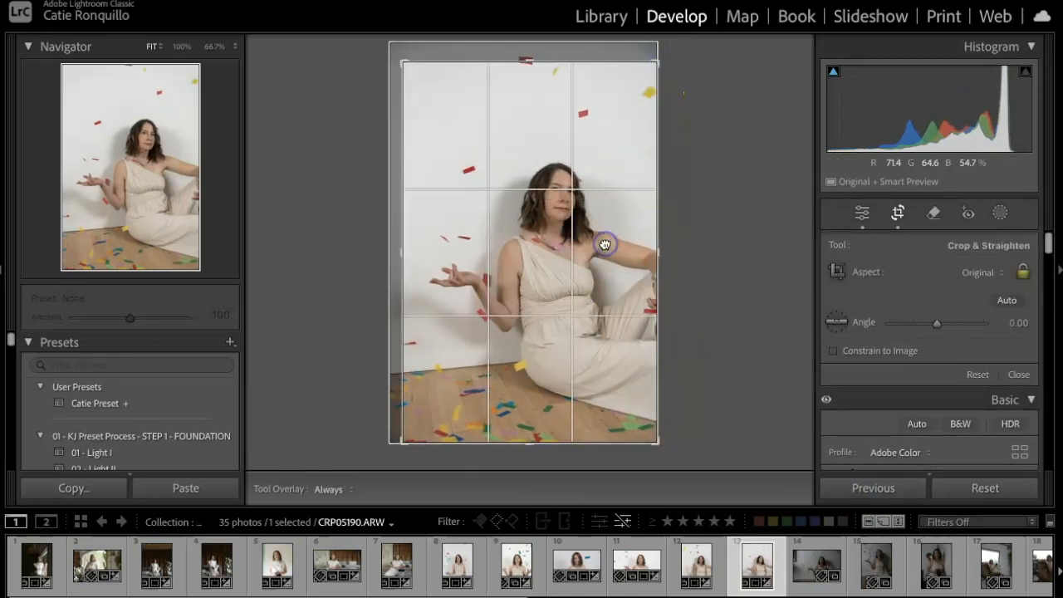
key(Return)
Open the fourteenth photo, CRP05200.ARW, and crop it to exclude the picture frame and the light switch
key(Right)
key(r)
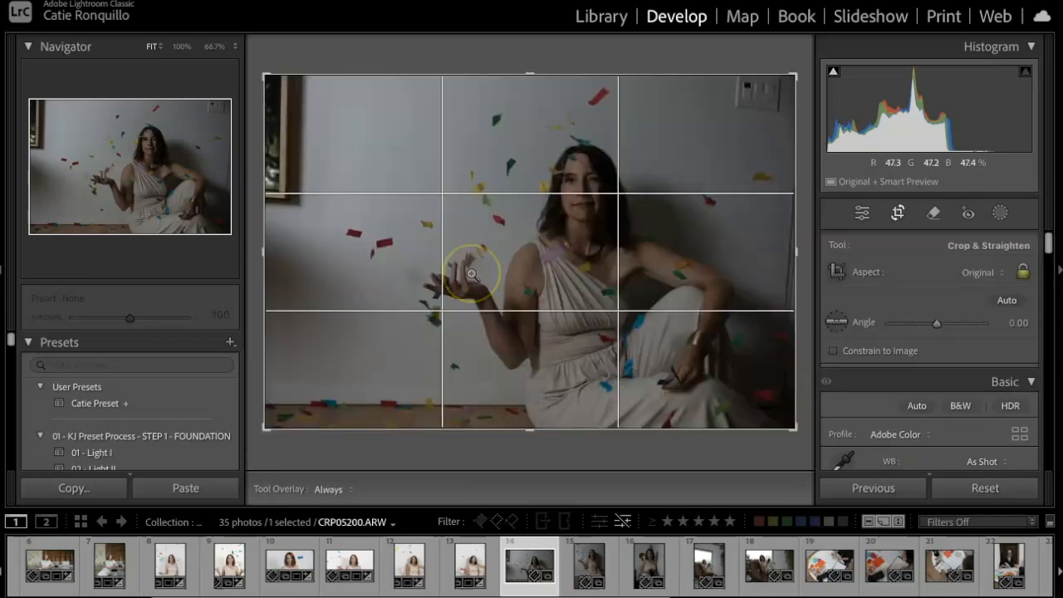
drag(264, 69, 289, 83)
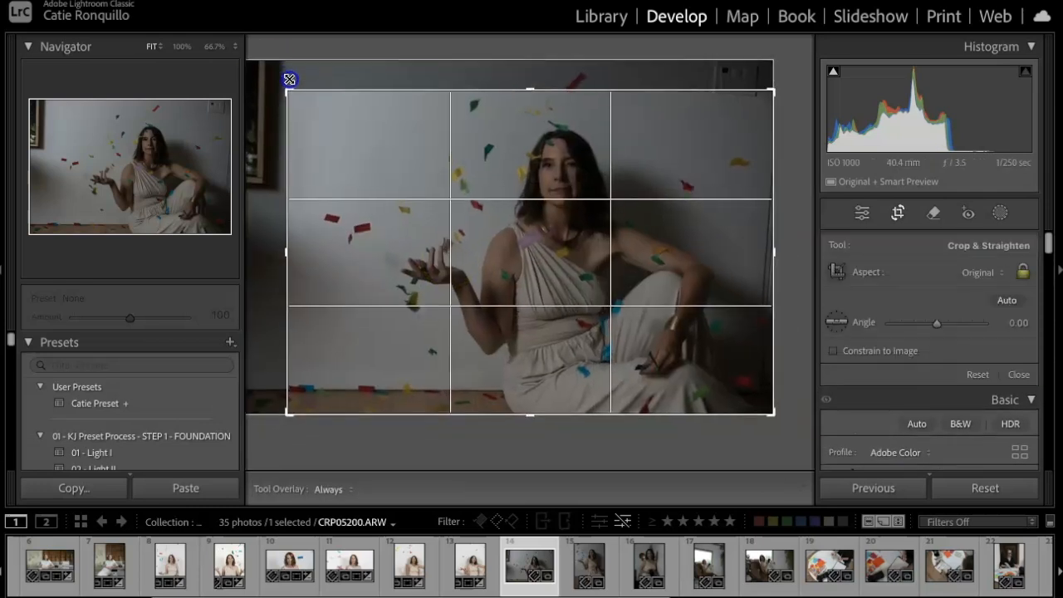
drag(530, 93, 530, 107)
key(Return)
Apply the saved user preset to the fourteenth photo, then set Exposure to +0.85 and Shadows to +30
click(147, 404)
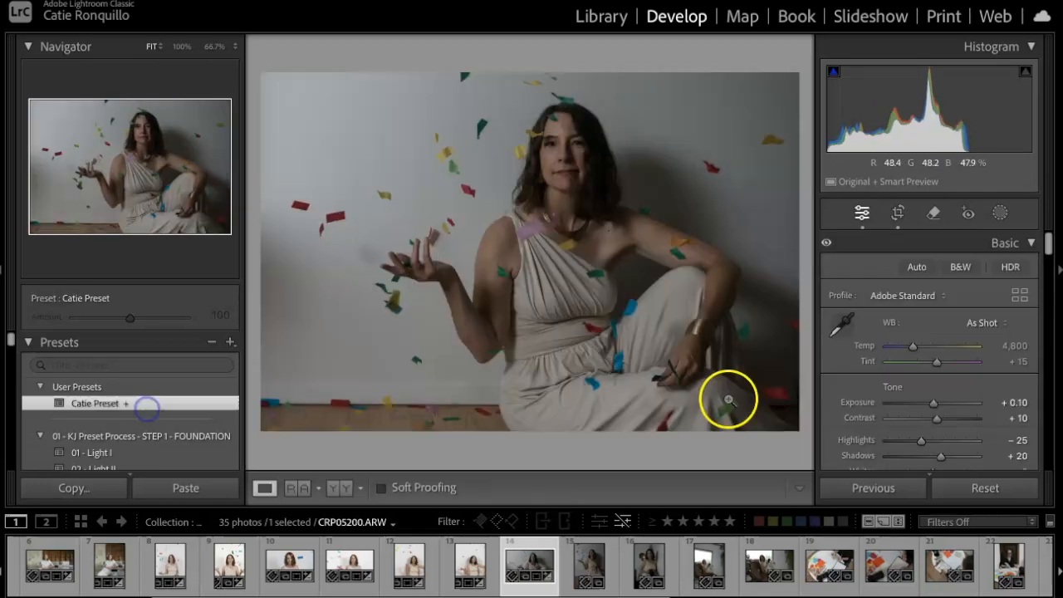
drag(932, 404, 941, 406)
click(940, 456)
drag(945, 459, 945, 458)
drag(939, 404, 938, 404)
click(936, 361)
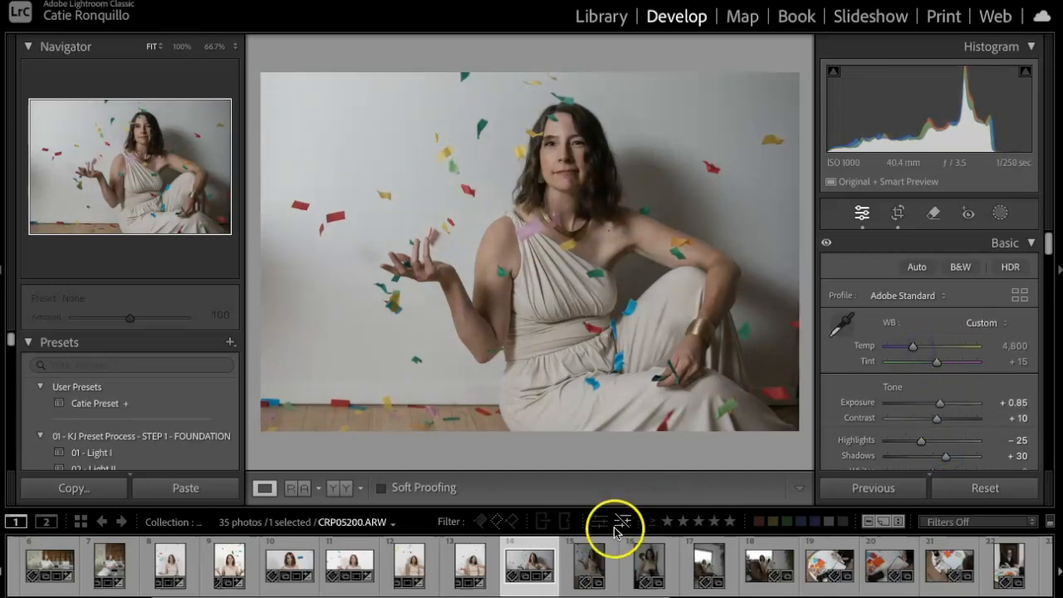
Apply the previous photo's settings to the fifteenth photo, CRP05216.ARW, and reset its crop to the full frame
click(589, 565)
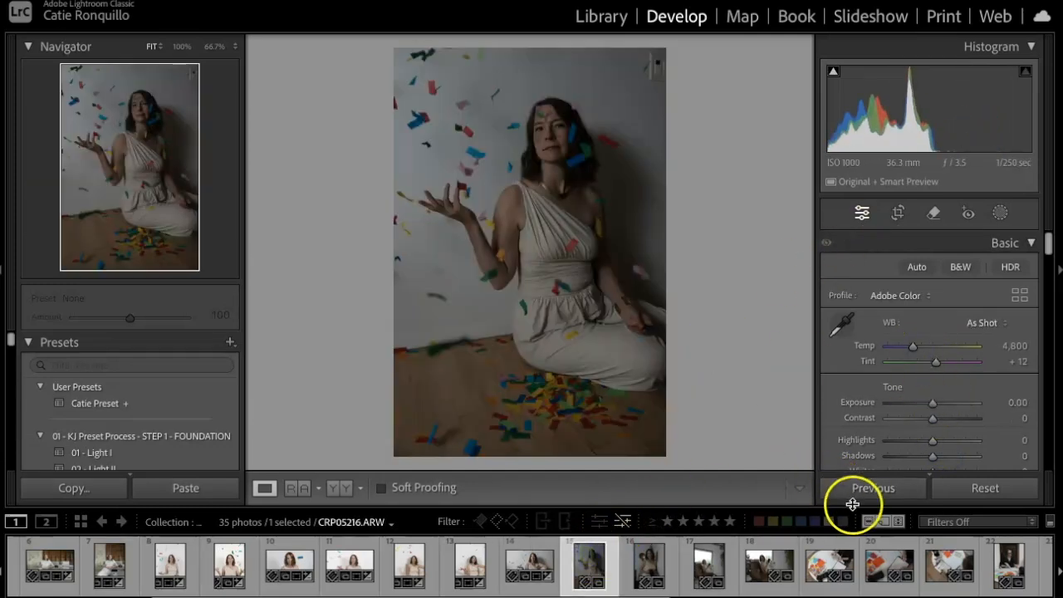
click(855, 490)
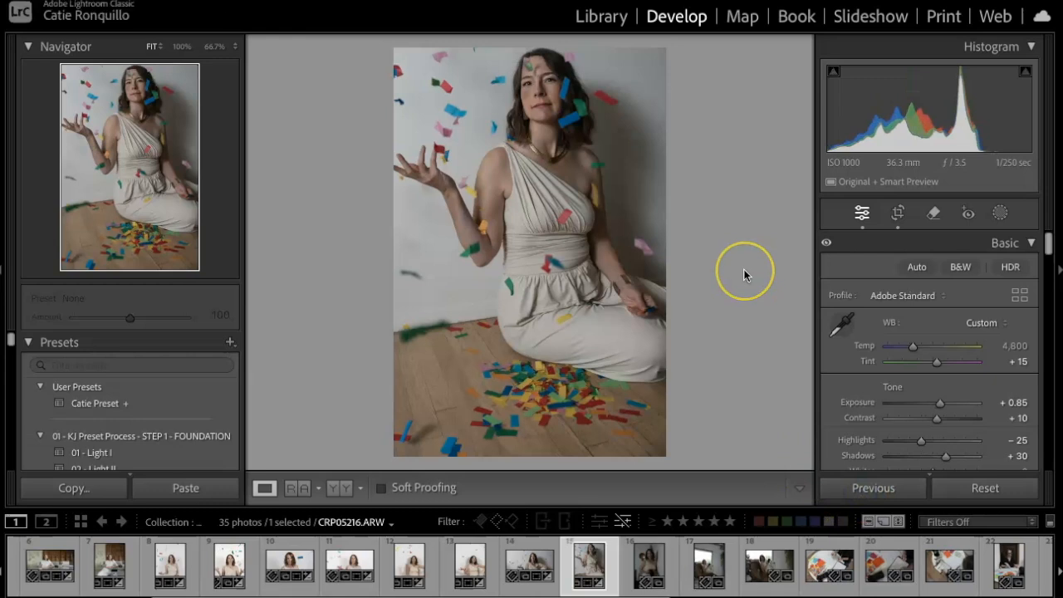
key(r)
drag(588, 238, 602, 287)
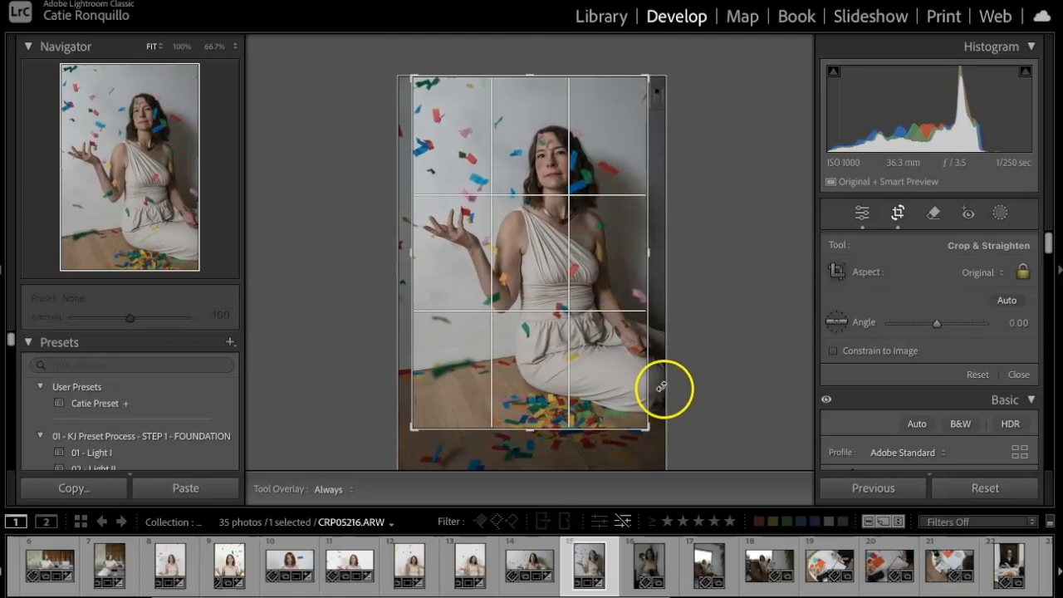
click(976, 374)
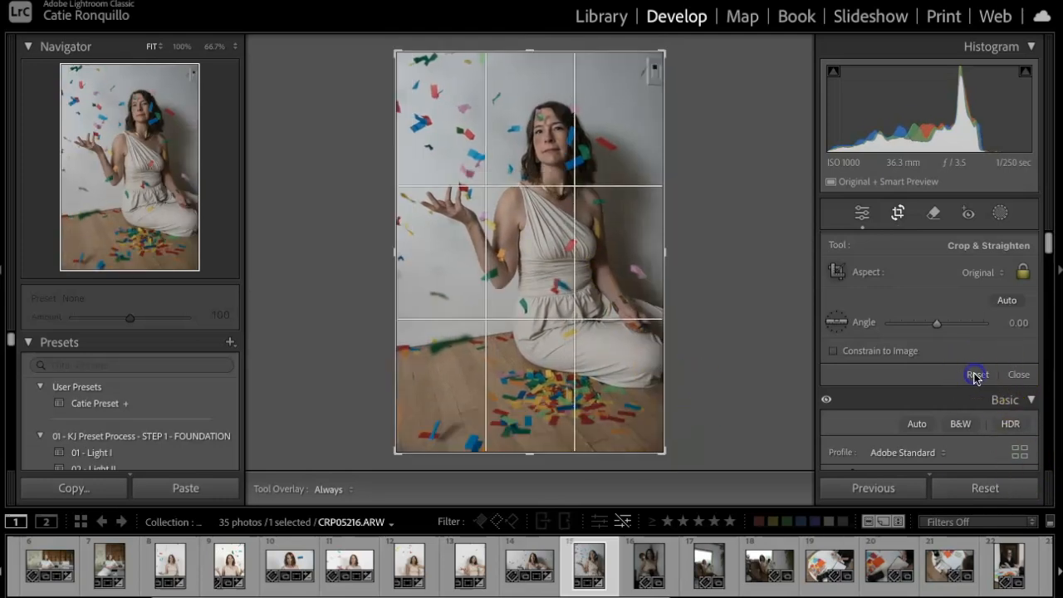
key(Return)
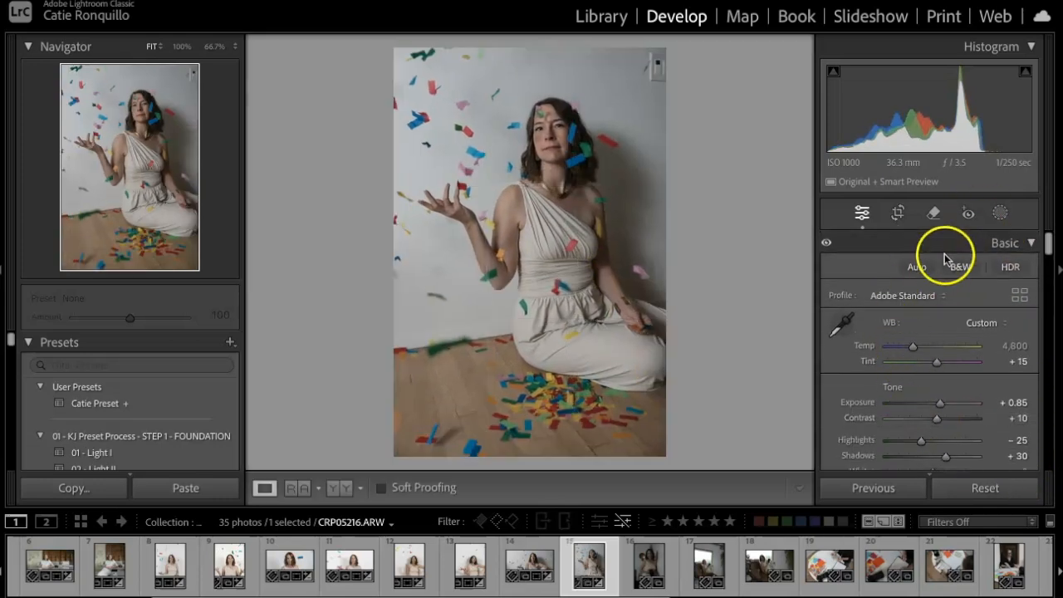
Remove the light switch from the upper corner of the fifteenth photo's wall with Generative AI
click(933, 215)
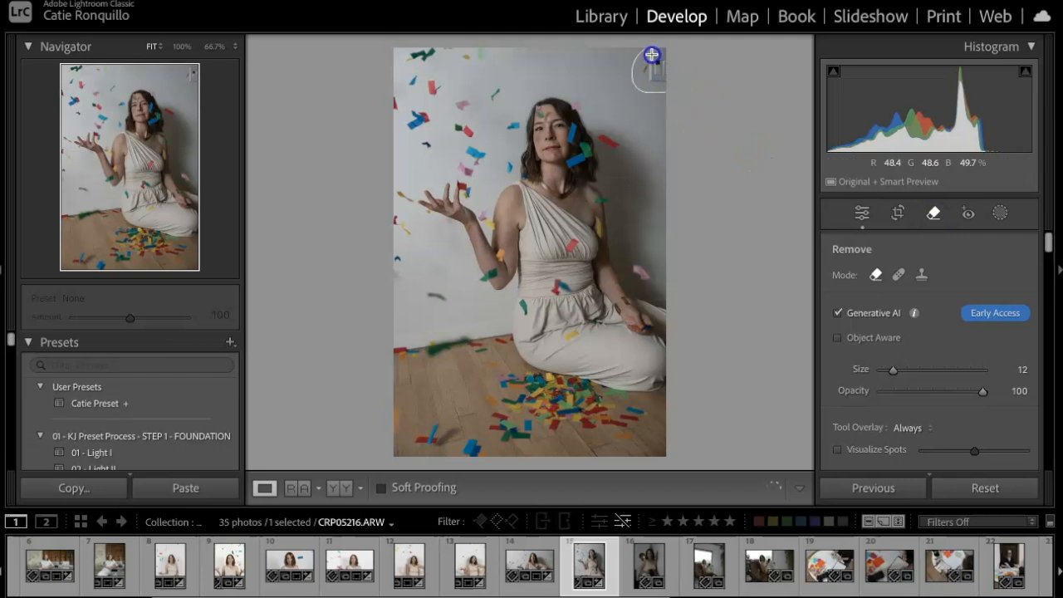
click(652, 55)
click(976, 283)
click(1000, 366)
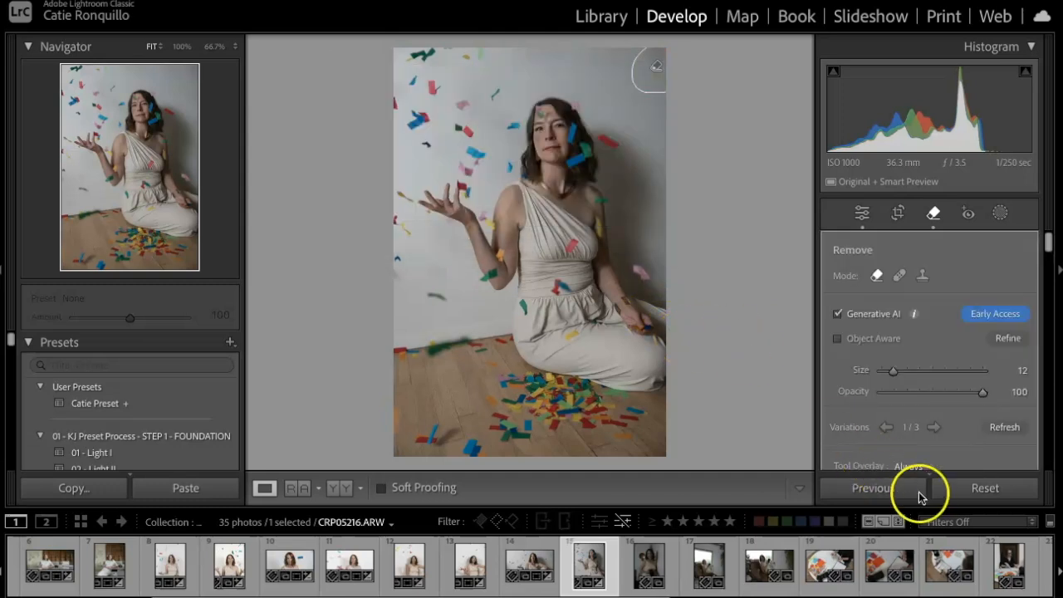
click(861, 217)
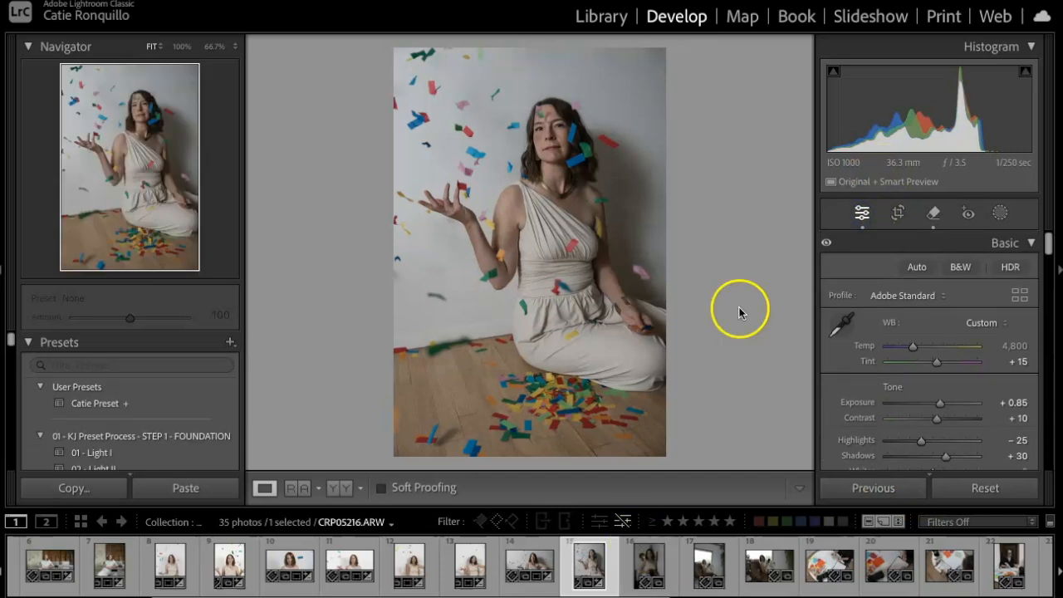
Set the fifteenth photo's Exposure to +1.05, then apply the saved user preset to the sixteenth photo, CRP05255.ARW
drag(941, 406, 944, 406)
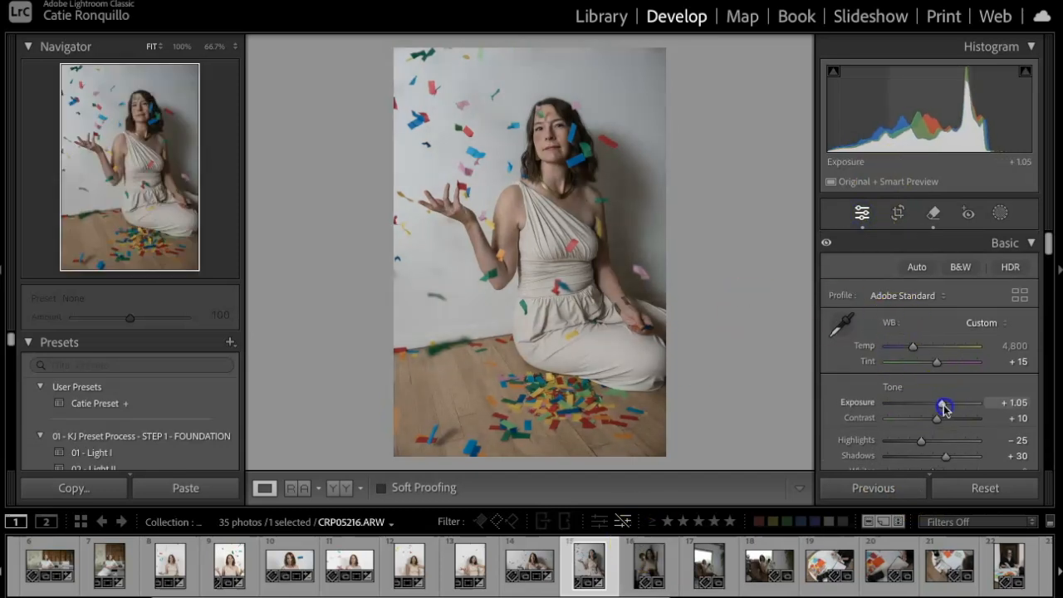
click(637, 561)
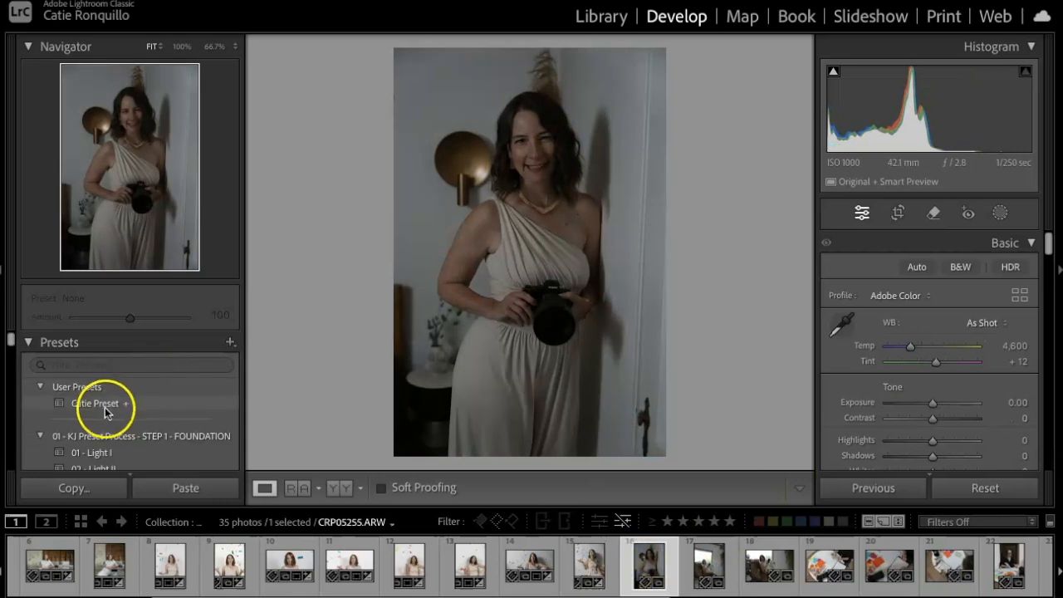
click(102, 410)
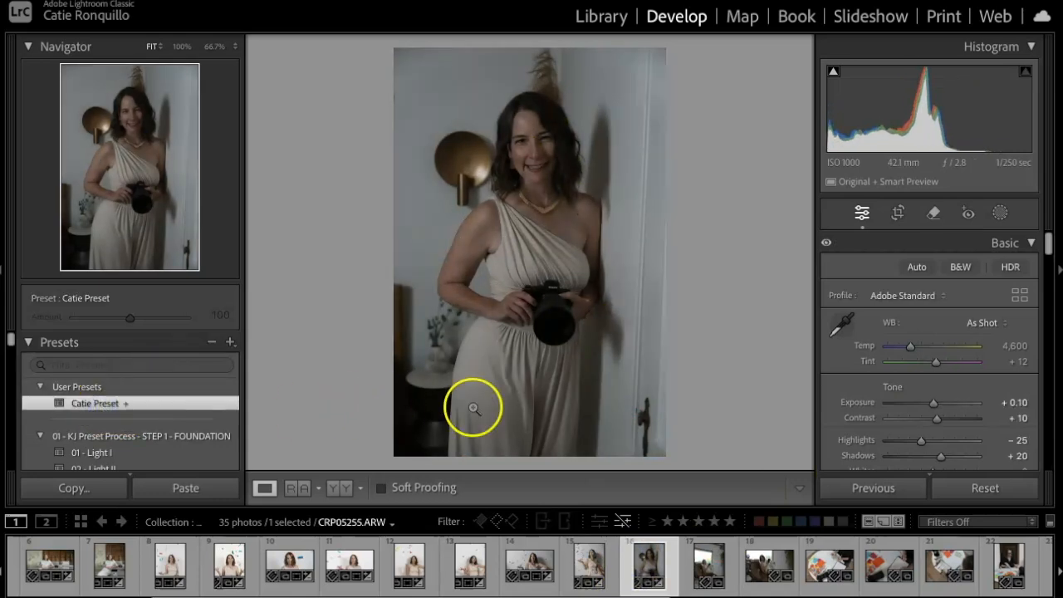
Straighten the sixteenth photo slightly, then set Exposure to +1.20, Contrast to +15, Shadows to +27 and Temp to 4,699
key(r)
drag(743, 433, 749, 423)
key(r)
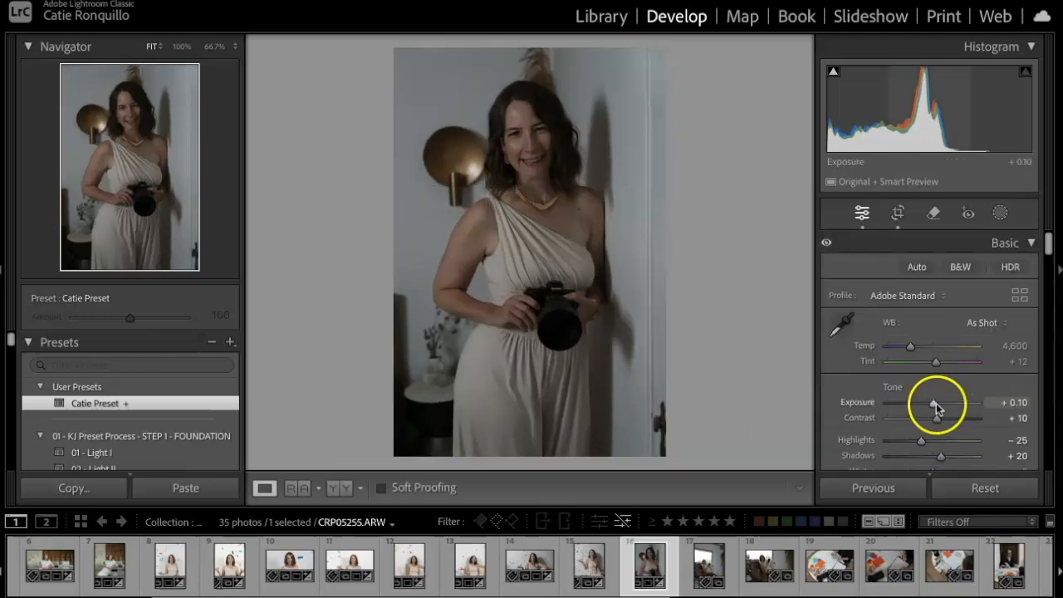
drag(936, 406, 946, 406)
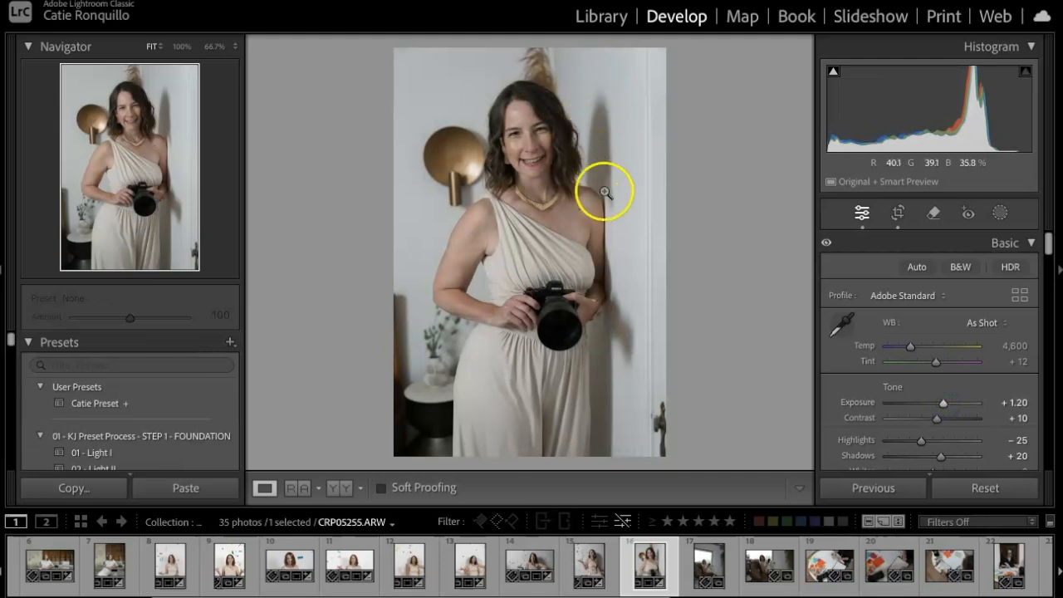
drag(937, 417, 939, 417)
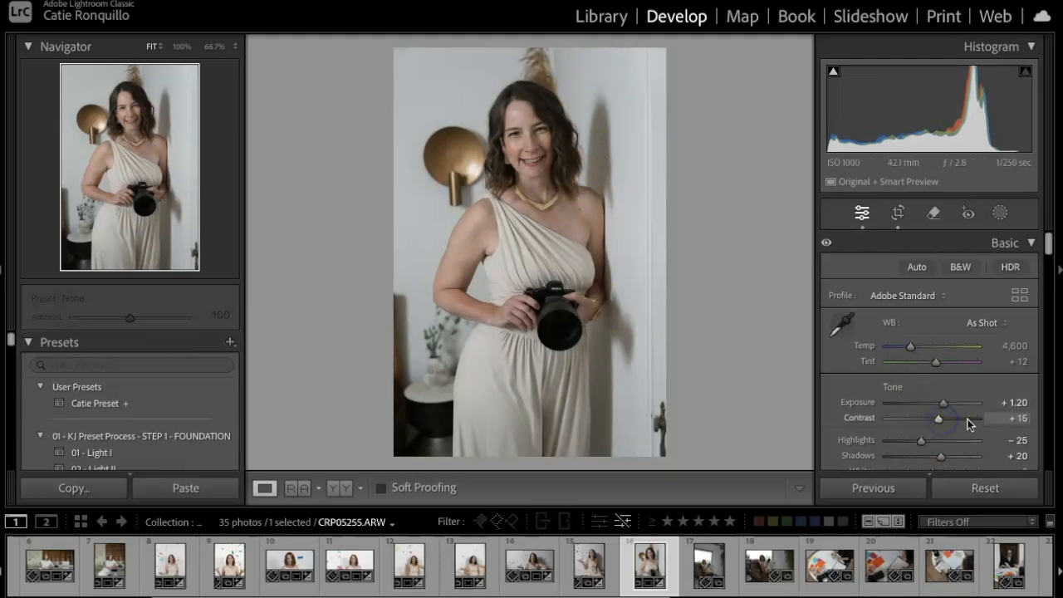
scroll(967, 424, down, 2)
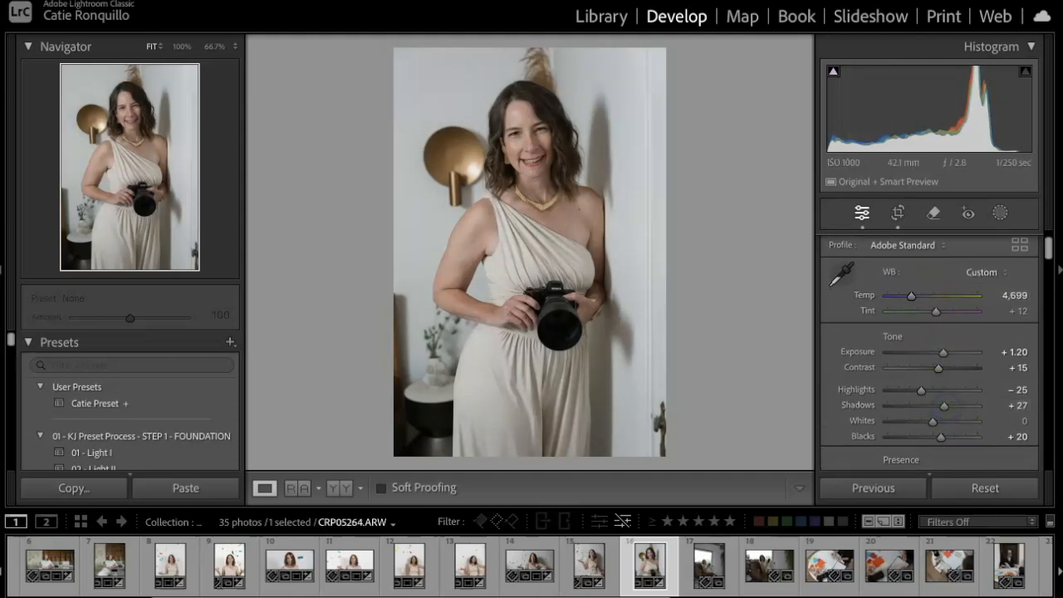
Open the seventeenth photo, CRP05264.ARW, and straighten it to an angle of -2.93
click(694, 561)
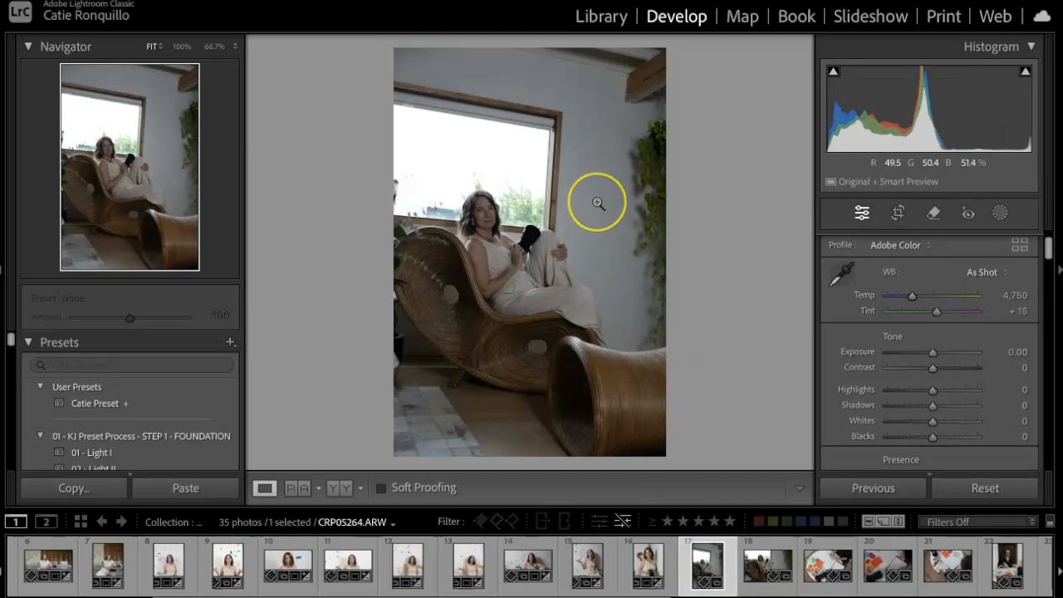
key(r)
mouse_move(740, 427)
mouse_down()
mouse_move(747, 408)
mouse_move(741, 415)
mouse_up()
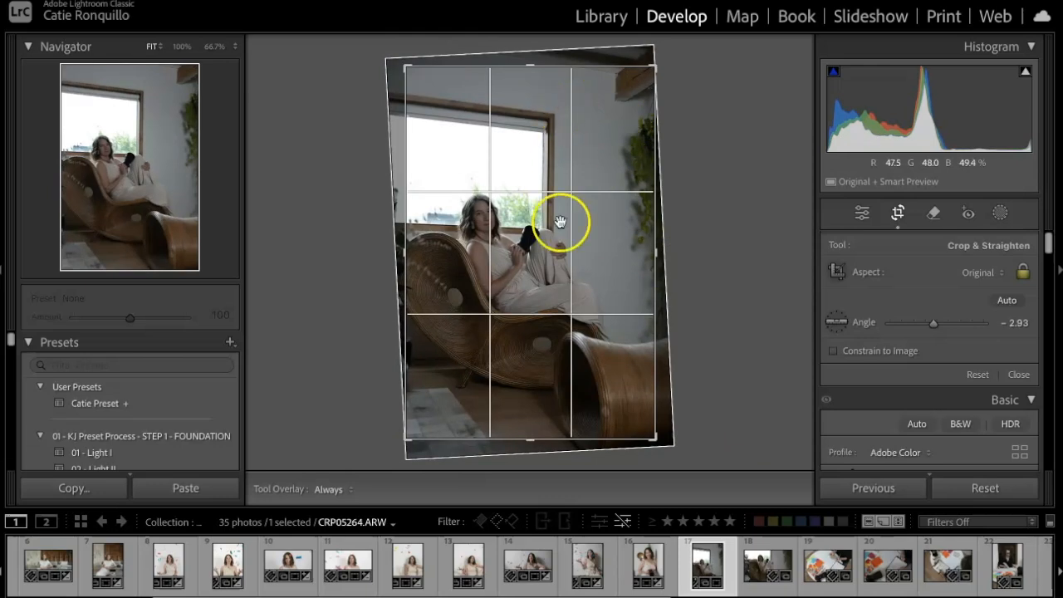
key(Return)
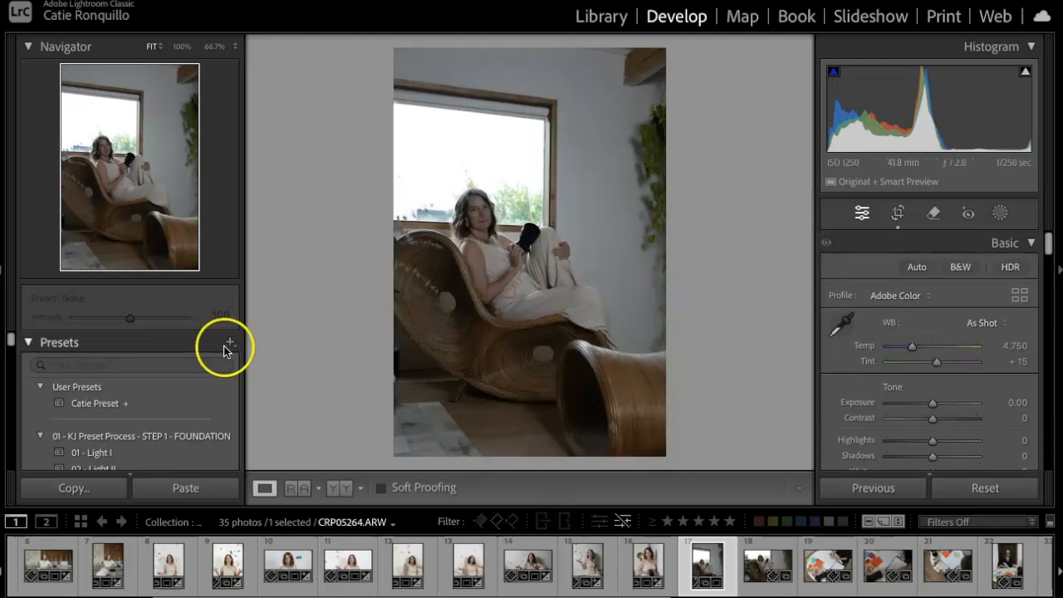
Apply the saved user preset to the seventeenth photo and set Exposure to +0.65
click(135, 405)
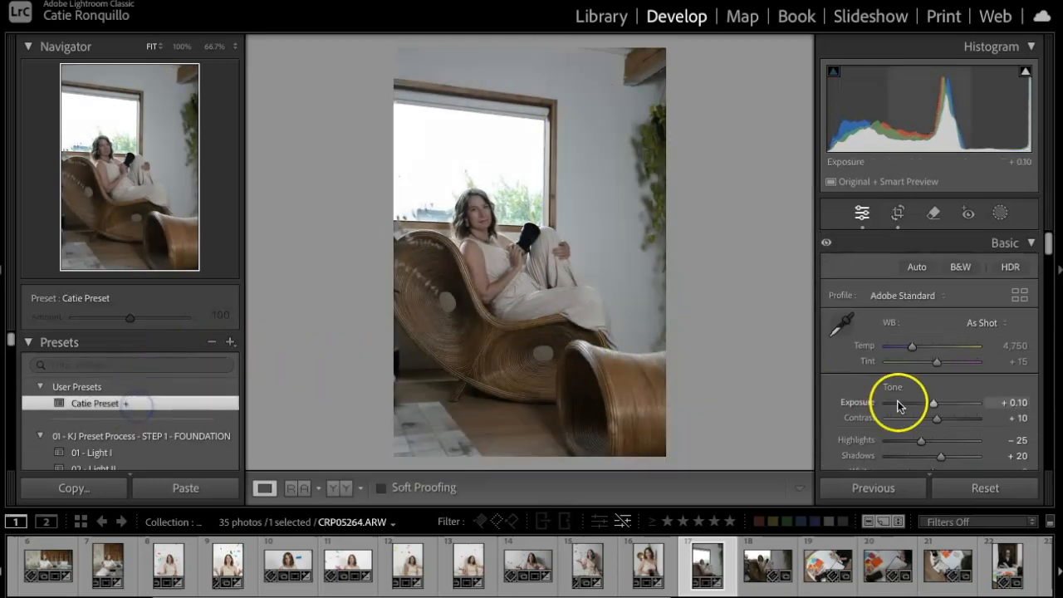
click(940, 403)
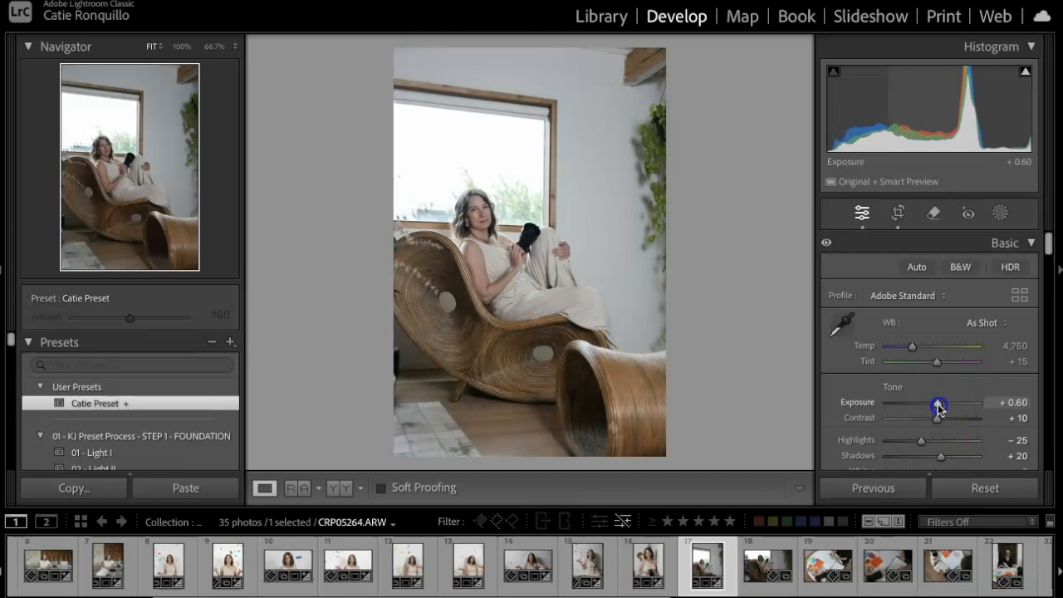
drag(939, 407, 936, 403)
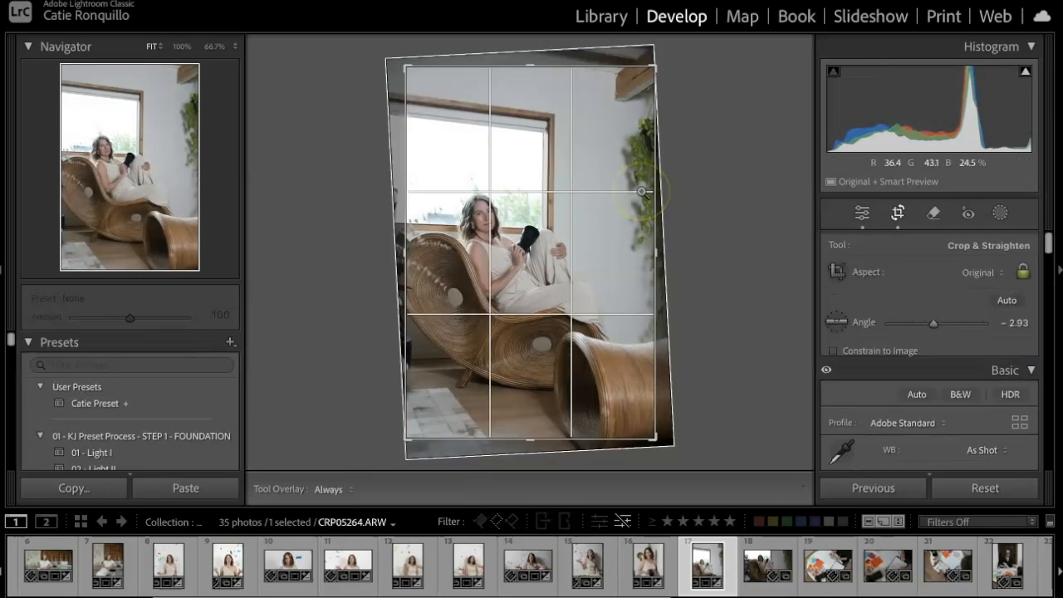
Tighten the seventeenth photo's crop slightly, then set Temp to 5,000, Highlights to -33, Shadows to +27 and Exposure to +0.55
key(r)
drag(536, 330, 541, 324)
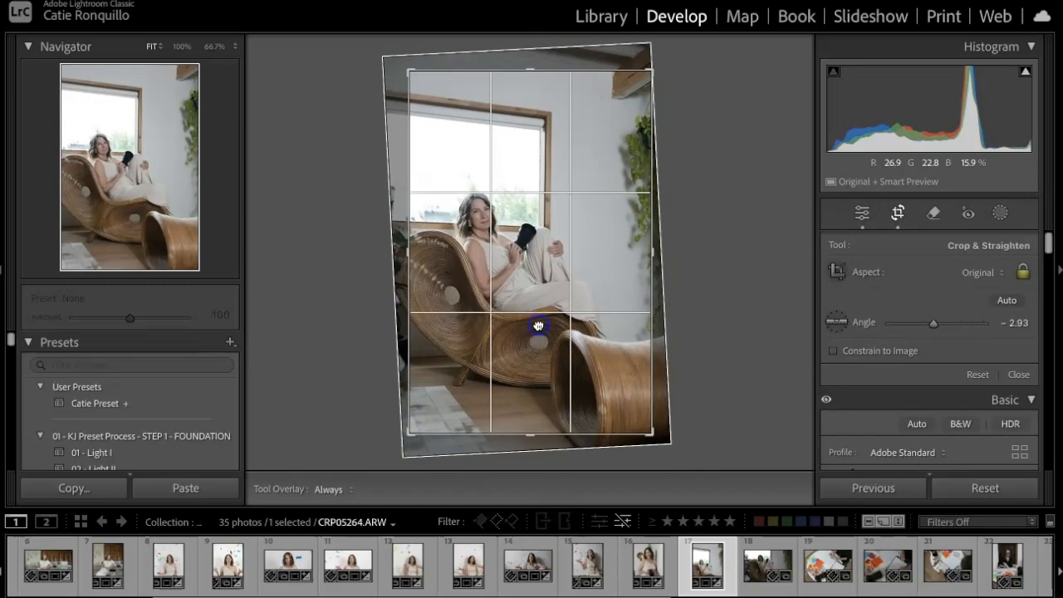
key(r)
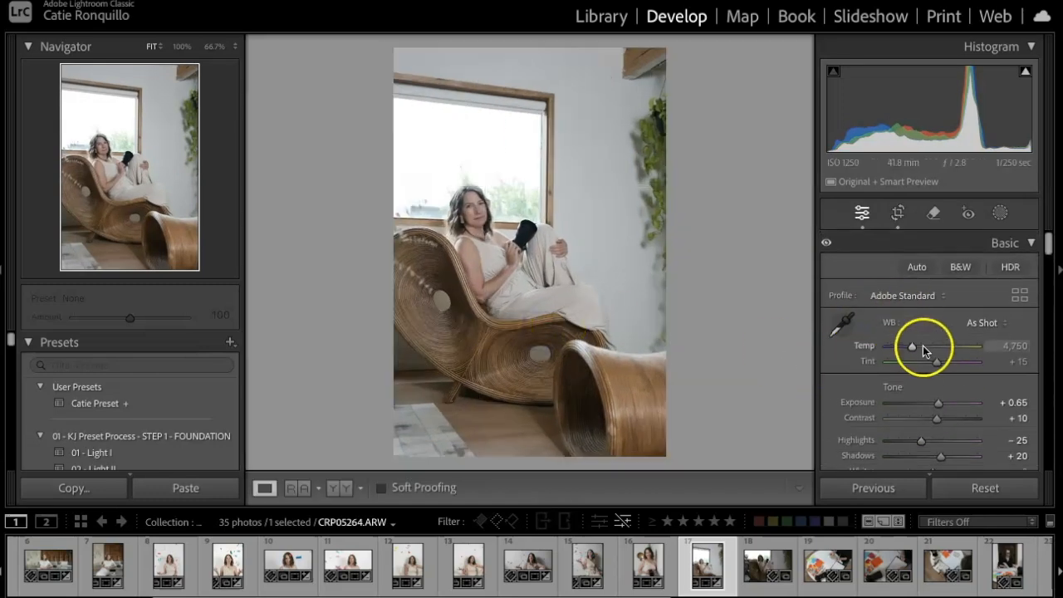
drag(914, 343, 914, 346)
drag(920, 439, 944, 459)
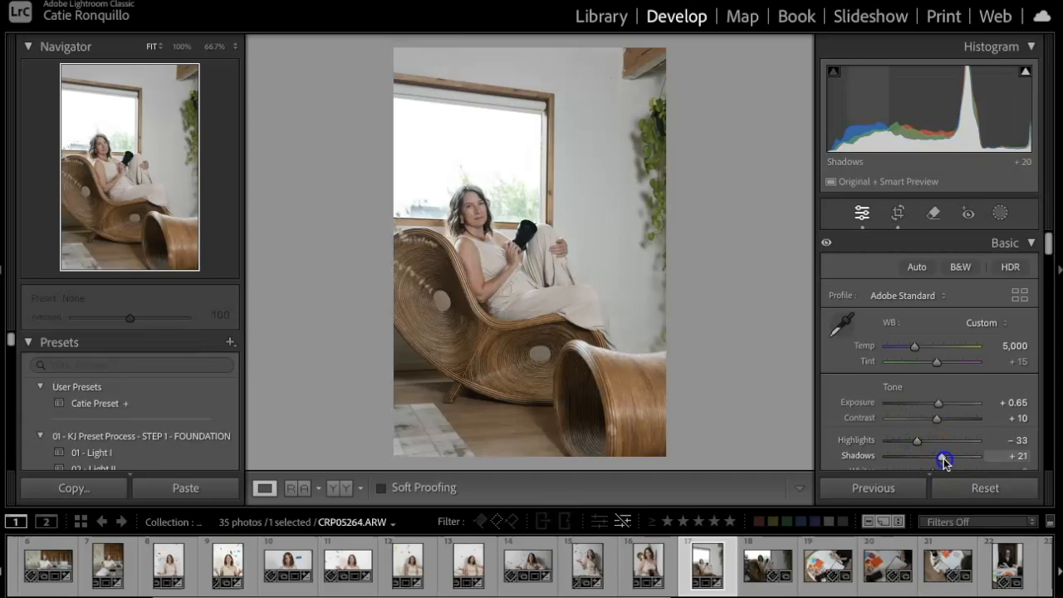
click(938, 404)
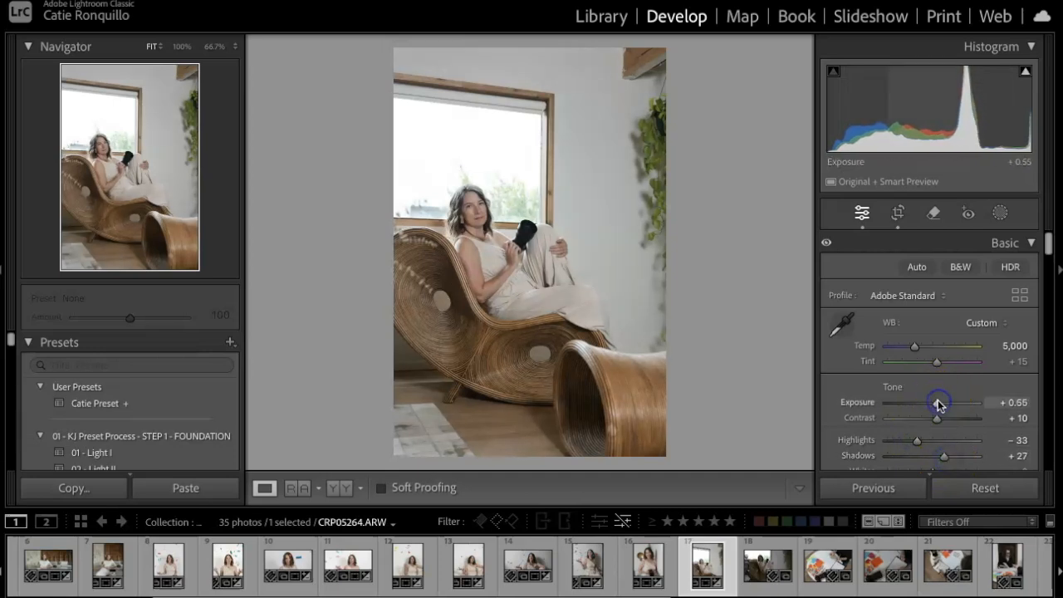
Apply the previous photo's settings to the eighteenth photo, CRP05270.ARW, and readjust its crop to an angle of -0.36
click(752, 578)
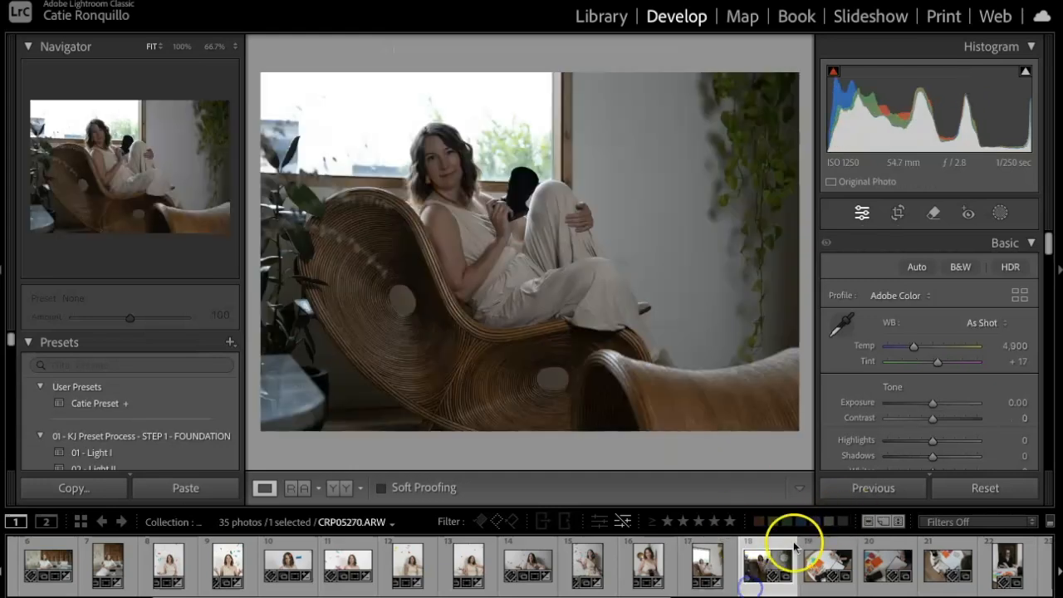
click(832, 493)
key(r)
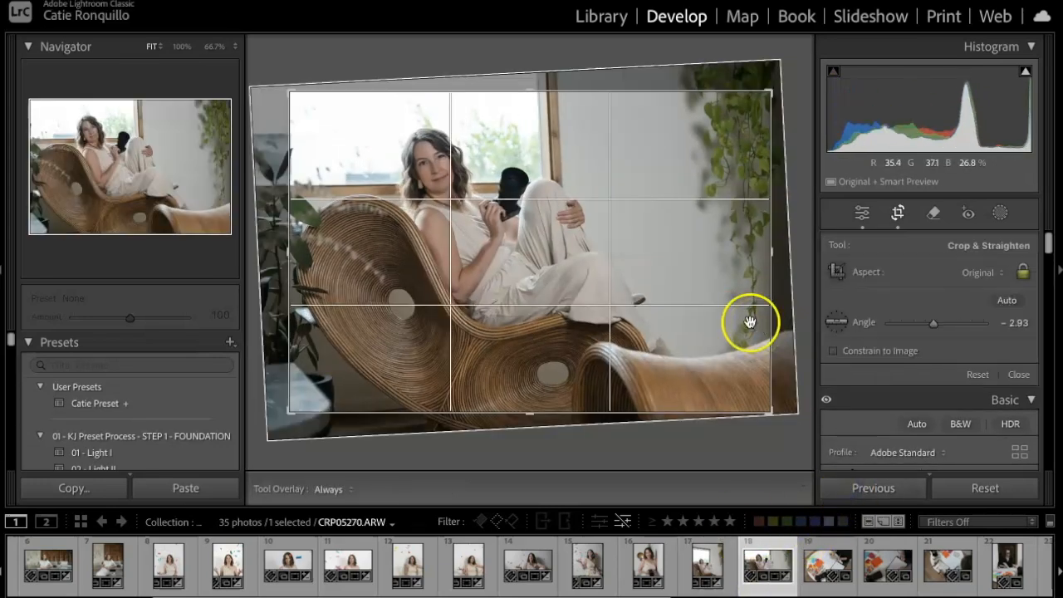
drag(783, 439, 783, 458)
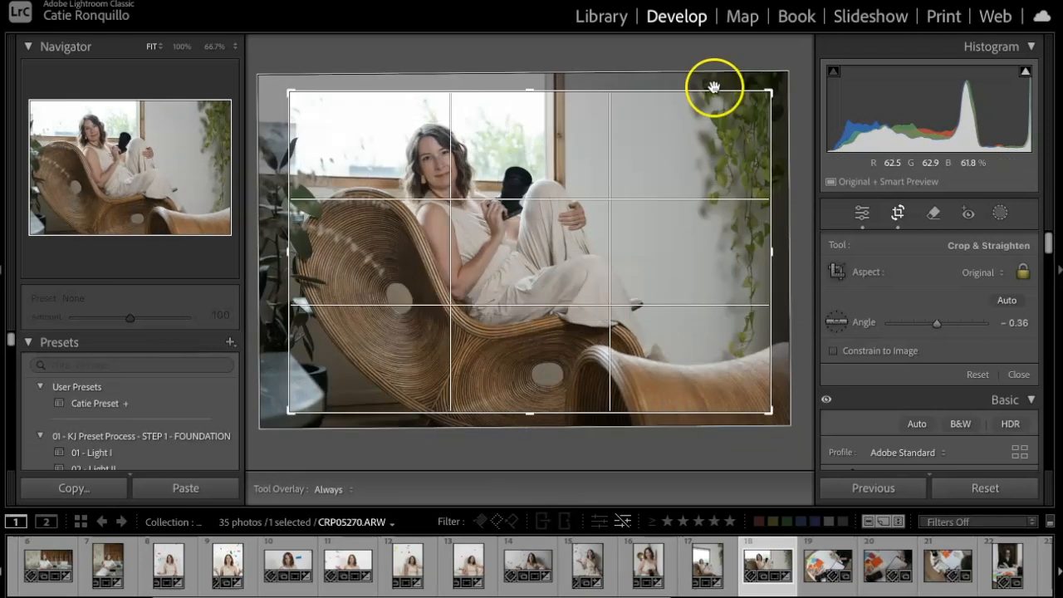
drag(290, 100, 286, 94)
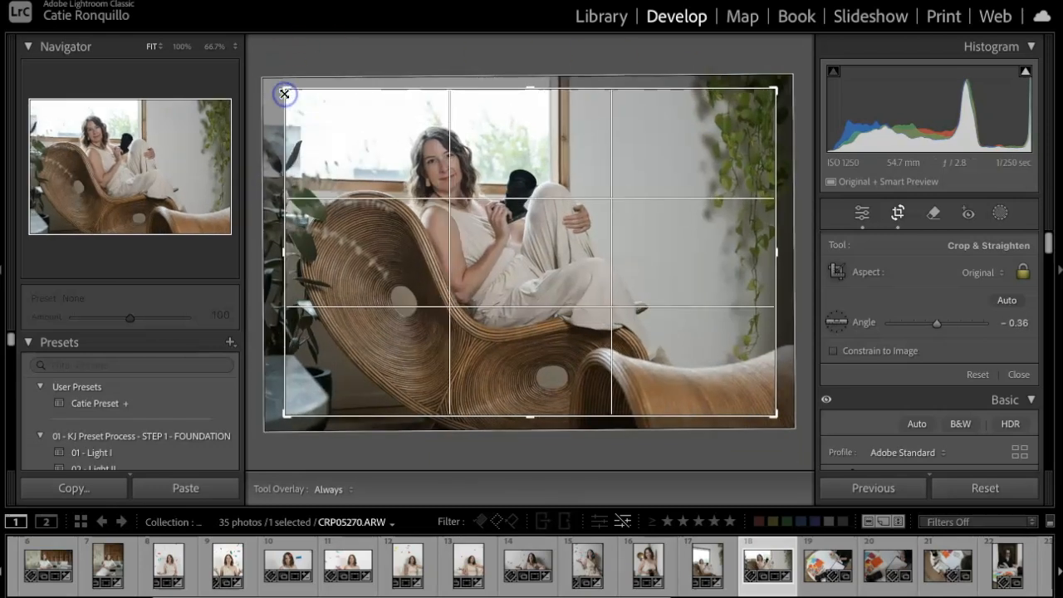
key(r)
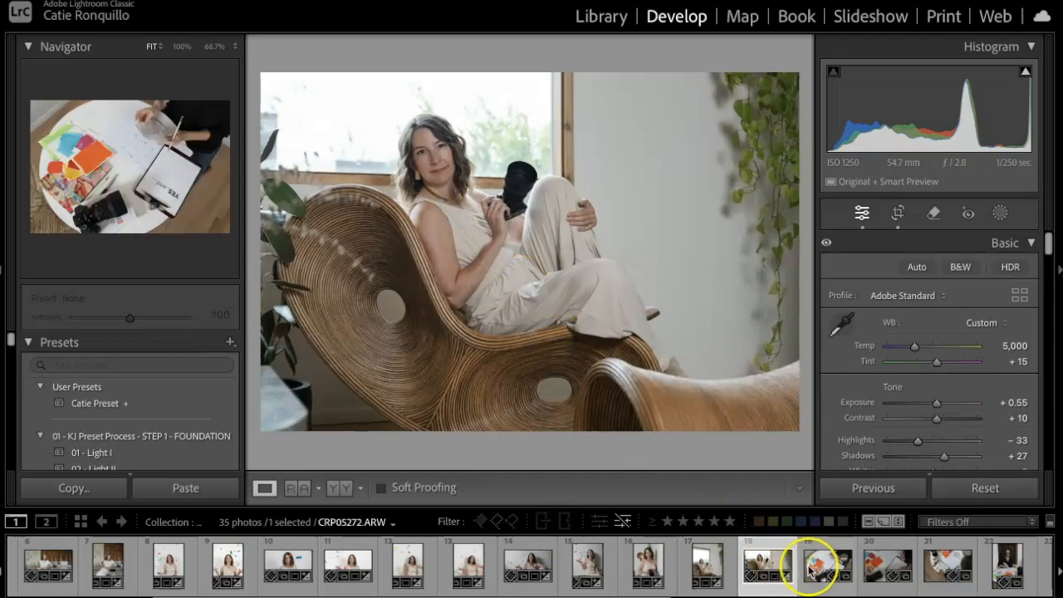
Apply the saved user preset to the nineteenth photo, CRP05272.ARW, then set Exposure to +0.25 and Highlights to -52
click(809, 568)
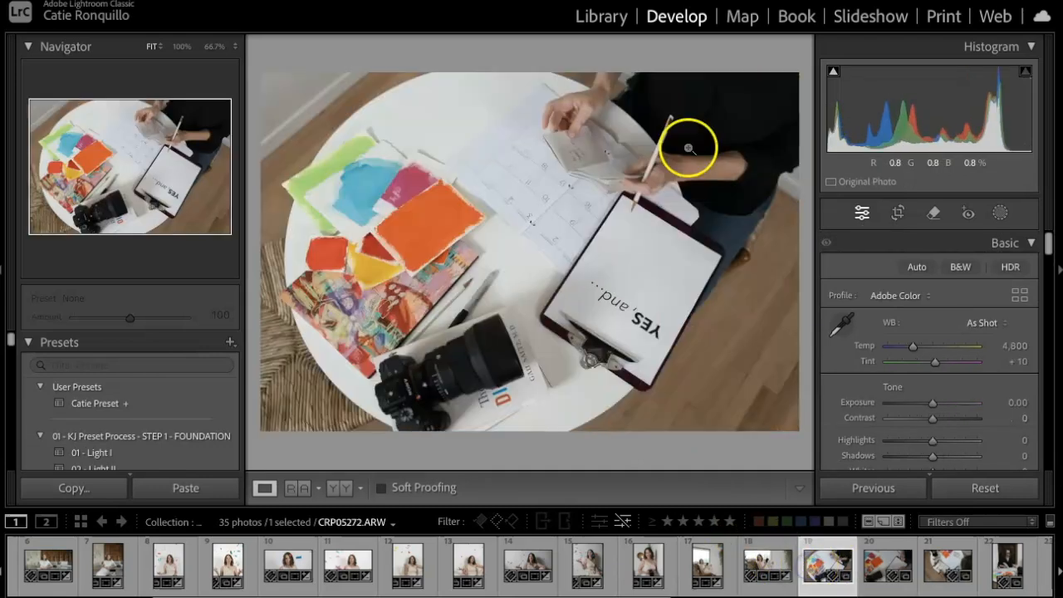
click(97, 403)
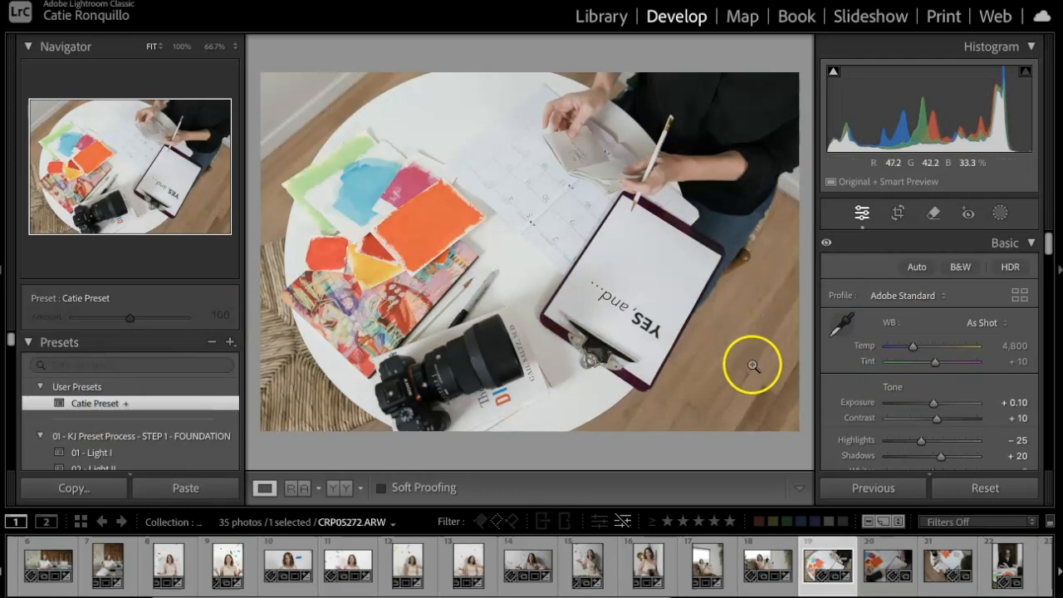
drag(931, 403, 931, 401)
drag(920, 439, 909, 440)
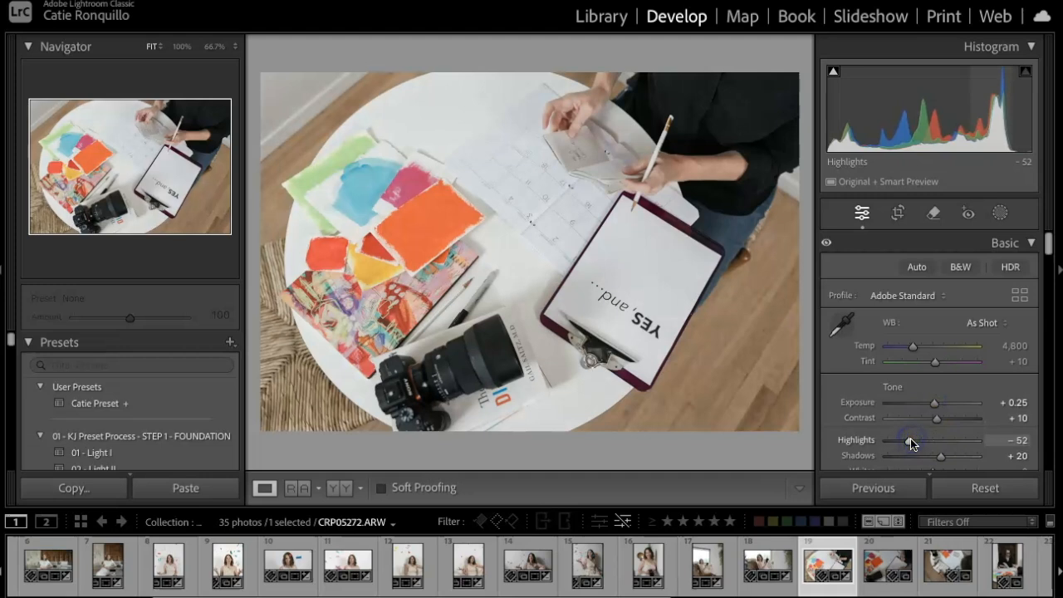
Open the twentieth photo, CRP05277.ARW, and set Exposure to +1.00, Contrast to +14, Highlights to -49 and Shadows to +39
key(Right)
drag(933, 405, 910, 442)
drag(940, 457, 948, 457)
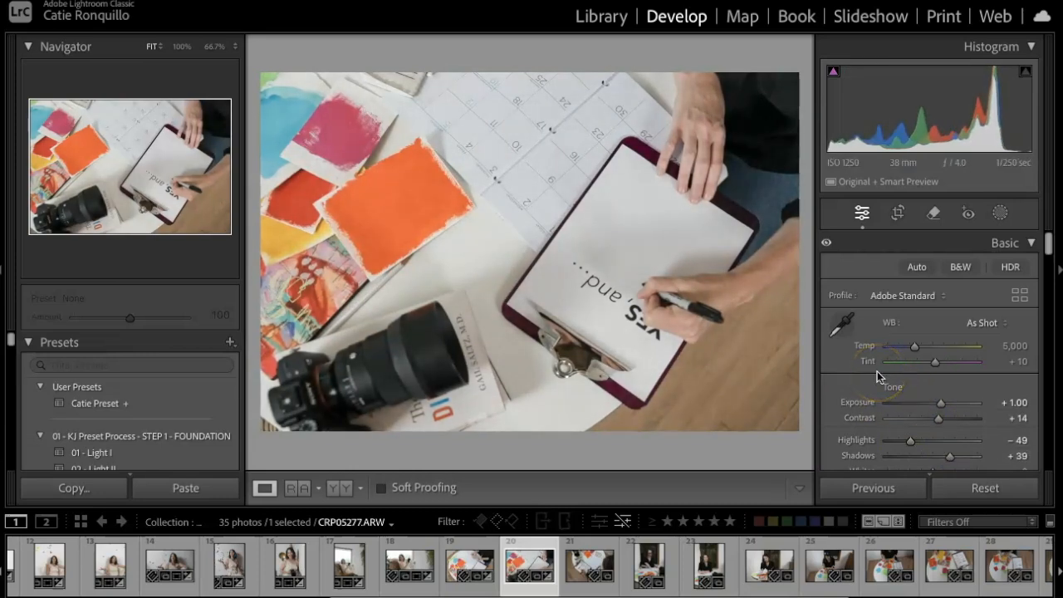
Apply the previous photo's settings to the twenty-first photo, CRP05281.ARW, and crop it slightly tighter to exclude the cable at the floor's edge
key(Right)
click(863, 488)
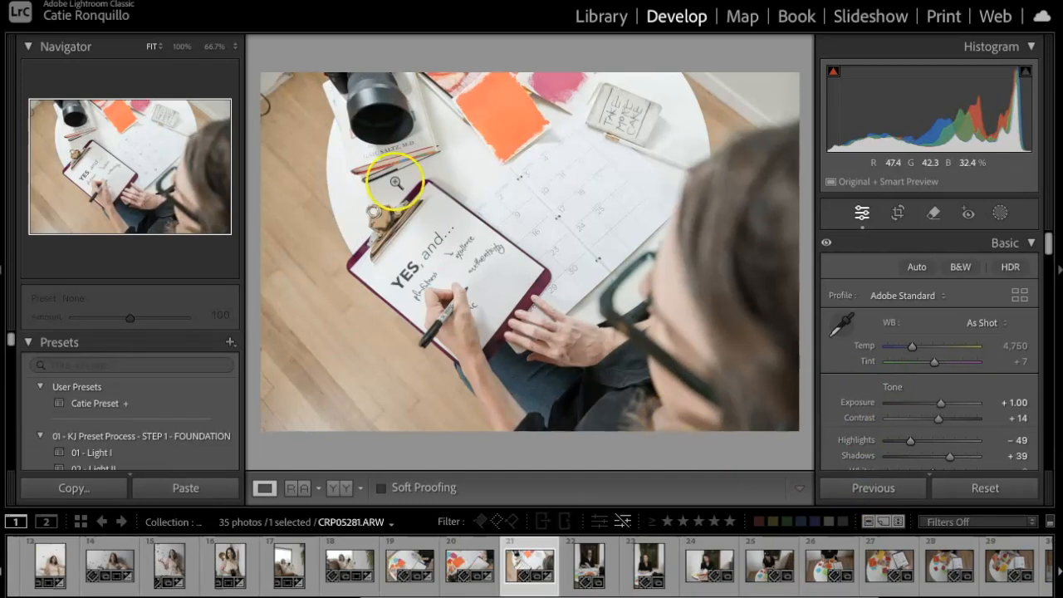
key(r)
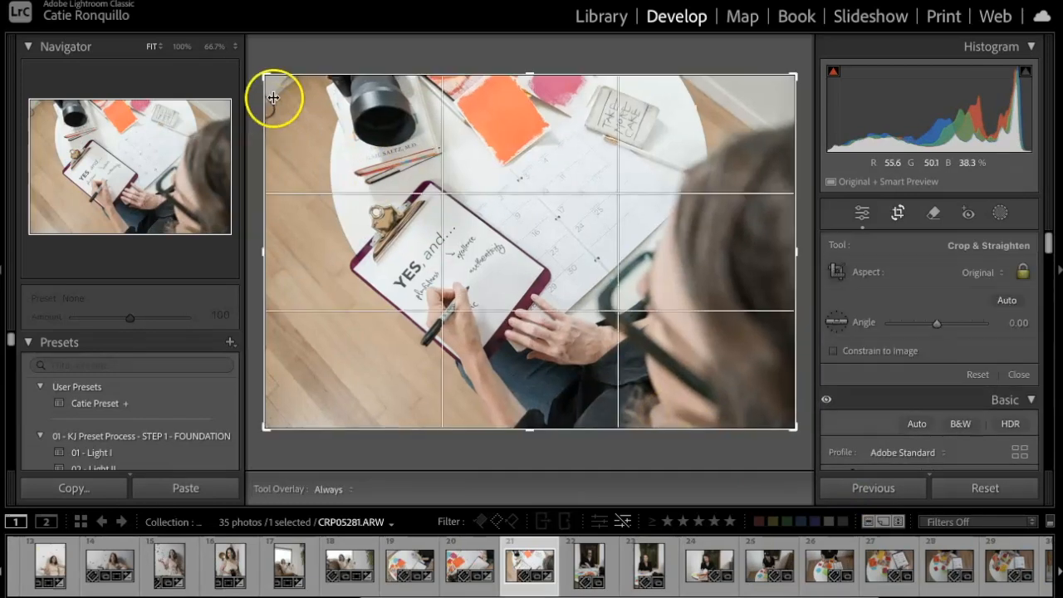
drag(269, 73, 275, 79)
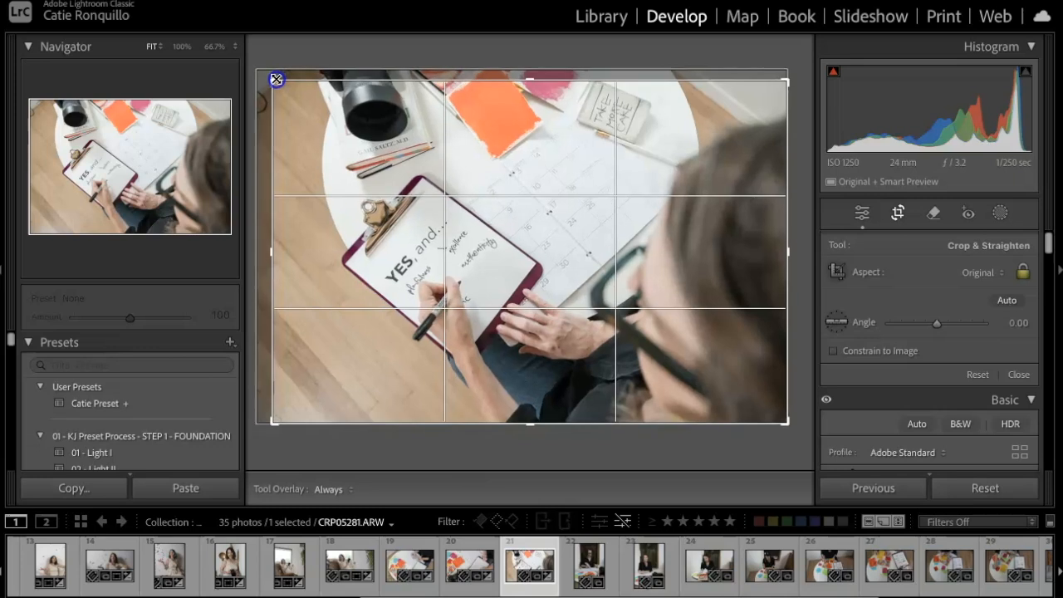
drag(291, 185, 292, 219)
key(Return)
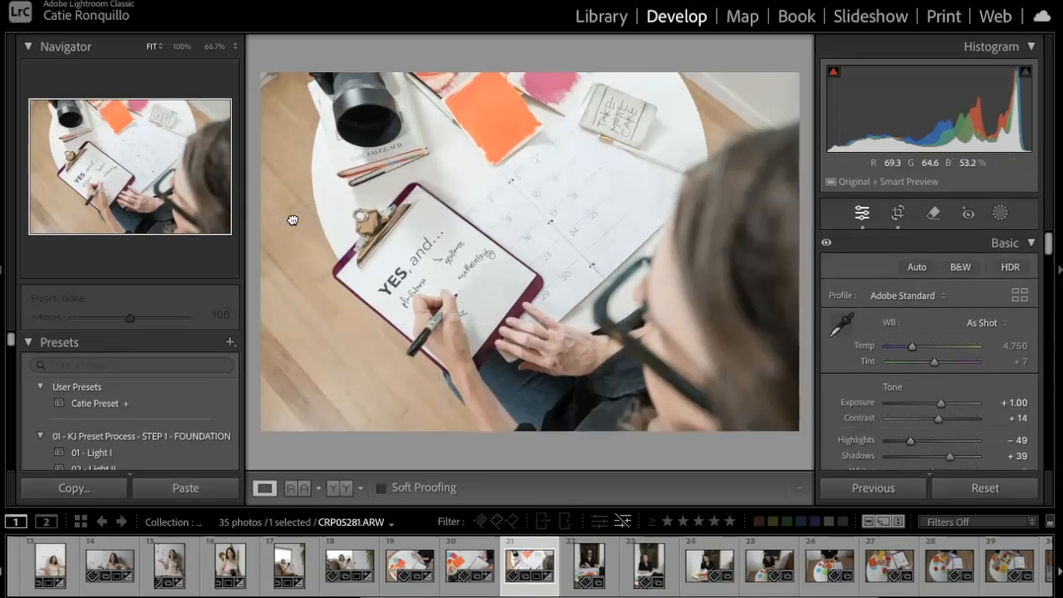
Apply the saved user preset to the twenty-second photo, CRP05288.ARW, and straighten it slightly
key(Right)
click(194, 402)
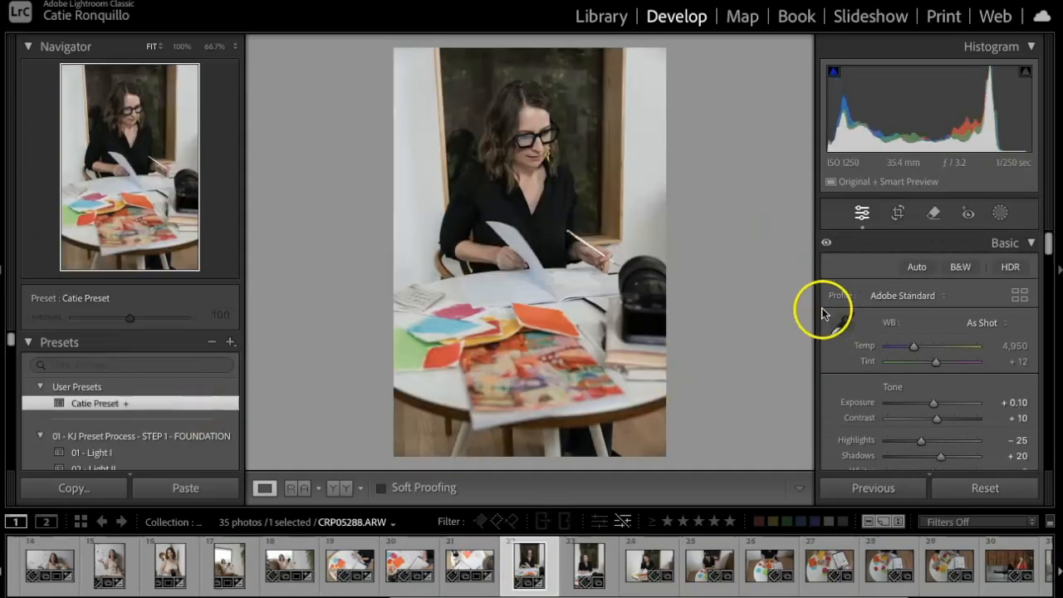
key(r)
drag(766, 324, 767, 330)
key(Return)
Set the twenty-second photo's Exposure to +0.45 and Highlights to -45
drag(934, 405, 937, 405)
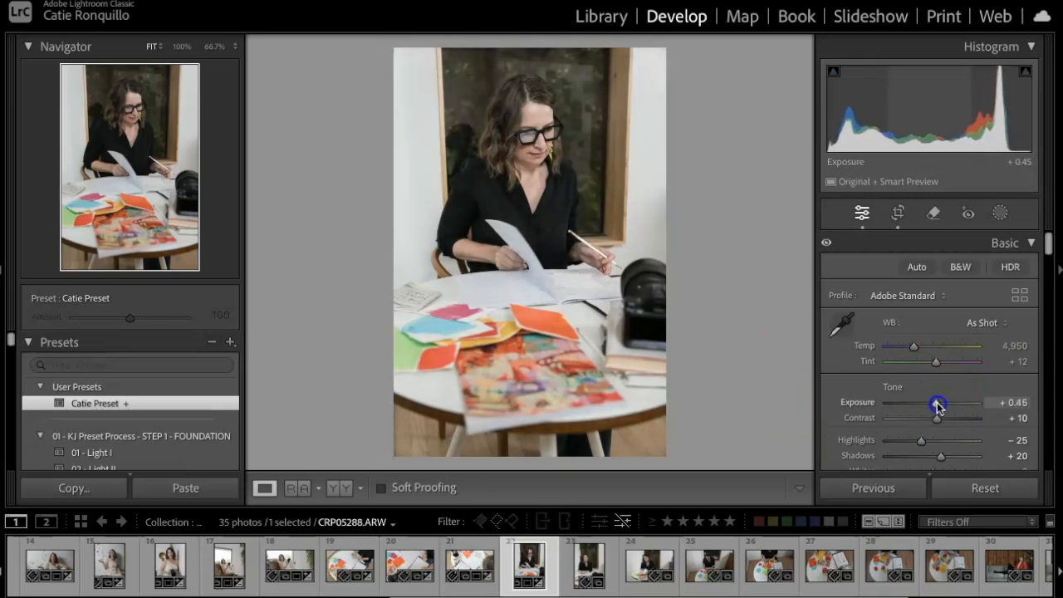
click(921, 442)
drag(910, 444, 910, 445)
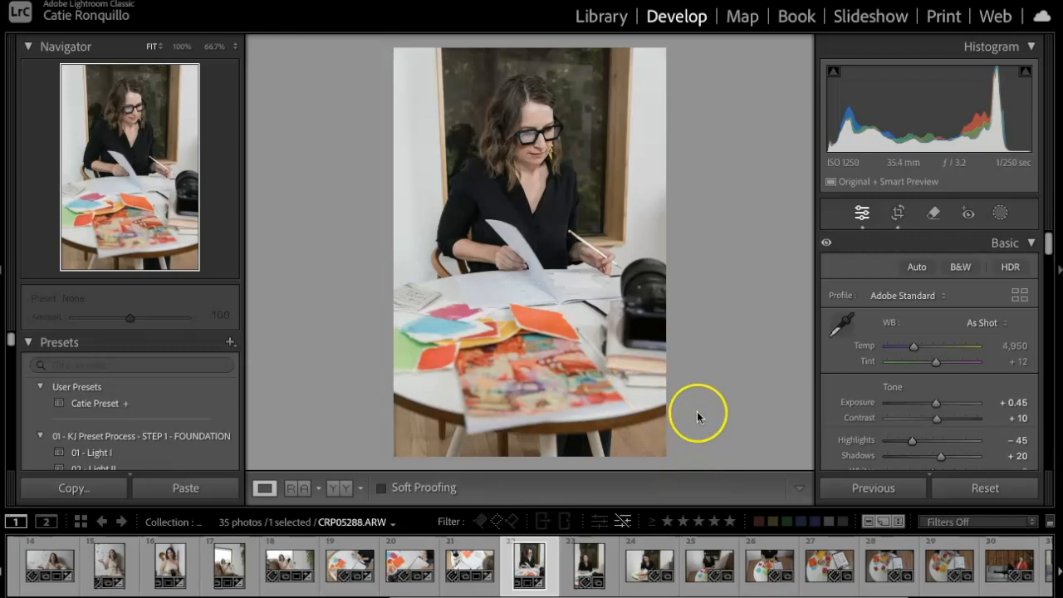
Open the twenty-third photo, CRP05291.ARW, and apply the previous photo's settings to it
key(Right)
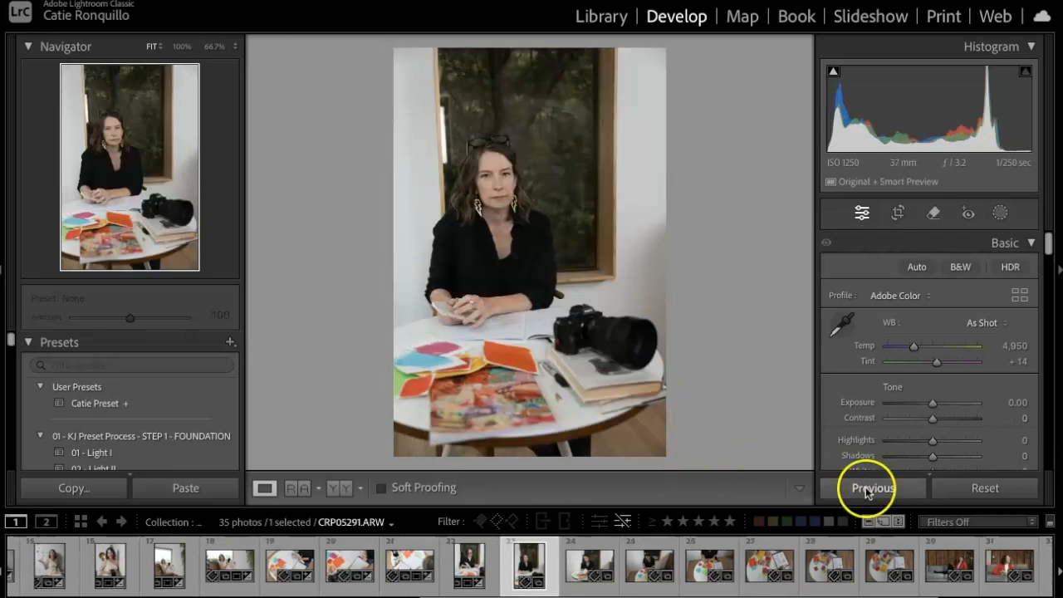
click(868, 487)
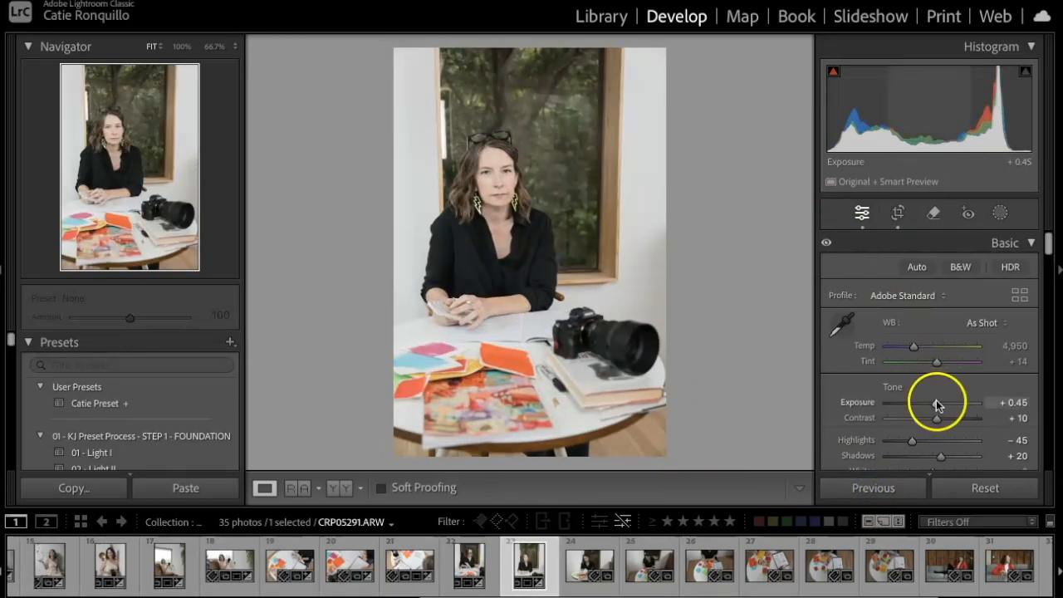
Set the twenty-third photo's Exposure to +0.30 and Shadows to +26, and fine-tune its crop rotation
drag(934, 406, 935, 406)
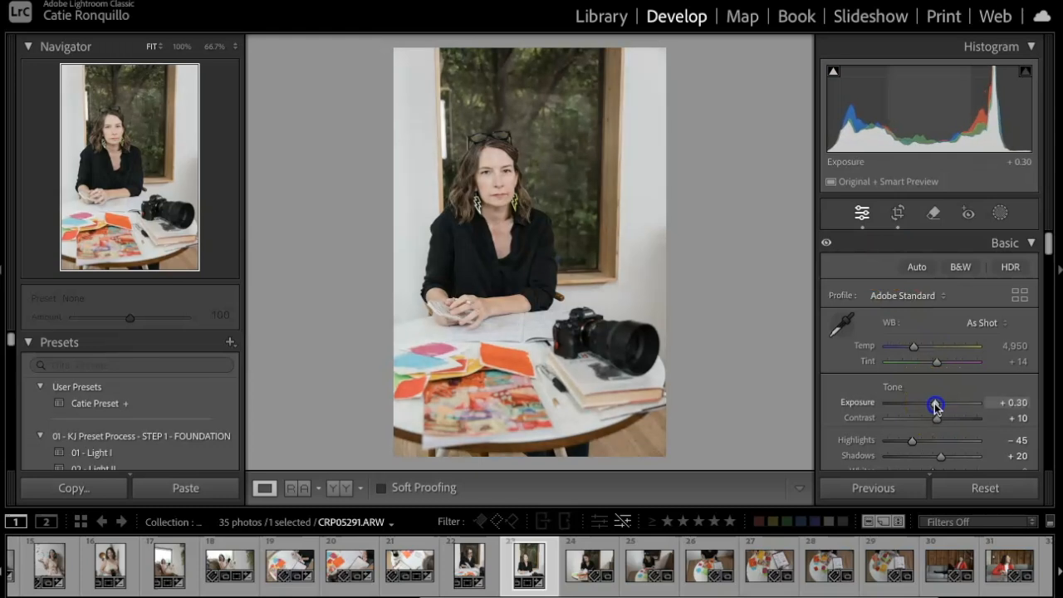
key(r)
drag(655, 423, 685, 383)
key(Return)
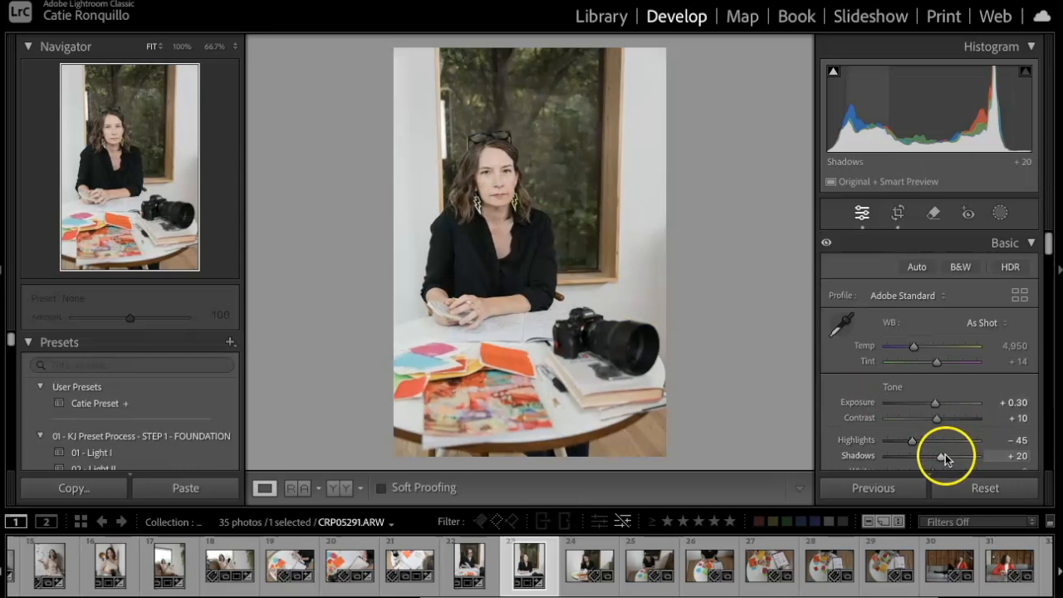
drag(941, 455, 946, 456)
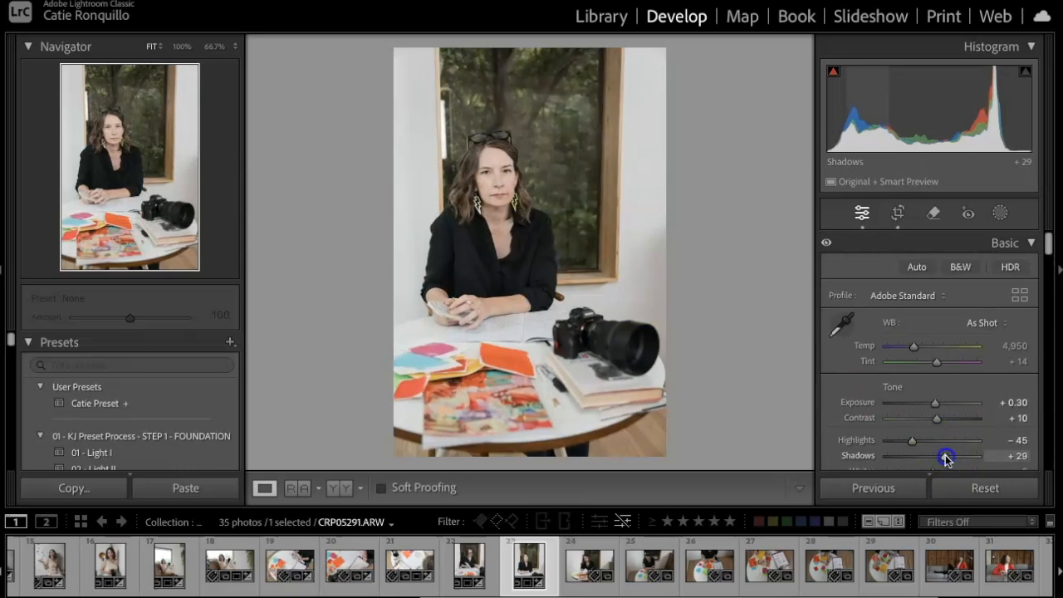
drag(936, 404, 936, 405)
Paint a brush mask over the shaded wall beside the window above the camera, with Shadows 58 and Blacks 15
key(k)
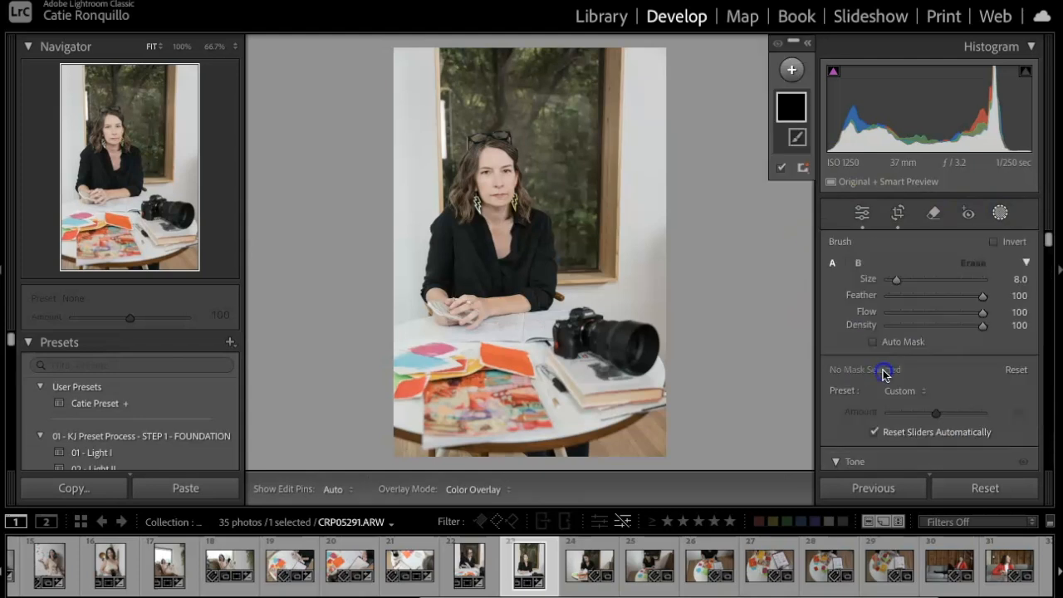
drag(650, 236, 653, 283)
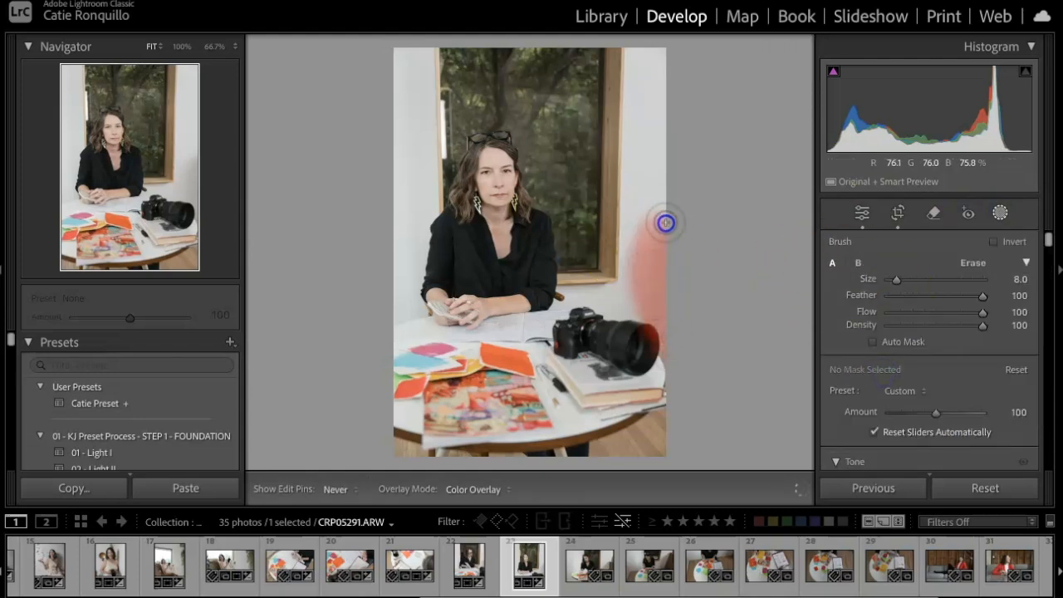
click(870, 381)
scroll(950, 420, down, 3)
mouse_move(949, 417)
mouse_down()
mouse_move(937, 420)
mouse_move(951, 418)
mouse_up()
click(935, 365)
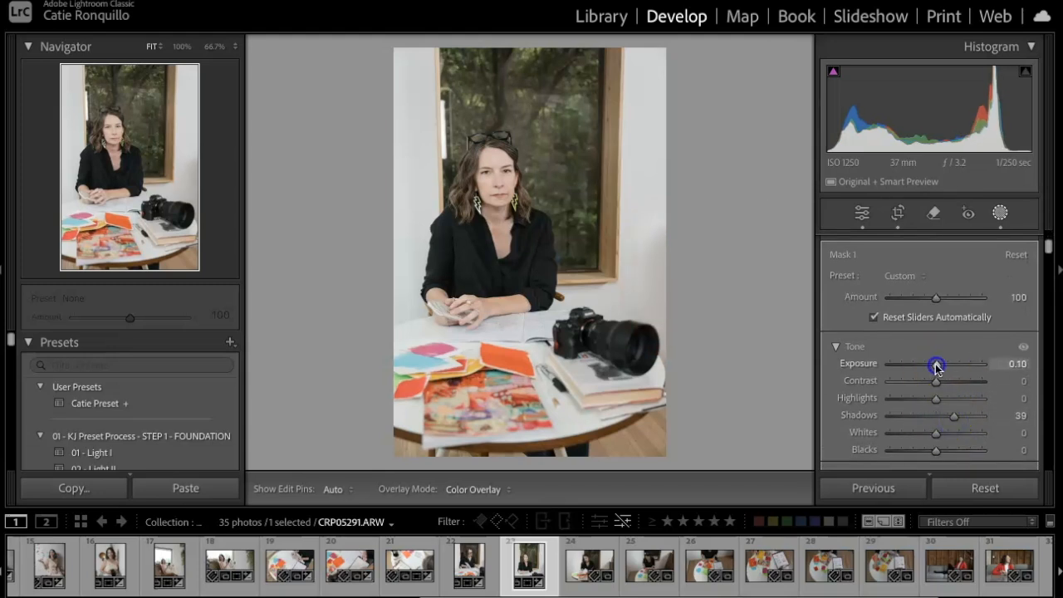
drag(938, 367, 935, 366)
drag(953, 415, 940, 452)
click(934, 451)
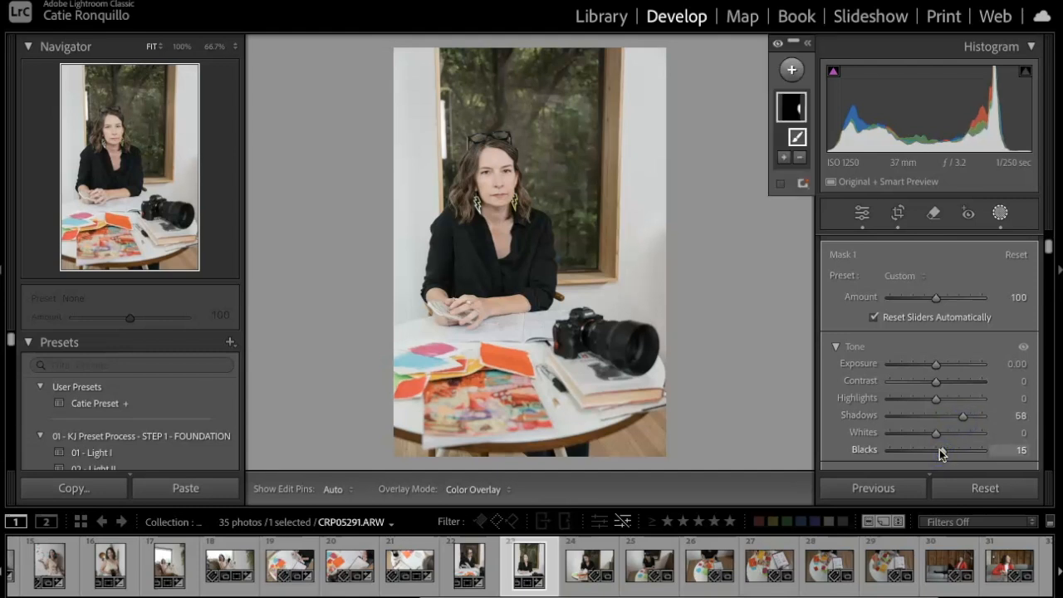
click(1001, 217)
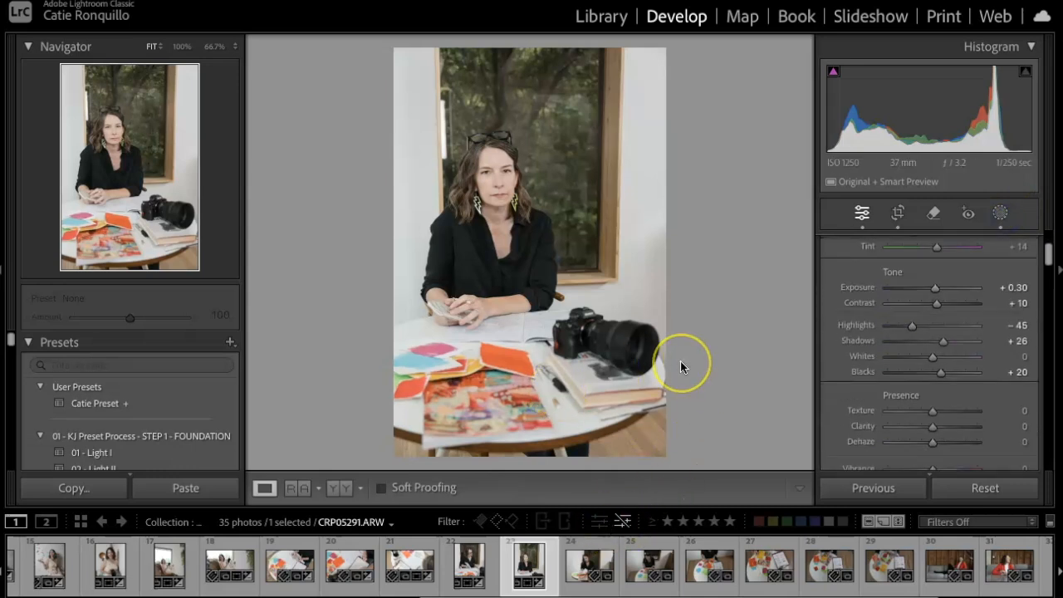
Crop the twenty-third photo slightly tighter at its lower corner
key(r)
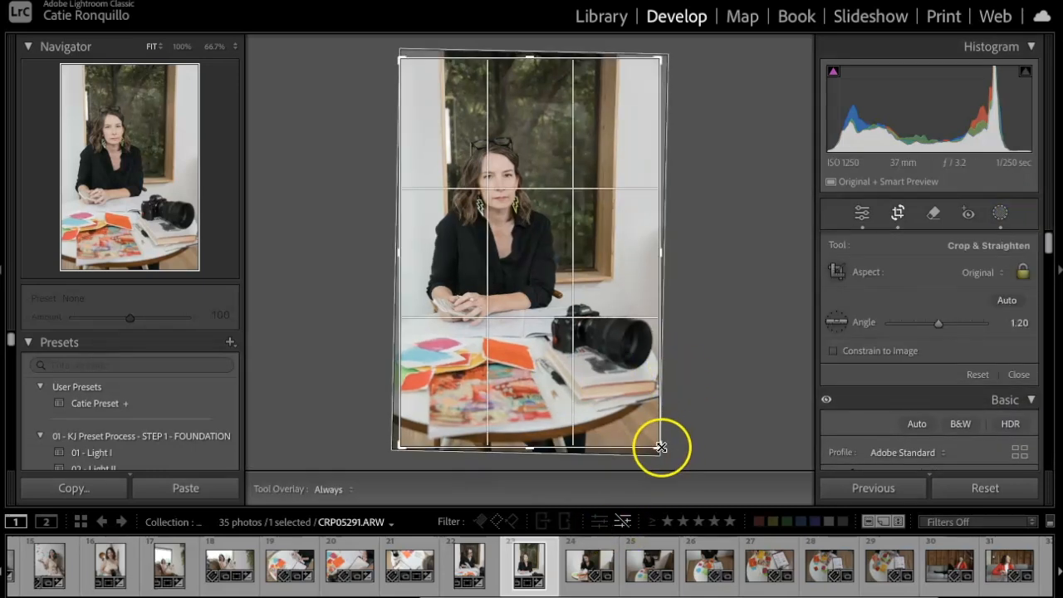
drag(655, 448, 650, 445)
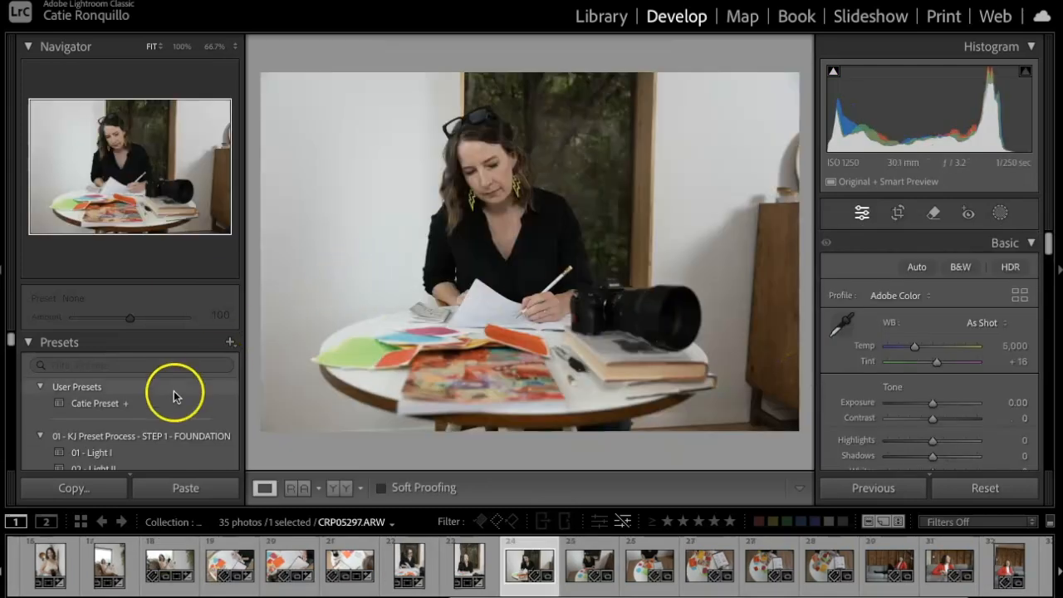
Apply the saved user preset to the twenty-fourth photo, CRP05297.ARW, straighten and crop it to exclude the wooden cabinet, and set Exposure to +0.40
click(129, 403)
key(r)
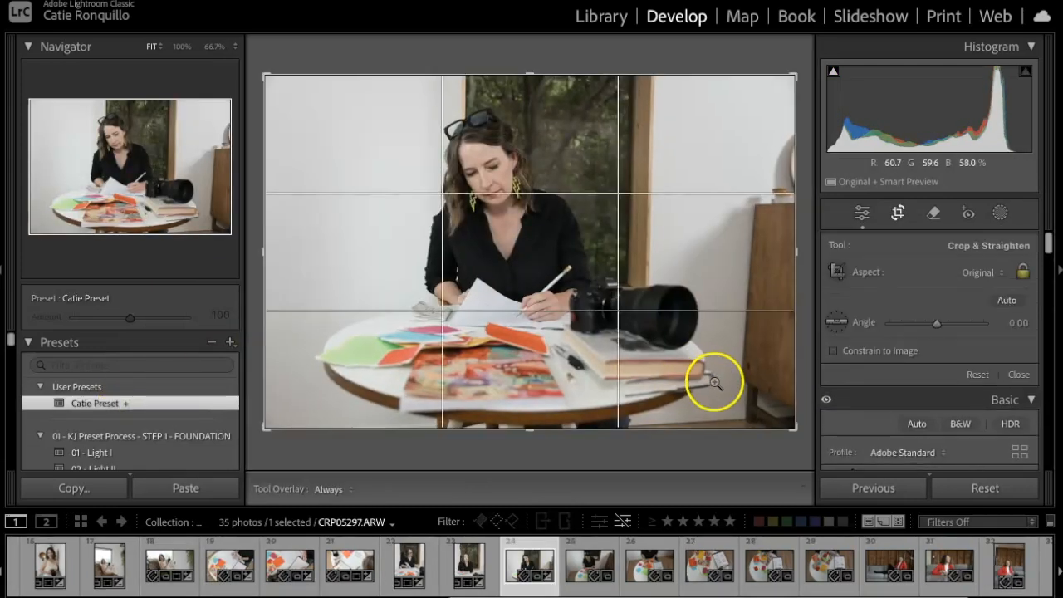
drag(778, 455, 759, 411)
drag(718, 324, 714, 294)
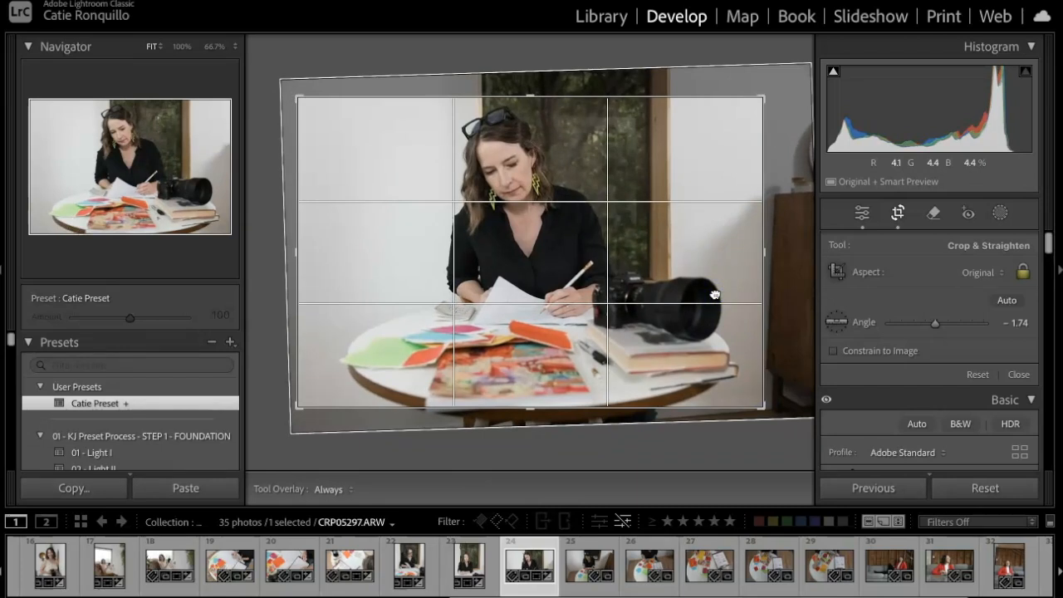
key(Return)
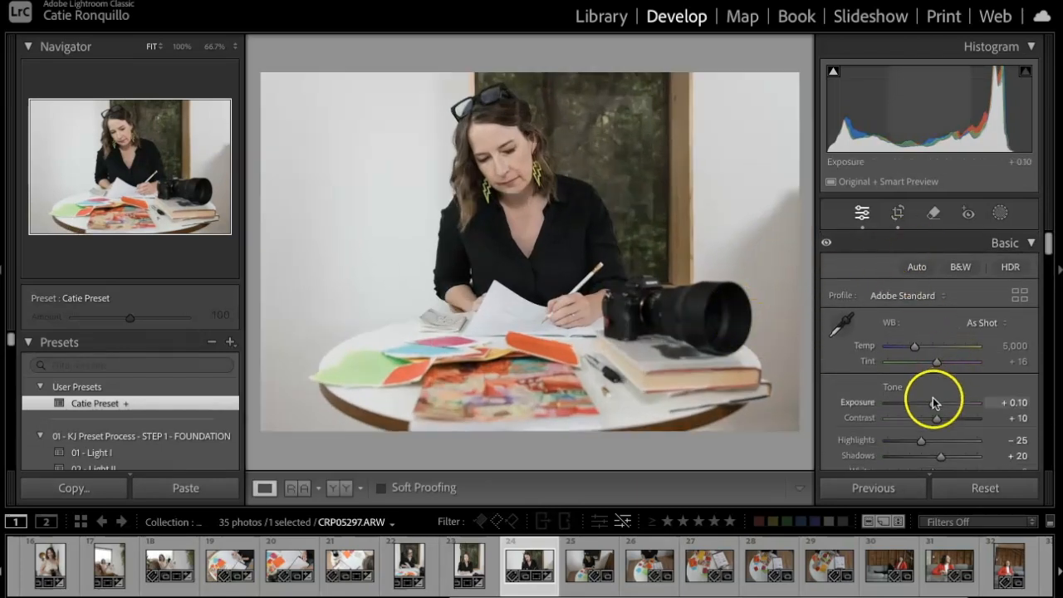
drag(932, 403, 937, 404)
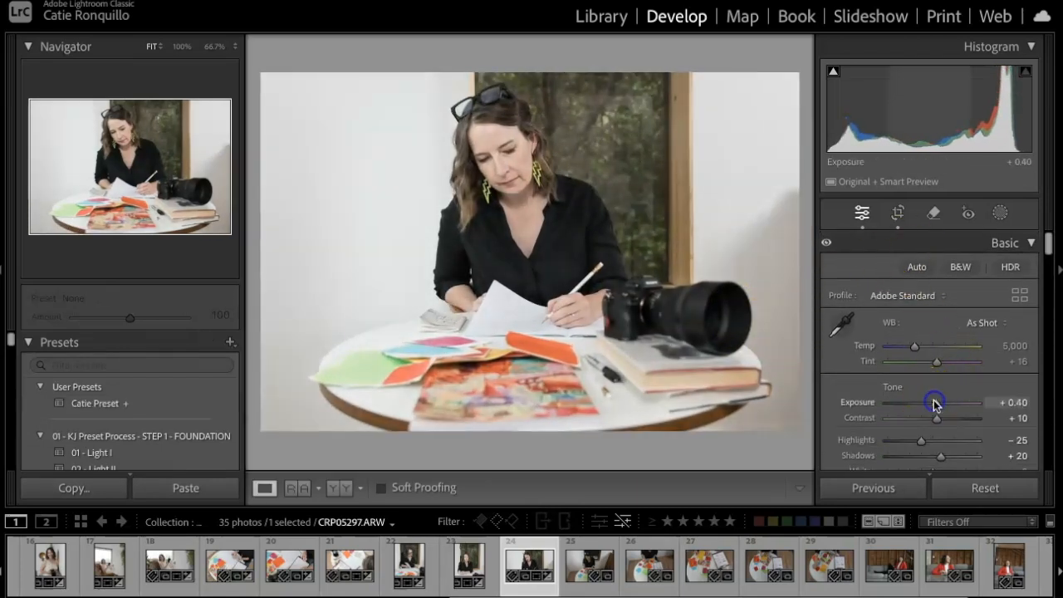
Open the twenty-fifth photo, CRP05299.ARW, and crop it to a vertical frame around the woman and the table
click(589, 563)
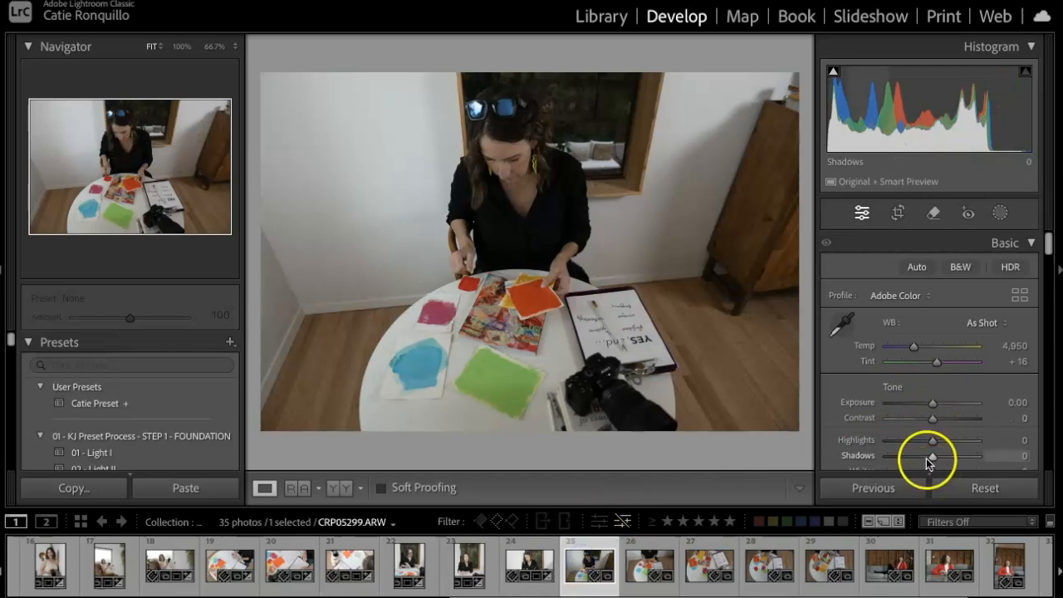
click(895, 214)
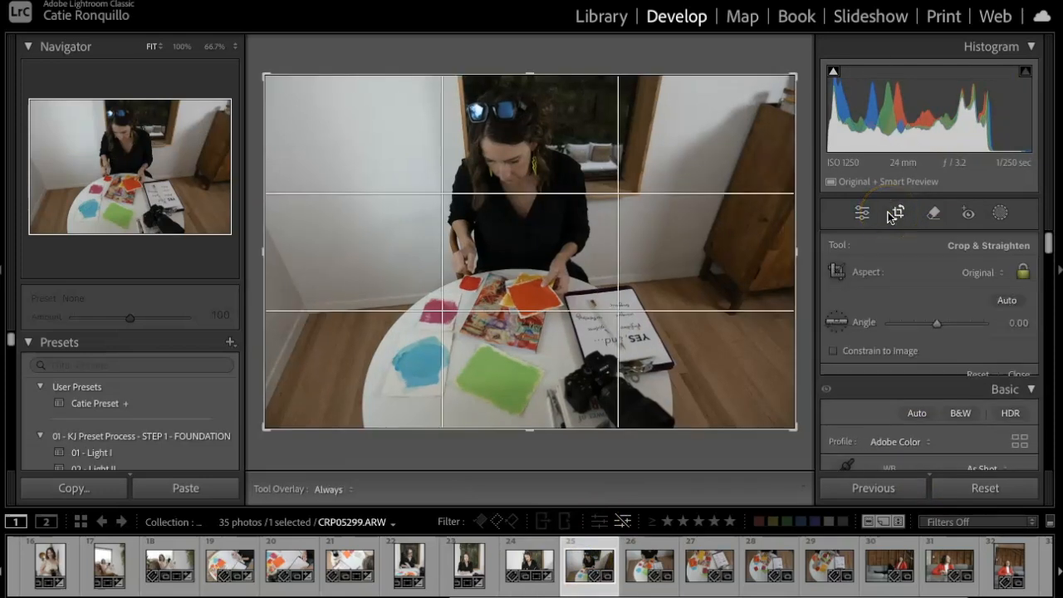
drag(792, 424, 691, 468)
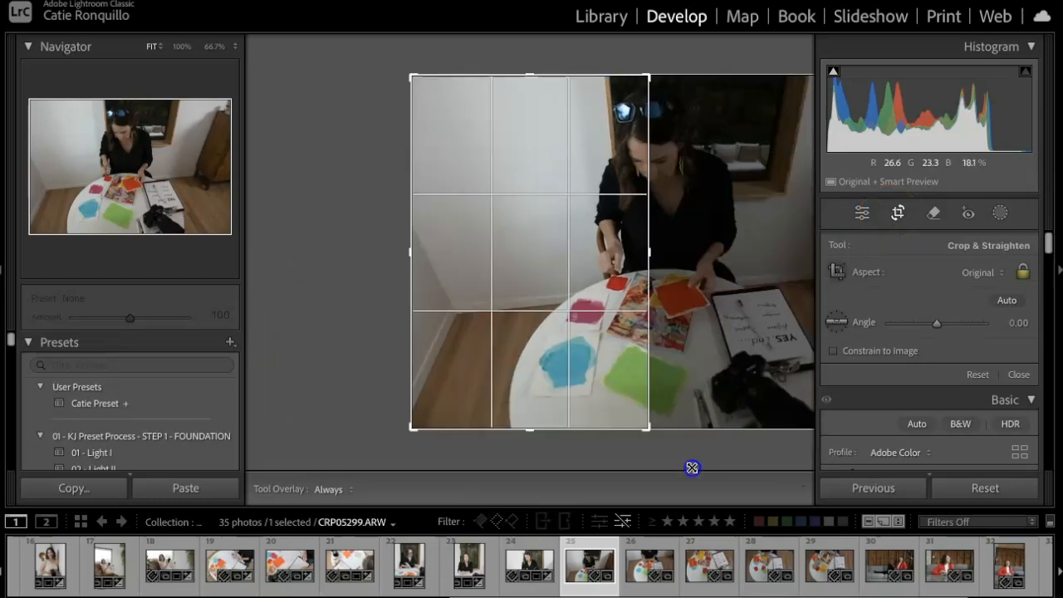
drag(564, 387, 403, 384)
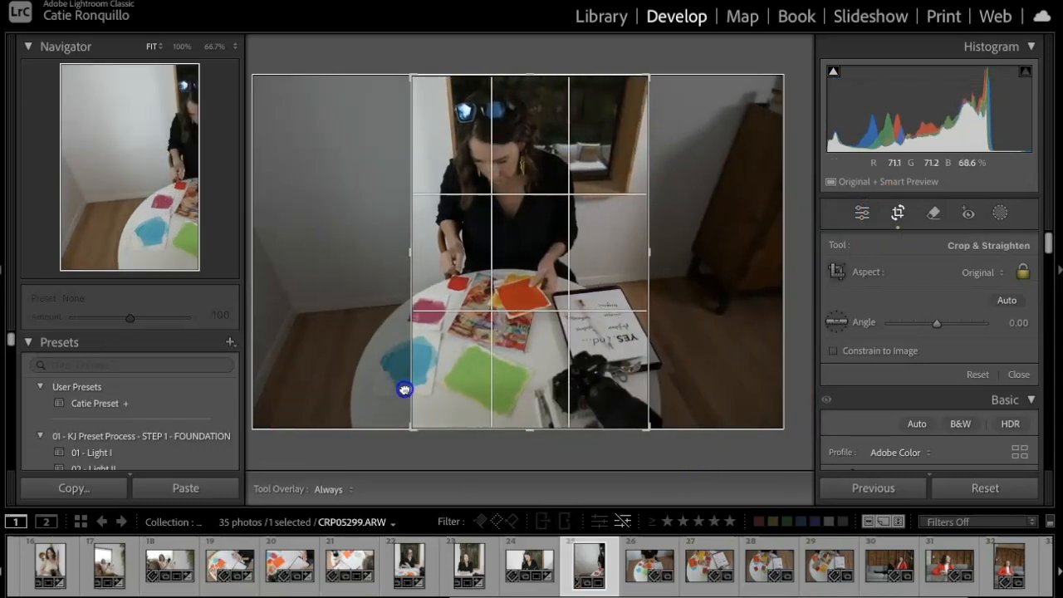
key(Return)
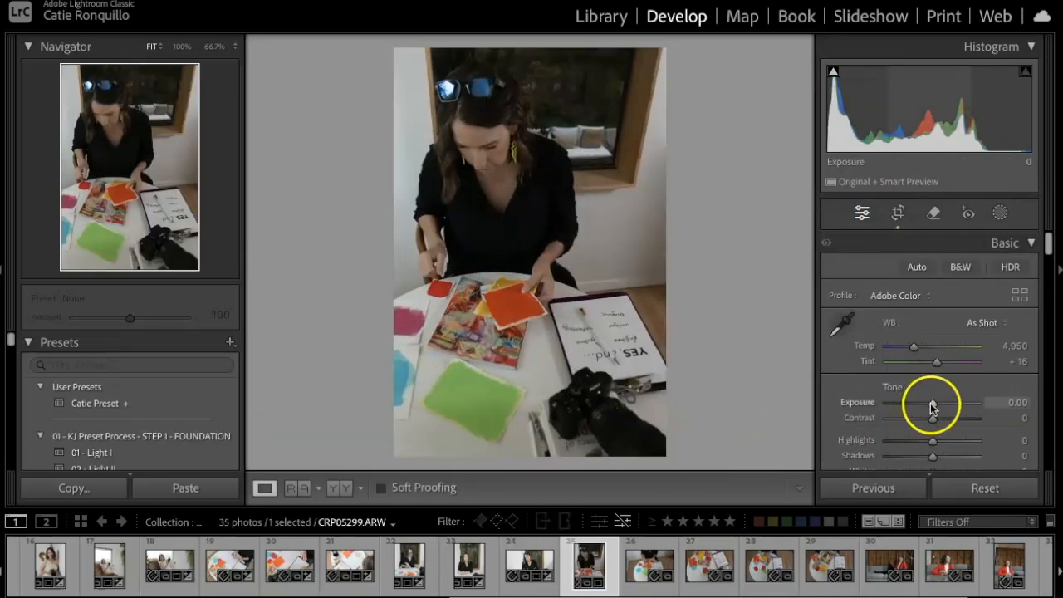
Apply the saved user preset to the twenty-fifth photo and set Exposure to +0.40 and Shadows to +29
click(158, 402)
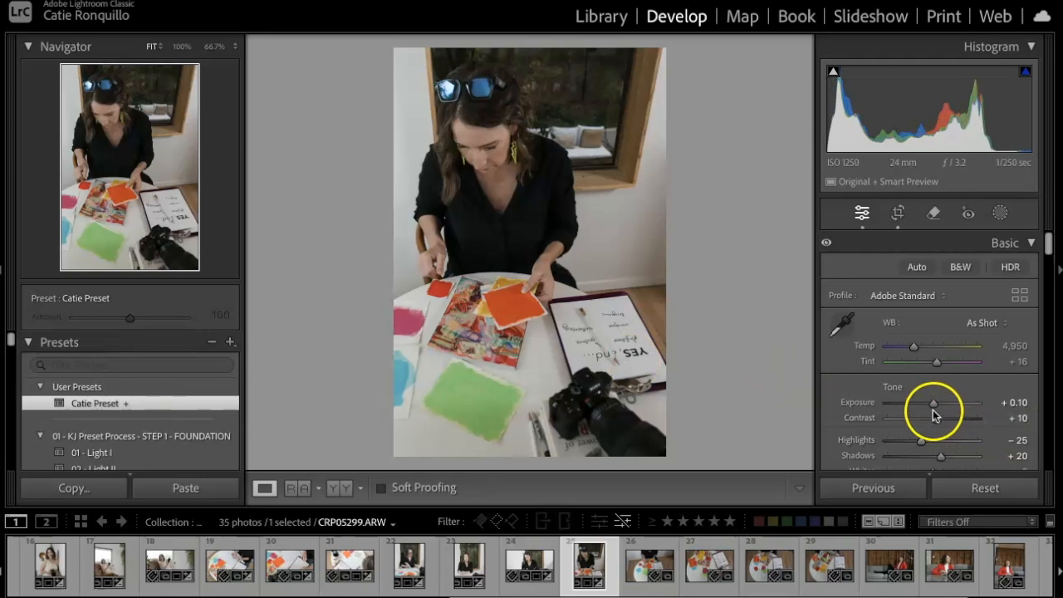
drag(935, 405, 937, 405)
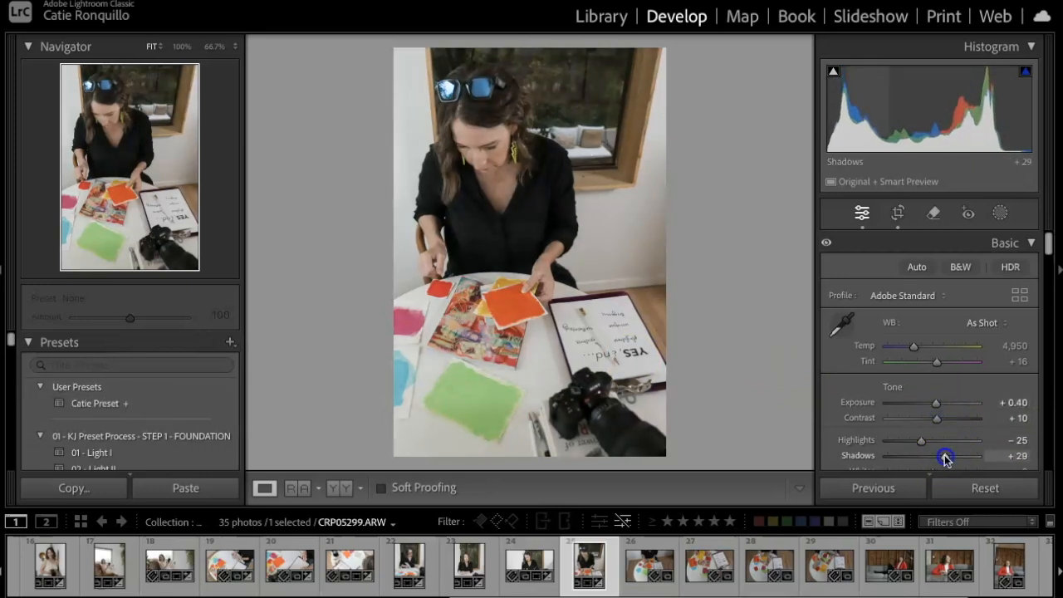
Apply the saved user preset to the twenty-sixth photo, CRP05300.ARW, straighten and crop it slightly tighter, and set Exposure to +0.40
click(646, 566)
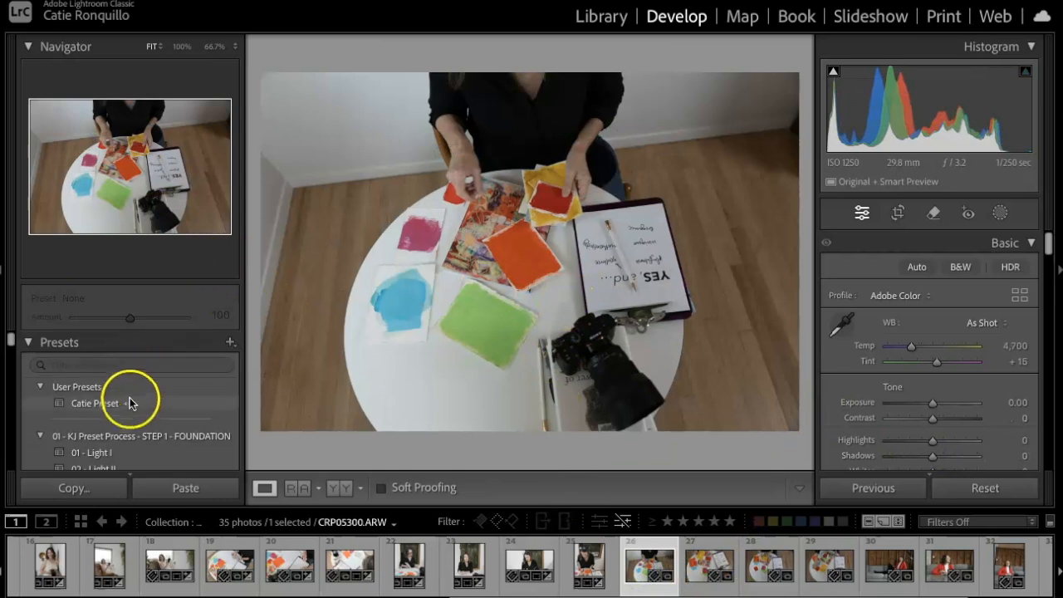
click(100, 403)
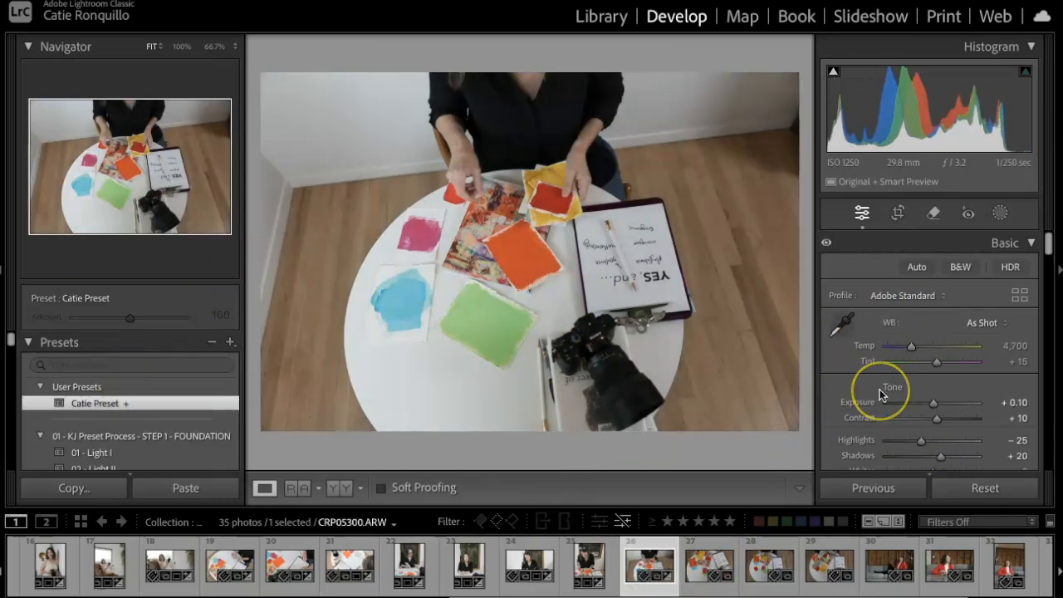
key(r)
drag(805, 419, 790, 465)
drag(634, 366, 636, 366)
key(Return)
drag(931, 404, 936, 405)
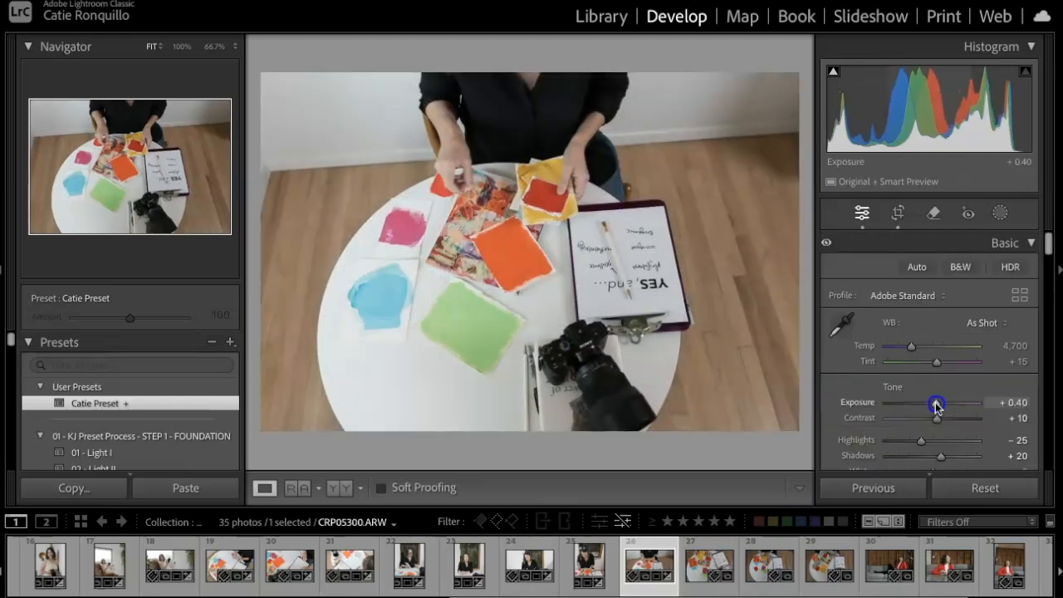
Apply the saved user preset to the twenty-seventh photo, CRP05303.ARW, and set its Exposure to +0.55
key(Right)
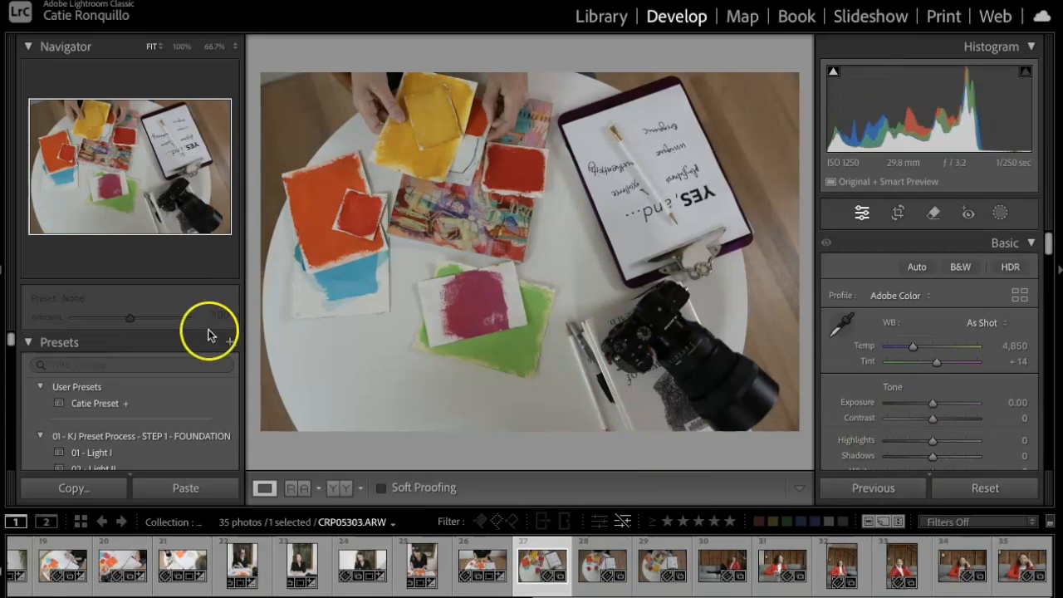
click(107, 405)
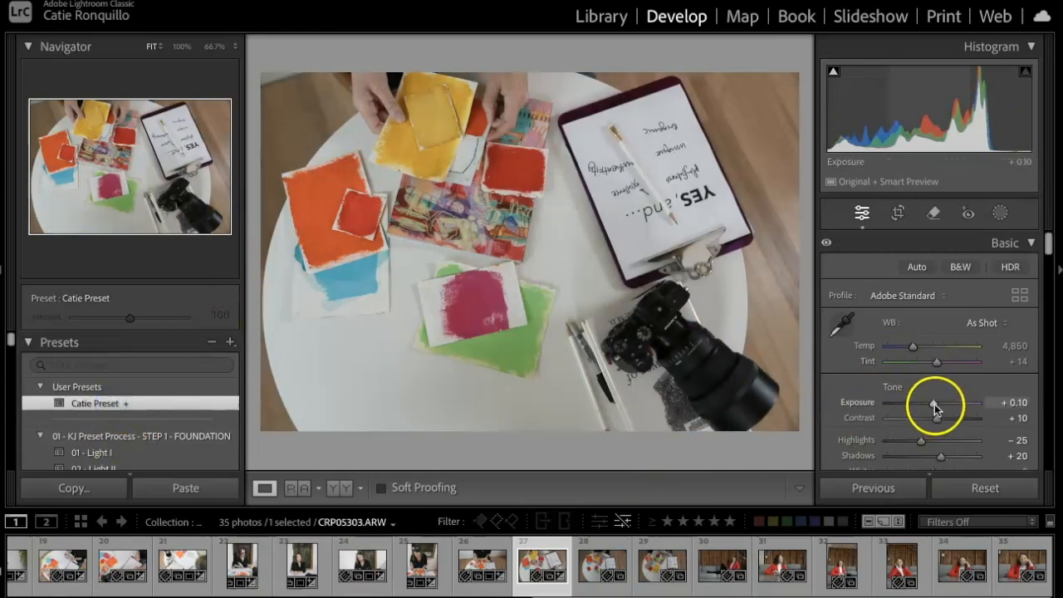
drag(935, 405, 937, 405)
Copy the twenty-seventh photo's settings to the next two photos, CRP05307.ARW and CRP05309.ARW, and crop both slightly tighter
key(super+c)
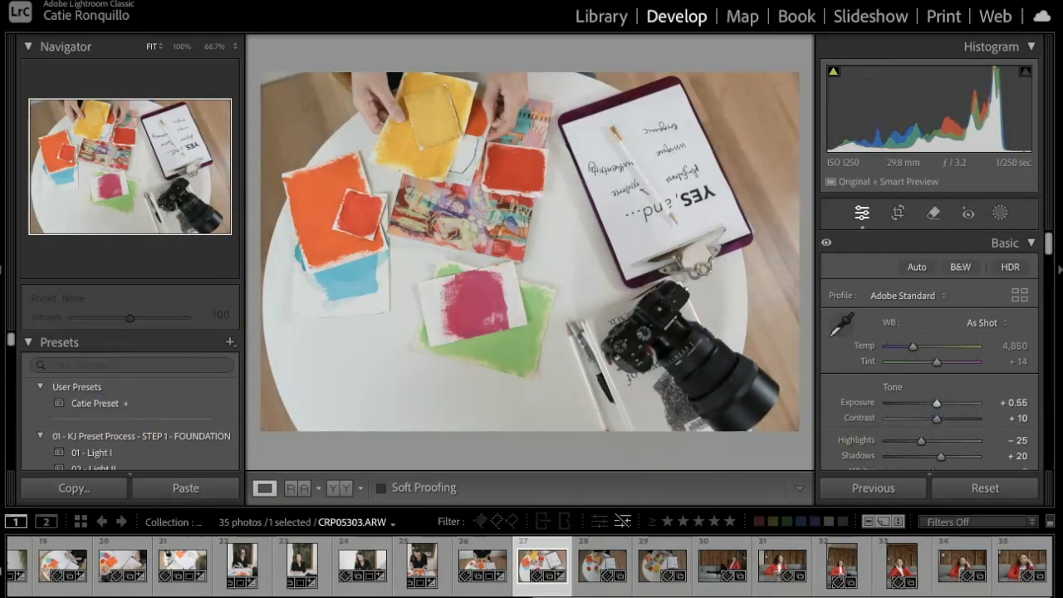
key(Right)
key(super+v)
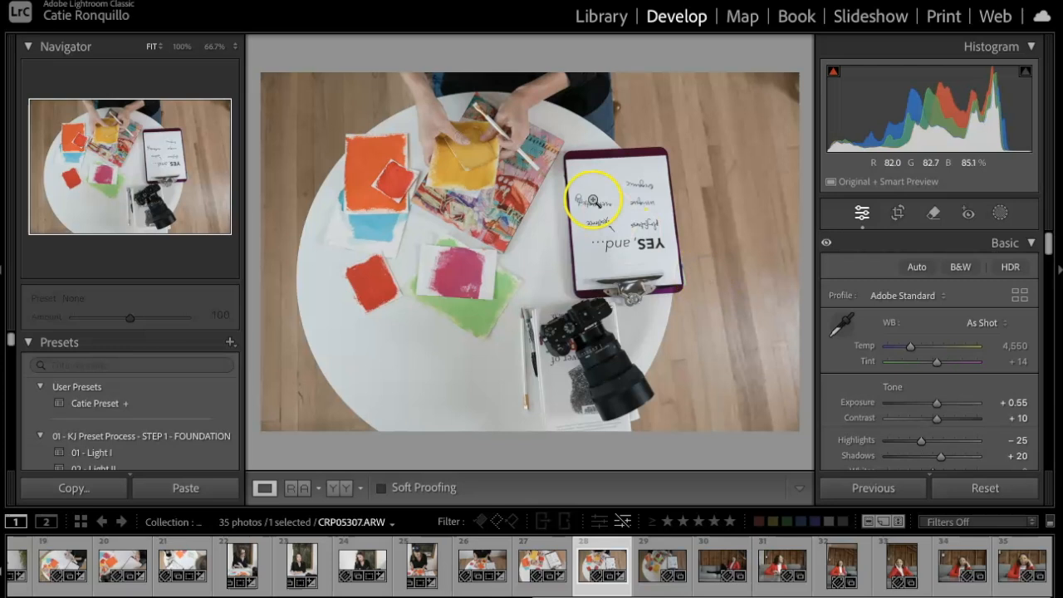
key(r)
drag(787, 76, 780, 84)
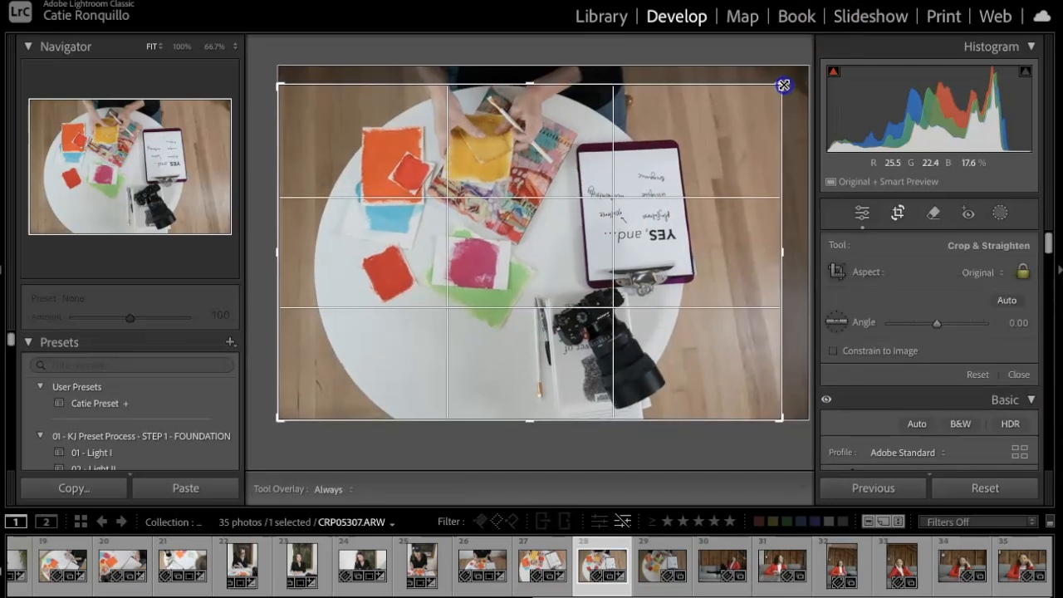
drag(730, 141, 729, 153)
key(Right)
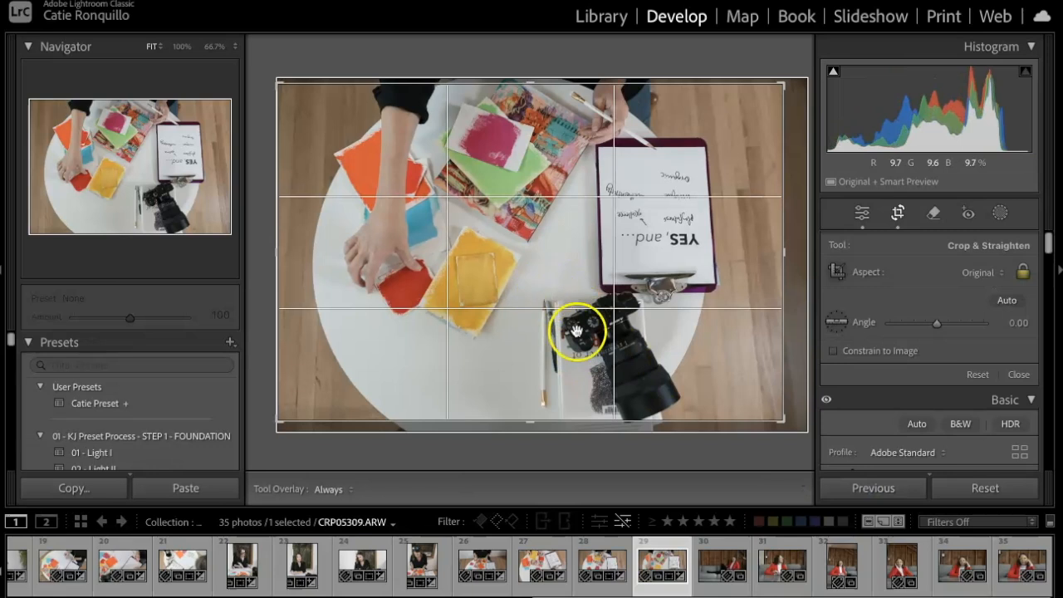
Apply the saved user preset to the thirtieth photo, CRP05334.ARW, and set Exposure to +0.50, Highlights to -49 and Shadows to +26
key(Right)
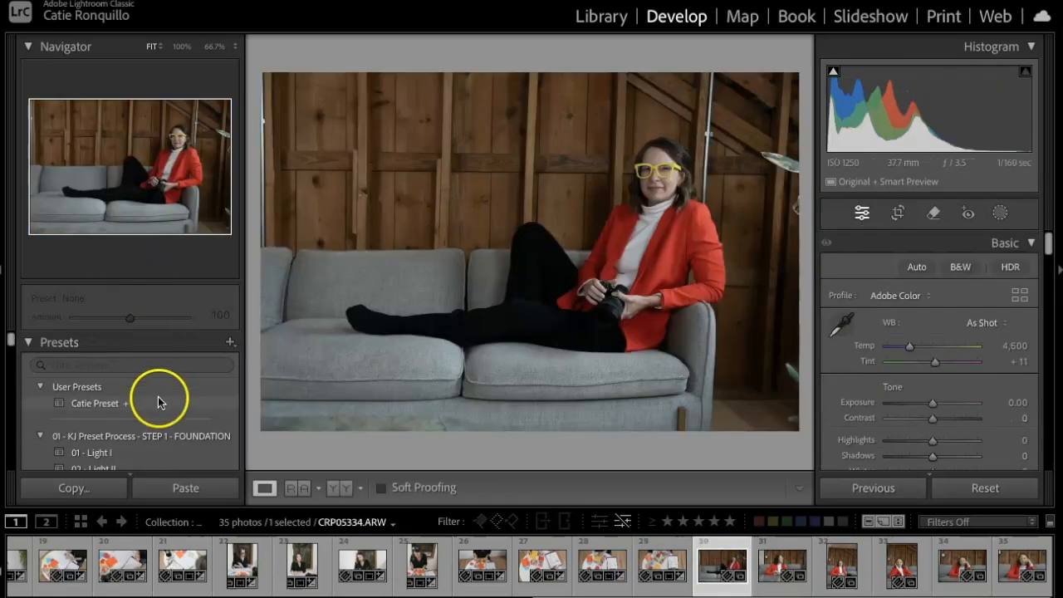
click(160, 402)
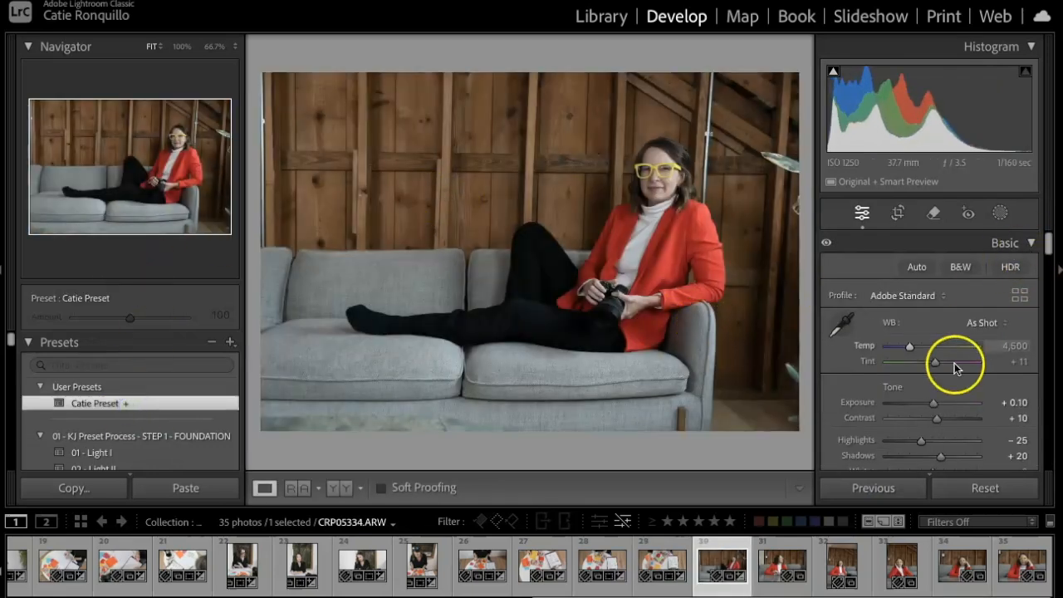
drag(933, 404, 938, 403)
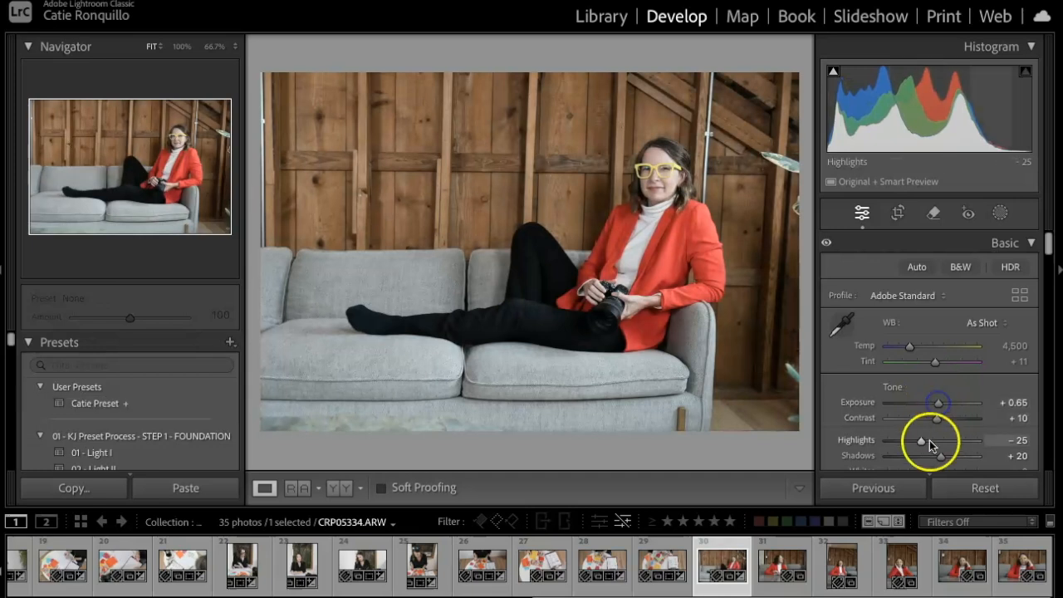
drag(923, 444, 916, 444)
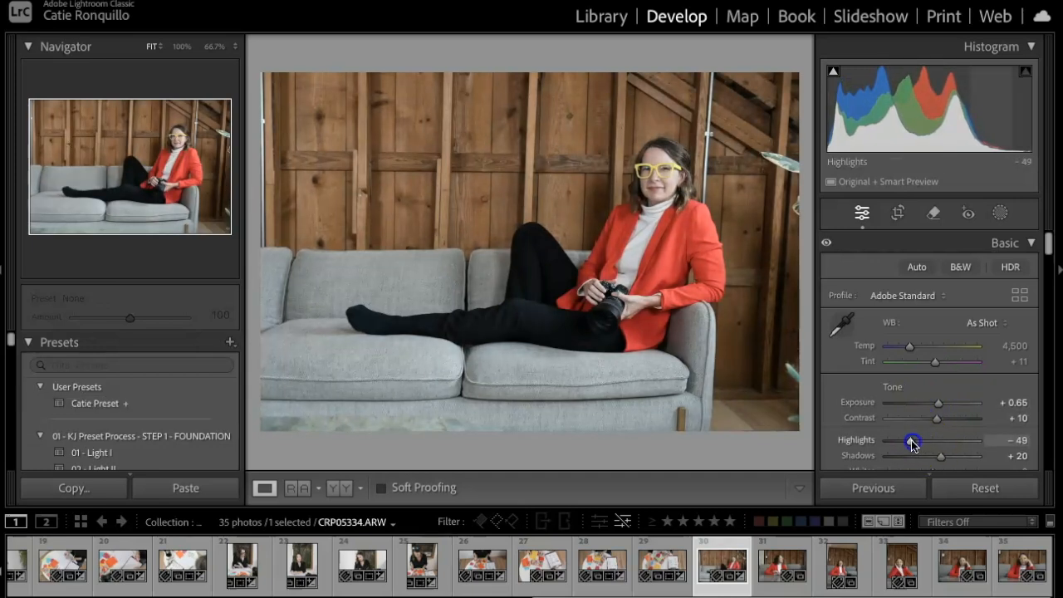
drag(936, 404, 933, 403)
drag(942, 456, 944, 459)
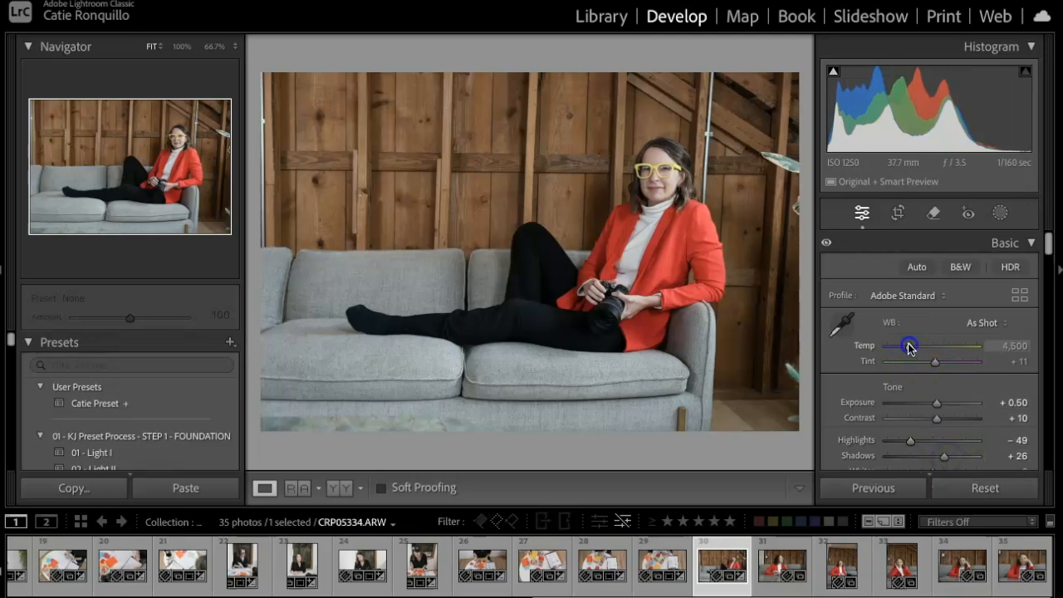
Copy the thirtieth photo's settings to the thirty-first photo, CRP05341.ARW, and set Exposure to +0.25, Highlights to -57 and Shadows to +28
scroll(915, 463, down, 5)
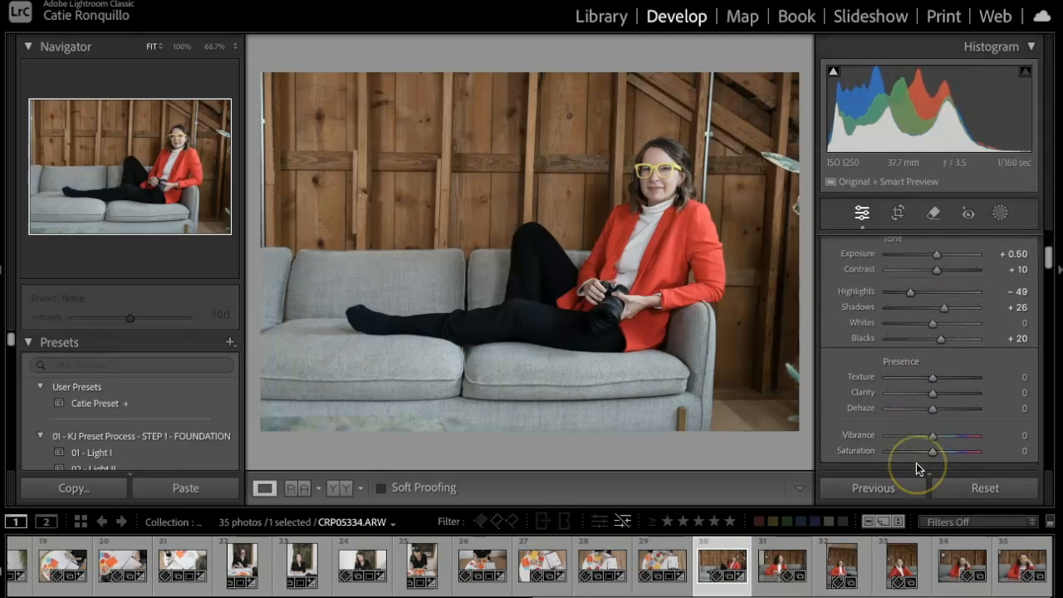
key(Right)
click(880, 492)
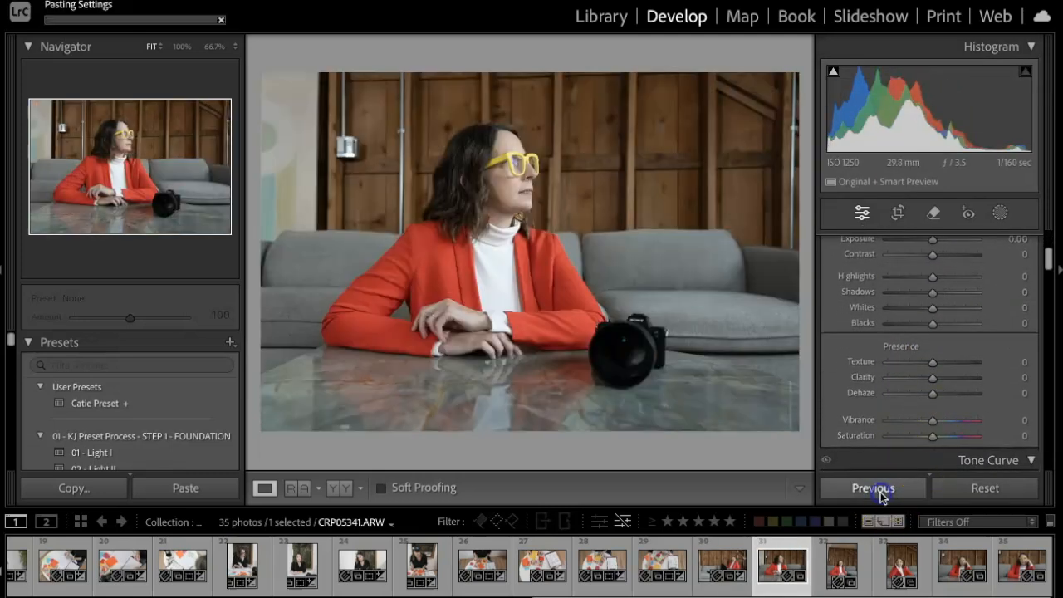
scroll(968, 317, up, 1)
scroll(969, 318, up, 3)
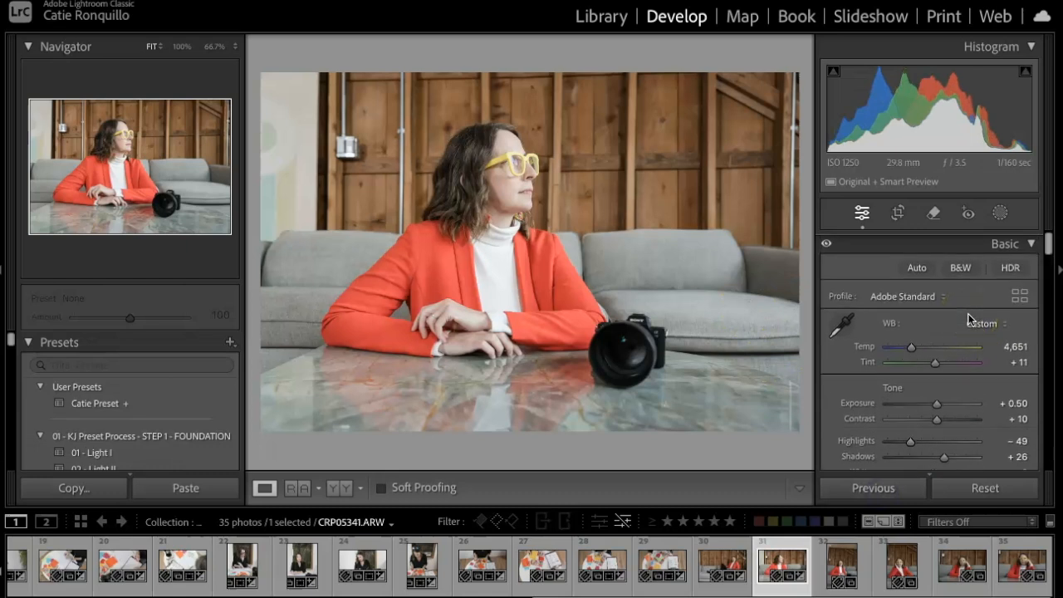
drag(939, 403, 933, 403)
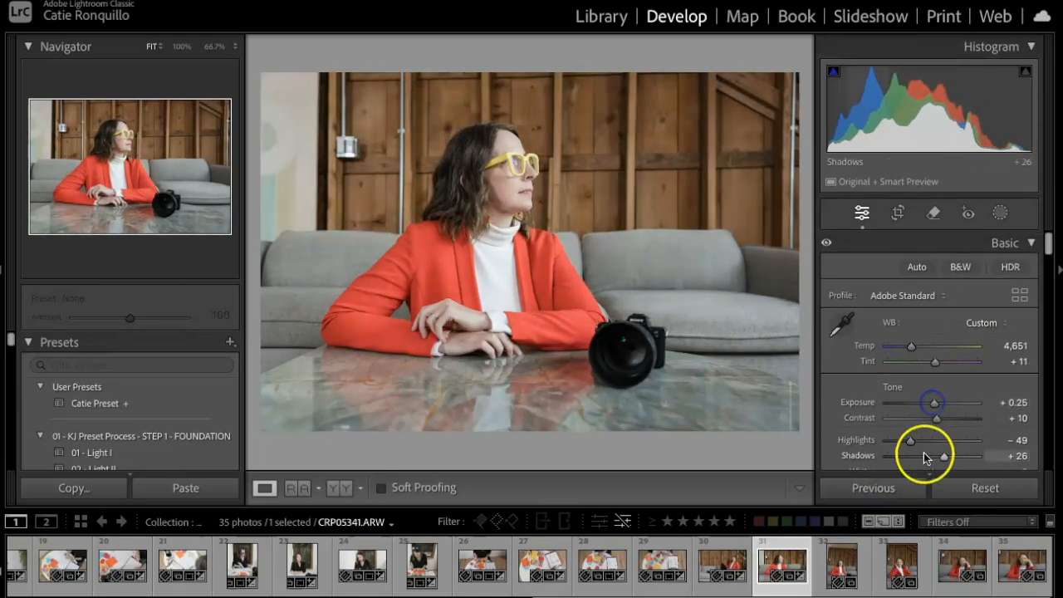
scroll(911, 439, down, 1)
drag(910, 400, 957, 432)
scroll(951, 398, down, 1)
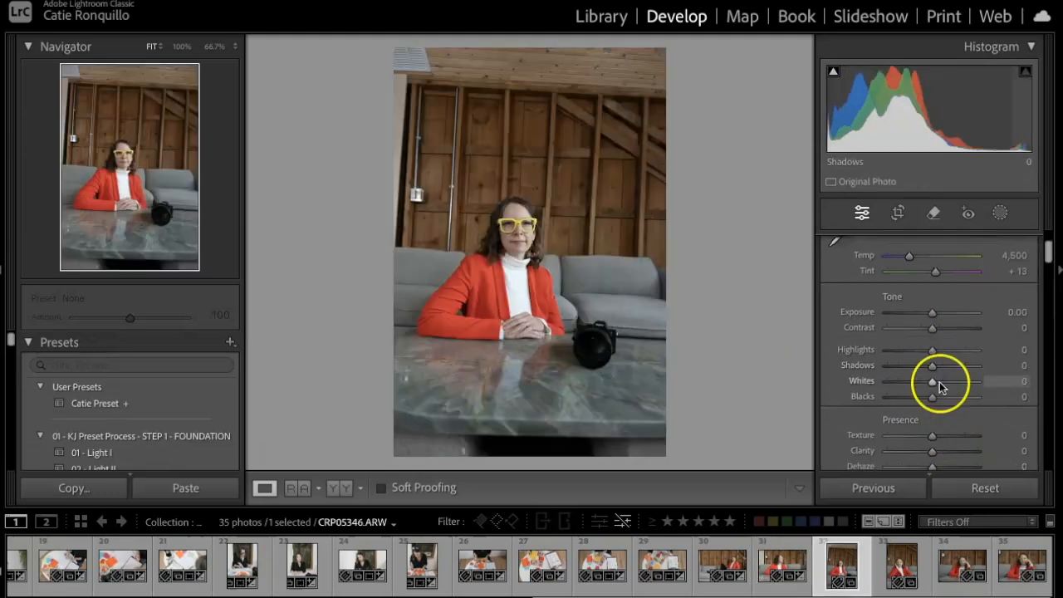
Copy the thirty-first photo's settings to the thirty-second photo, CRP05346.ARW, and raise its Exposure to +0.65
click(885, 494)
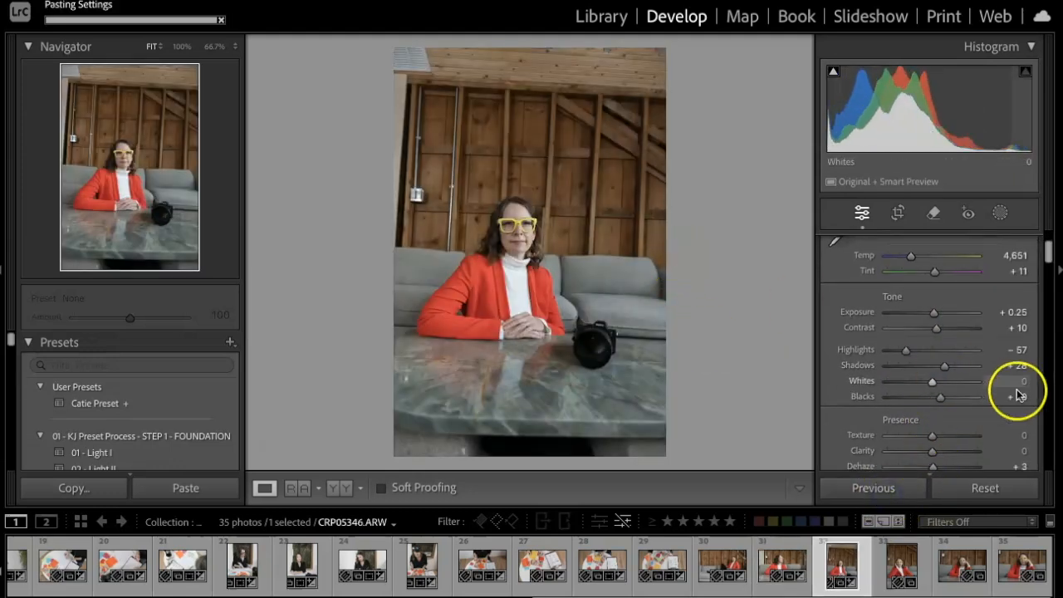
click(936, 314)
drag(936, 314, 939, 314)
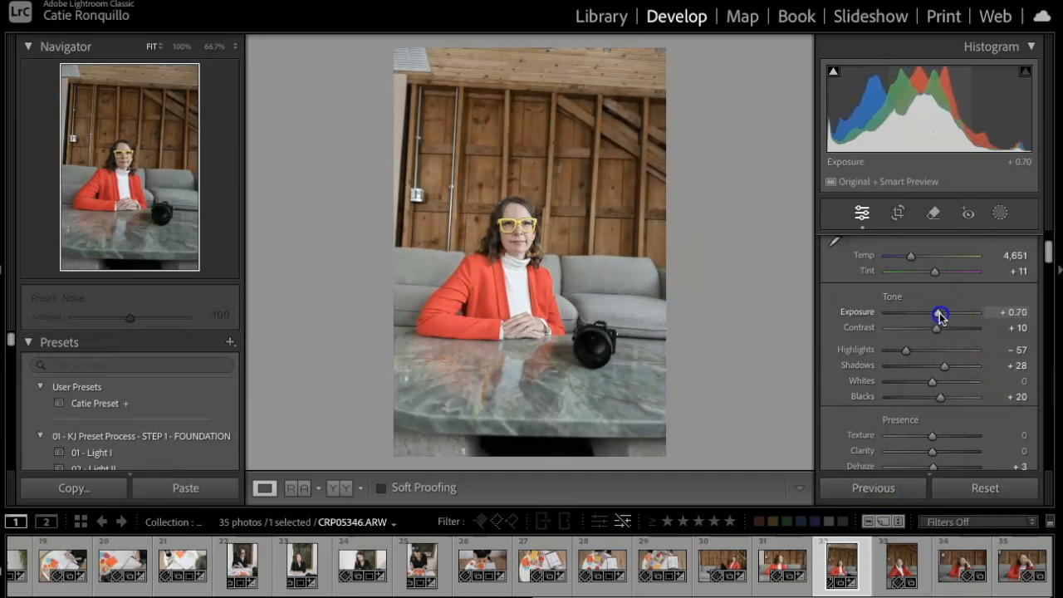
Straighten the thirty-second photo to an angle of -2.86 and crop it tighter to cut off the ceiling and the area below the tabletop
key(r)
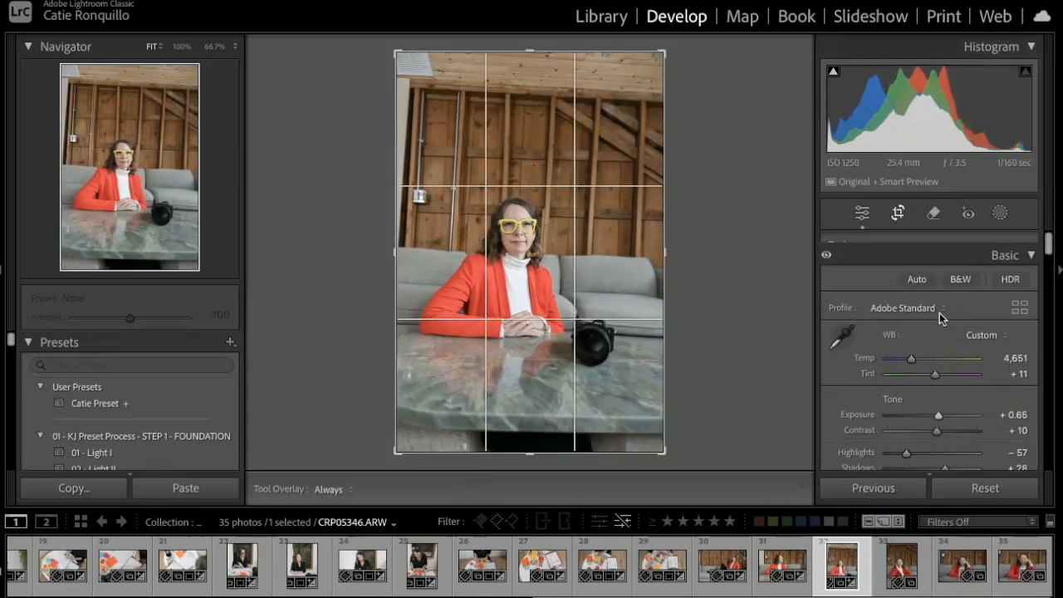
click(748, 327)
drag(747, 327, 742, 310)
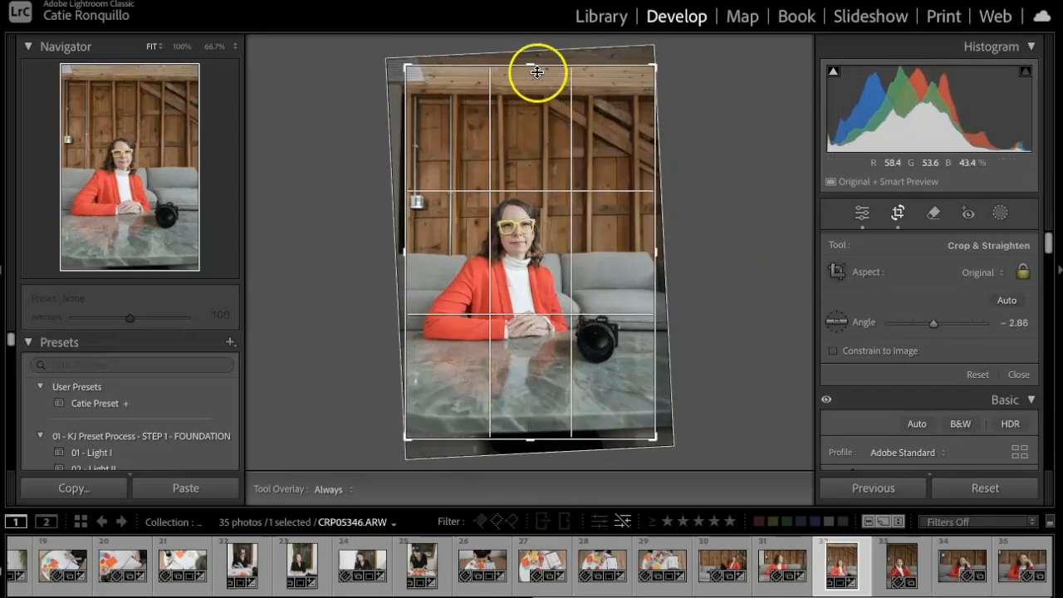
drag(532, 68, 531, 80)
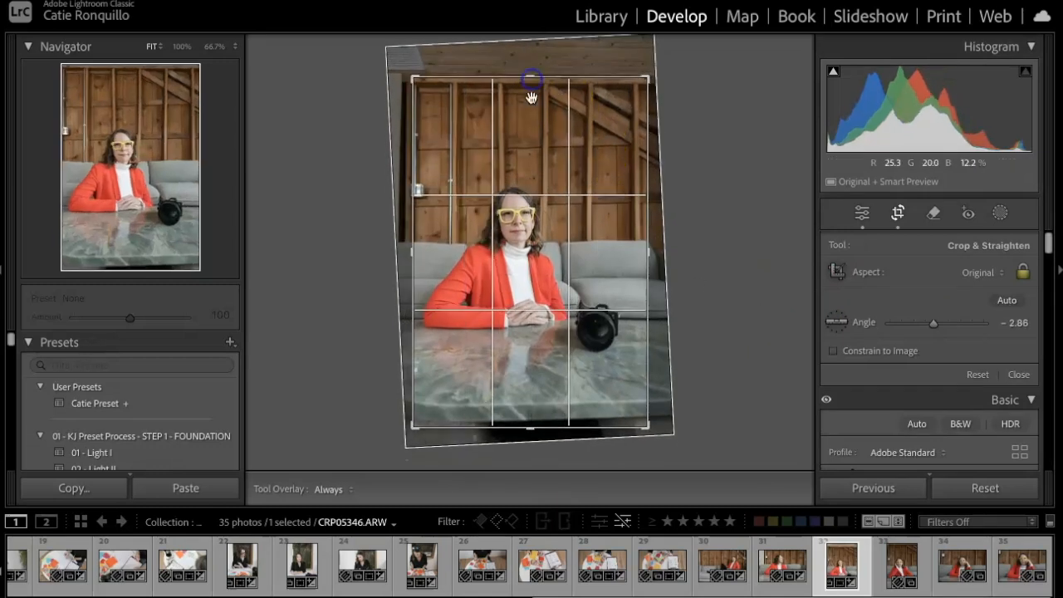
drag(520, 158, 531, 157)
drag(532, 427, 532, 417)
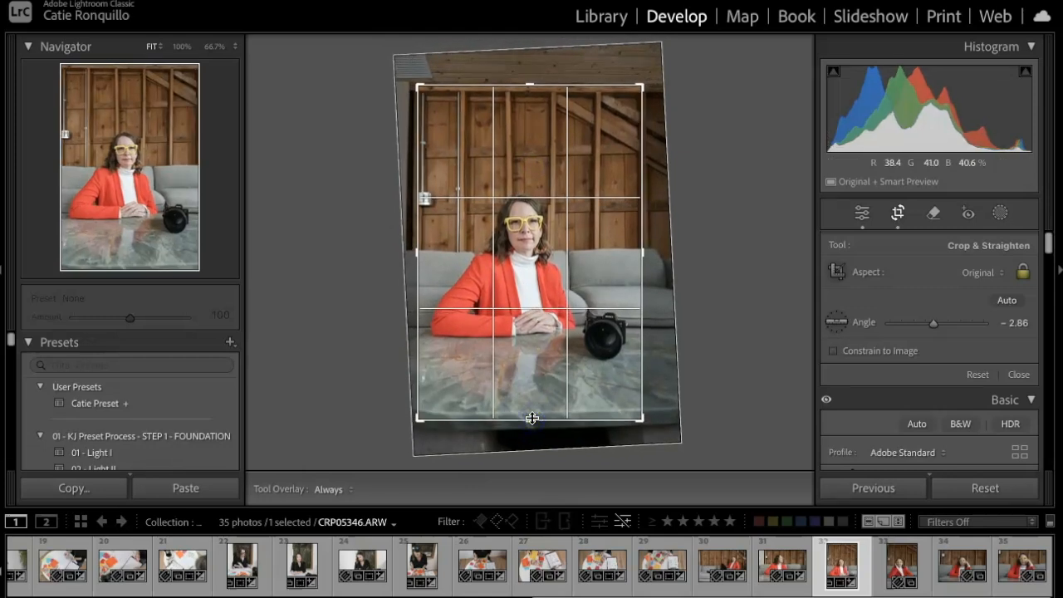
key(Return)
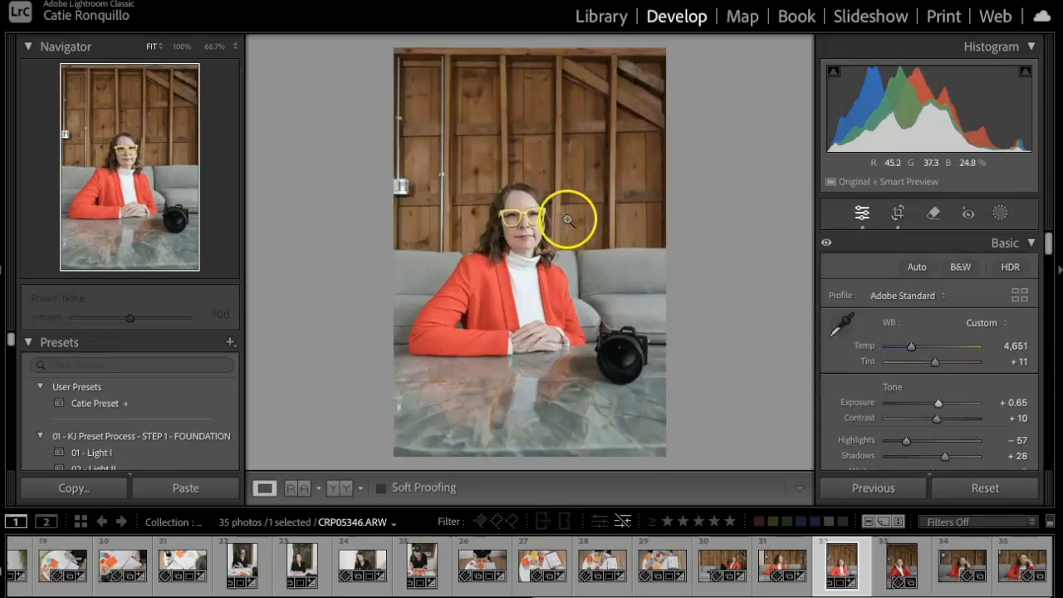
Apply the saved user preset to the thirty-third photo, CRP05350.ARW, and set Temp to 4,537, Exposure to +0.25, Highlights to -44 and Shadows to +23
key(Right)
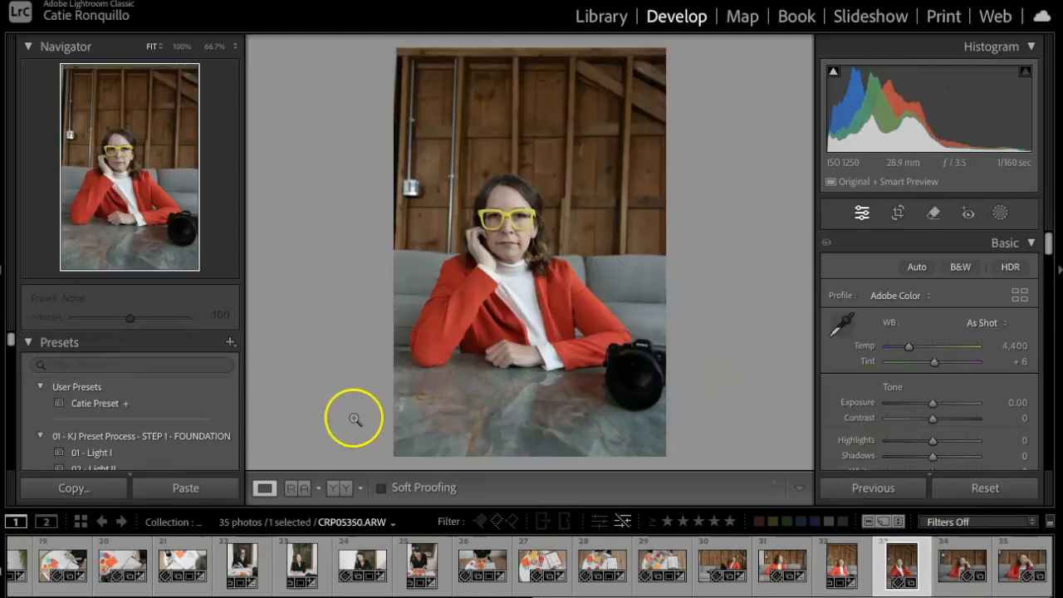
click(107, 403)
drag(934, 398, 936, 402)
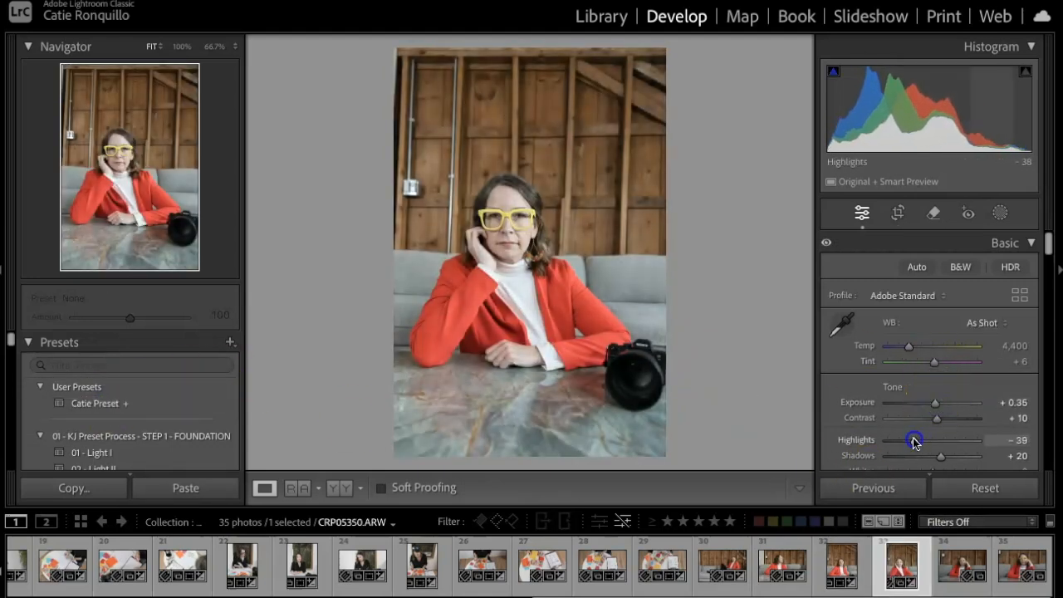
drag(906, 346, 907, 346)
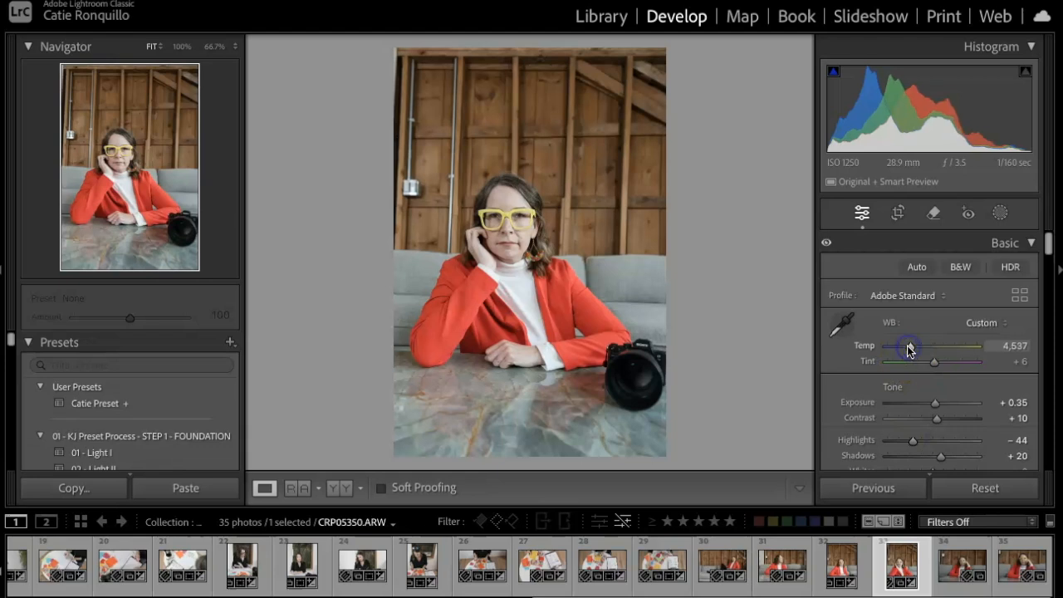
drag(937, 403, 938, 405)
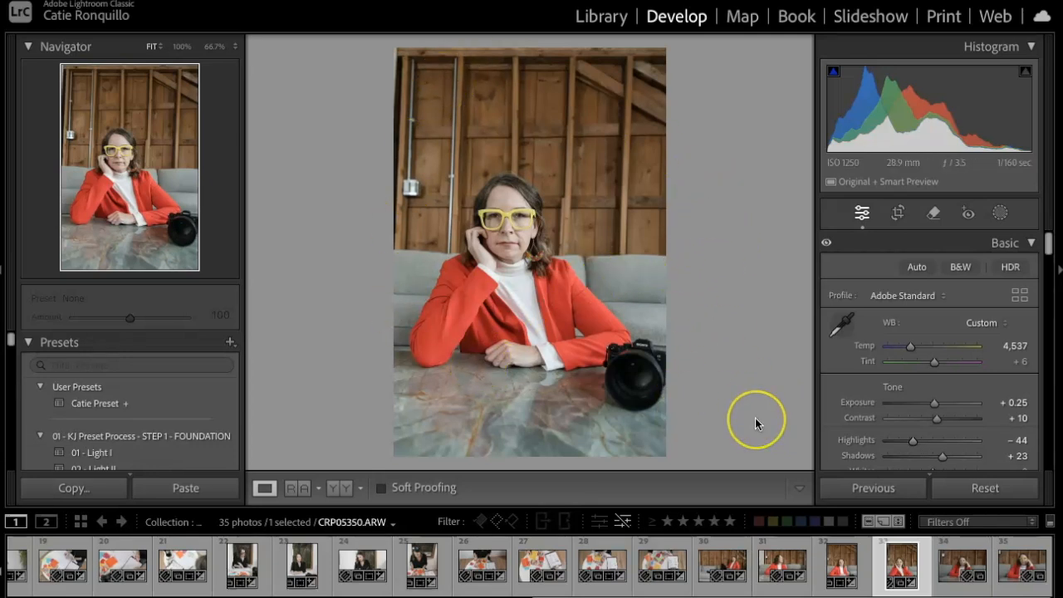
Copy the thirty-third photo's settings to CRP05356.ARW, crop it tighter at an angle of -1.38, and set Exposure to +0.15 and Shadows to +33
click(946, 574)
click(836, 487)
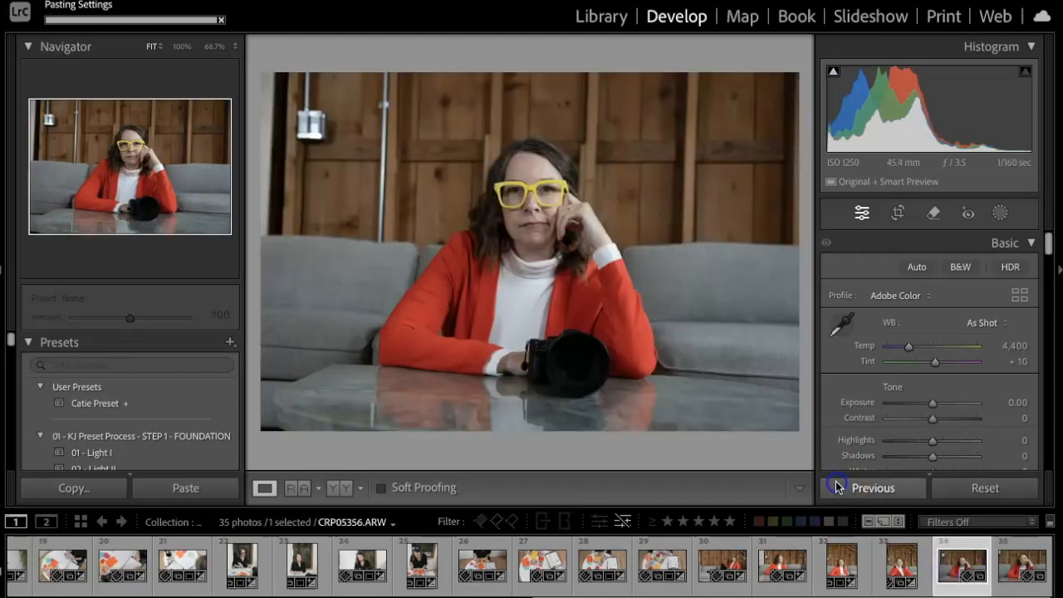
key(r)
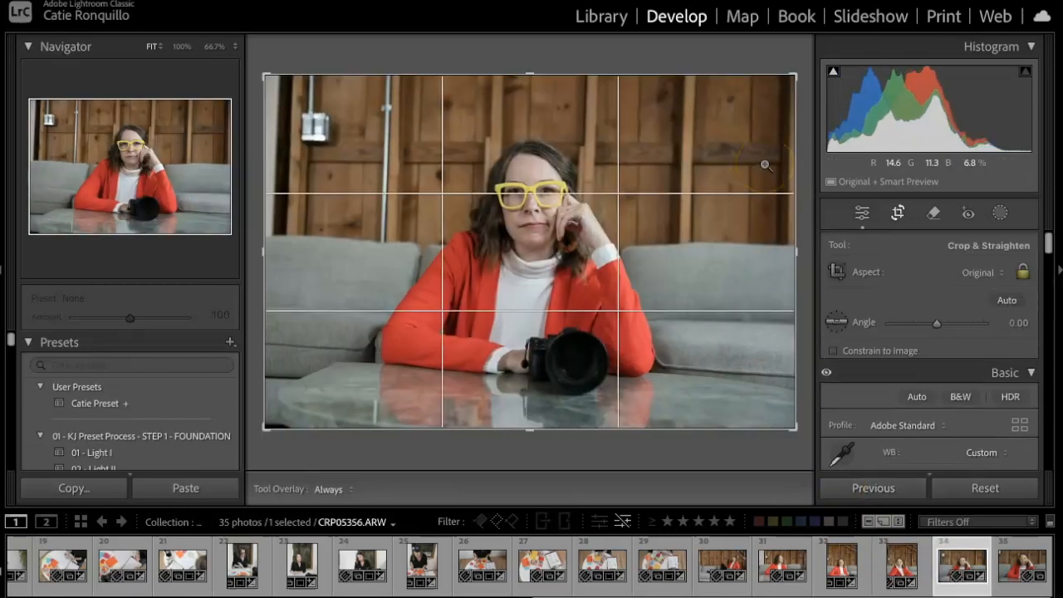
drag(267, 76, 283, 80)
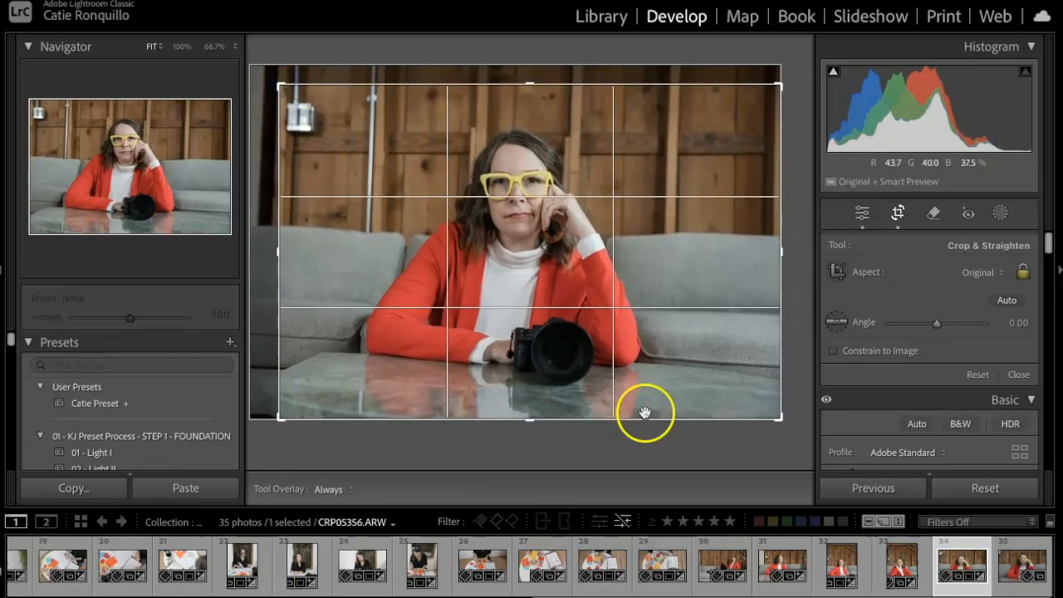
drag(754, 443, 759, 434)
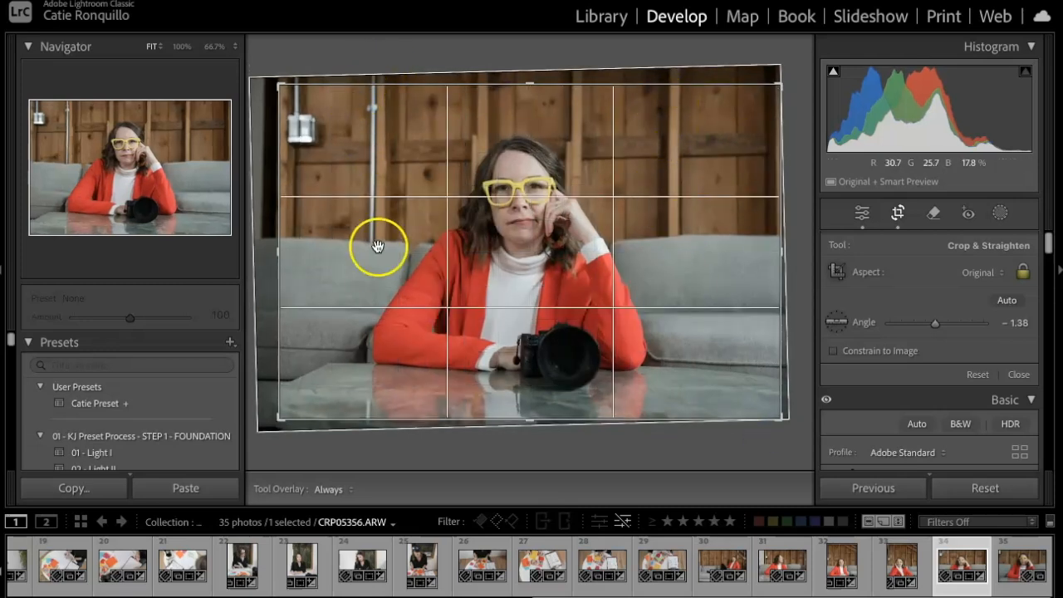
double_click(377, 274)
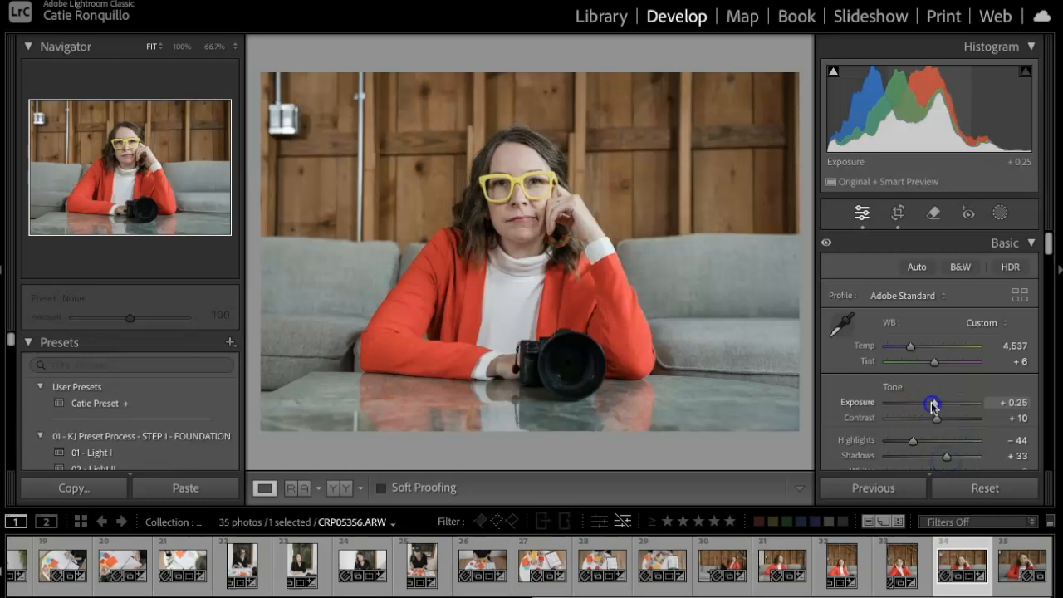
drag(933, 405, 931, 405)
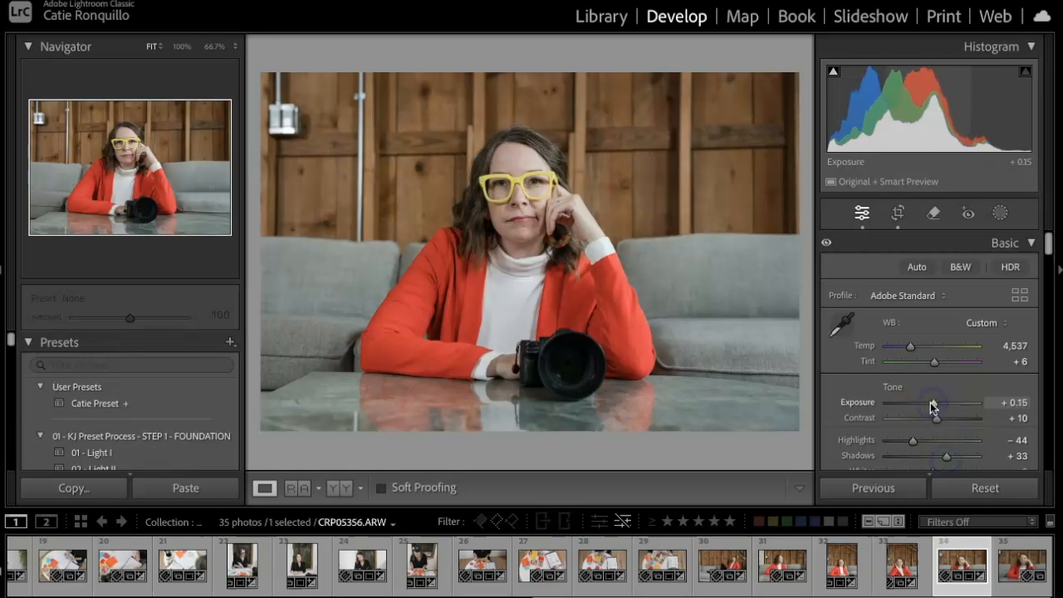
Copy the thirty-fourth photo's settings to the last photo, CRP05357.ARW, then straighten it and crop it slightly tighter
click(1019, 565)
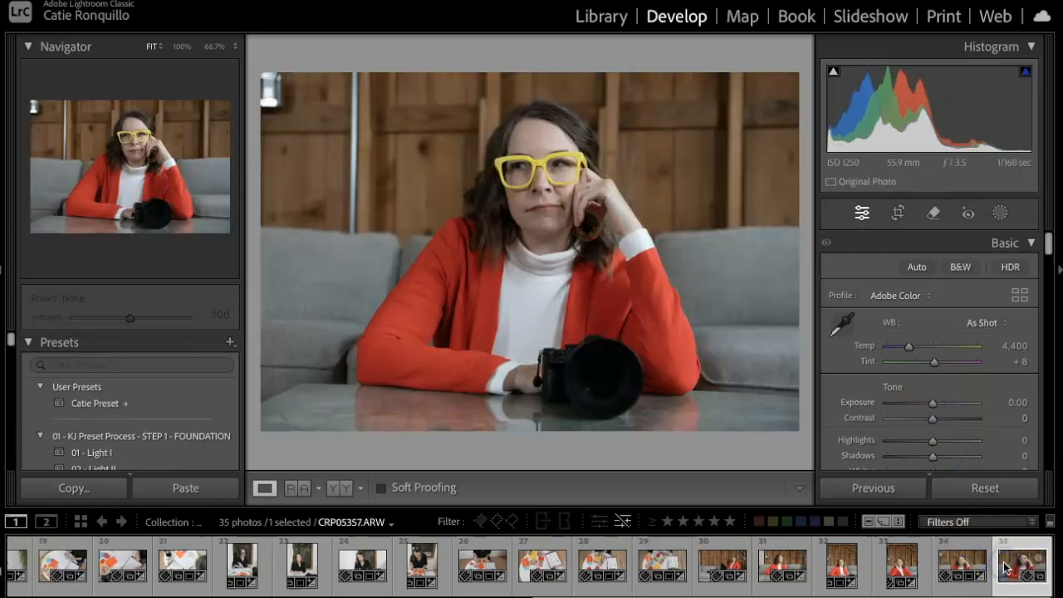
click(835, 495)
key(r)
mouse_move(795, 457)
mouse_down()
mouse_move(799, 448)
mouse_move(795, 456)
mouse_up()
mouse_move(281, 85)
mouse_down()
mouse_move(268, 88)
mouse_move(278, 84)
mouse_up()
double_click(662, 415)
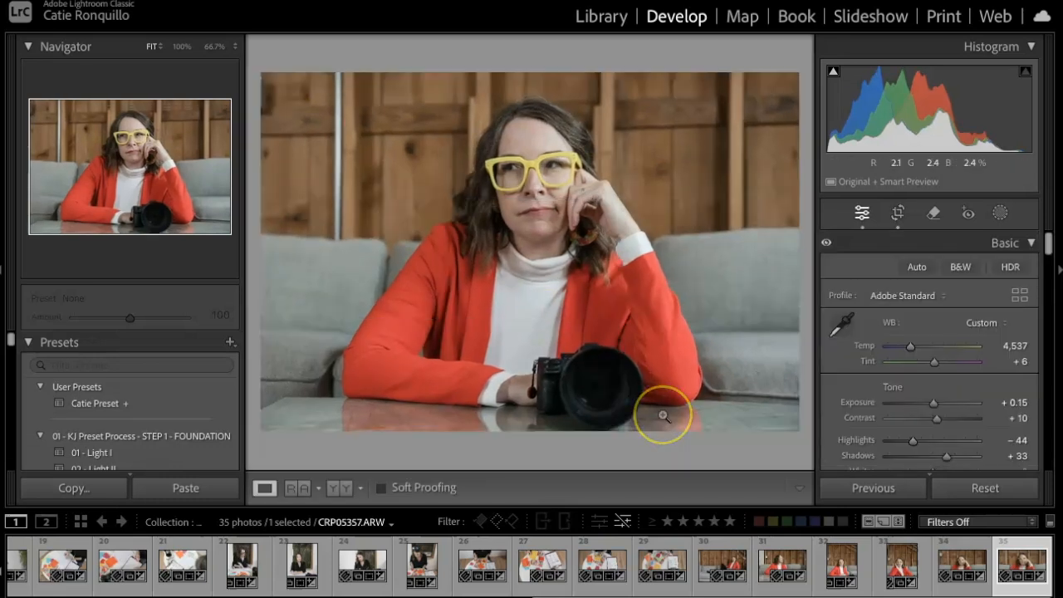
Review all 35 edited photos in the Library grid to check the consistency of tone and colour across the collection
key(g)
scroll(565, 391, up, 10)
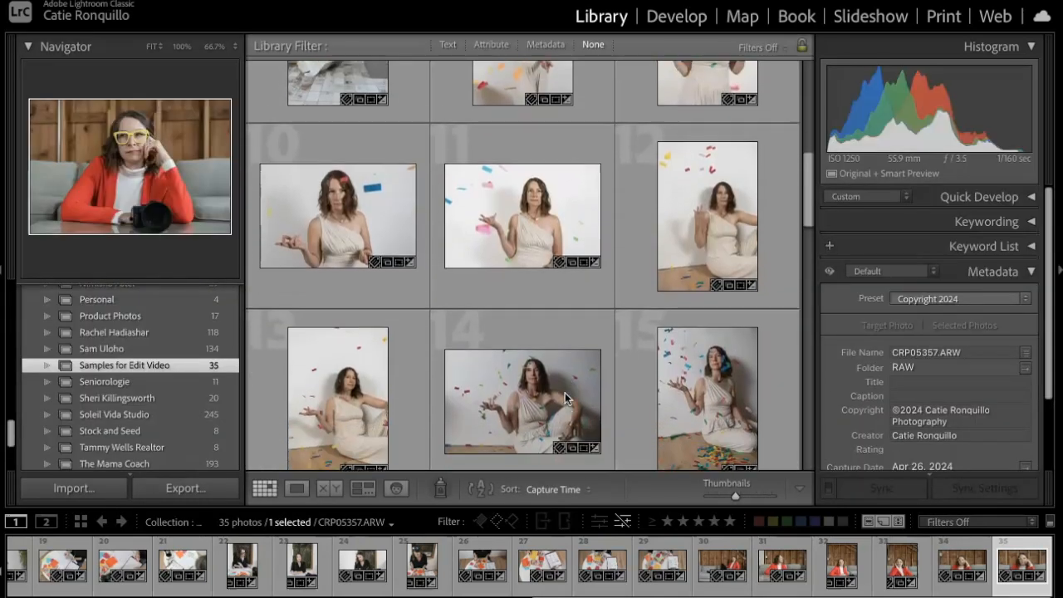
scroll(564, 399, up, 5)
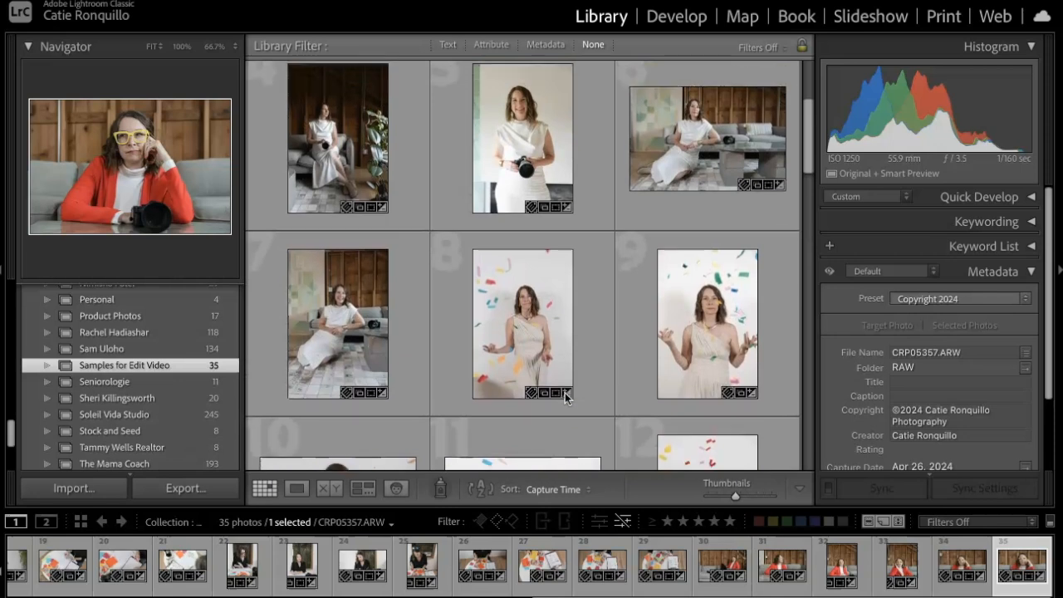
scroll(565, 399, up, 2)
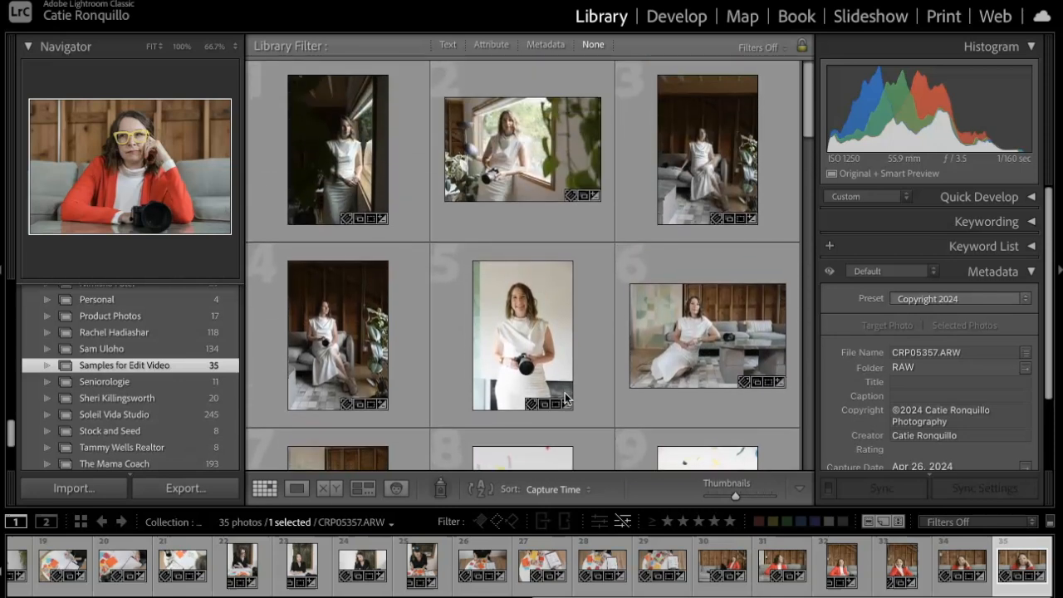
scroll(565, 395, down, 5)
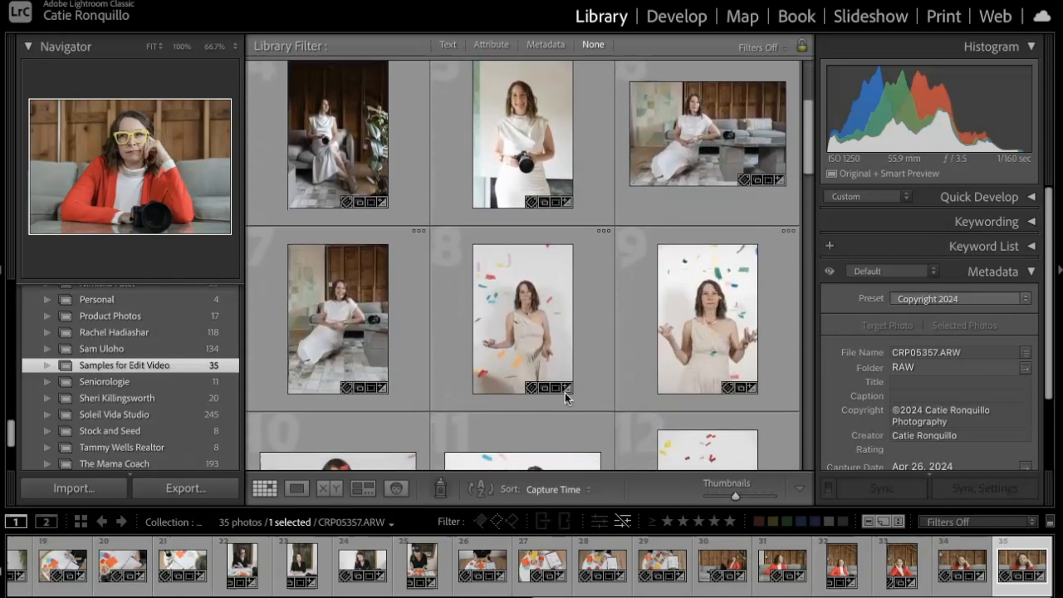
scroll(565, 398, down, 5)
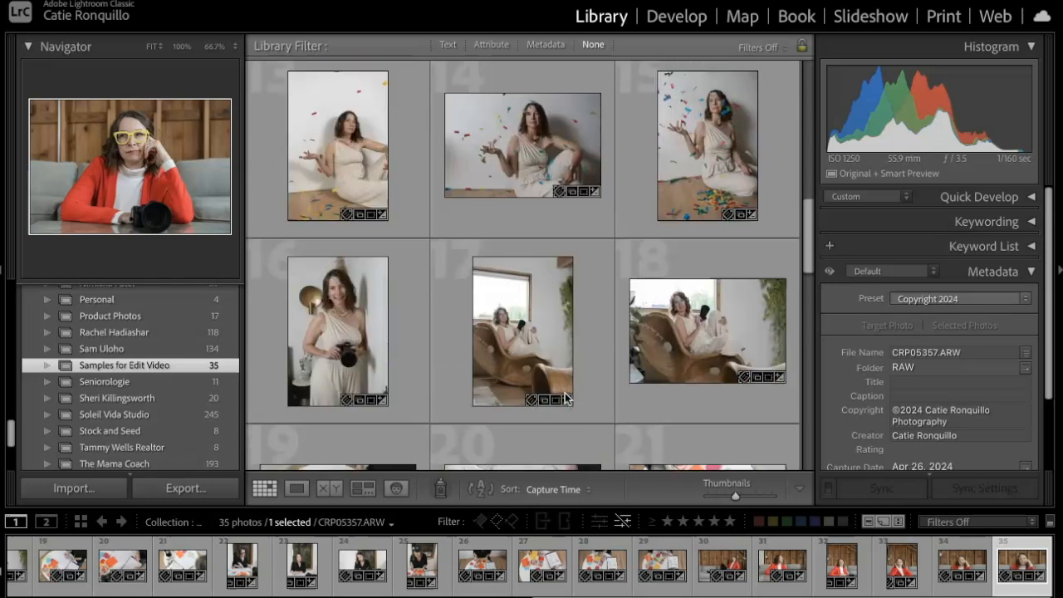
scroll(564, 397, down, 4)
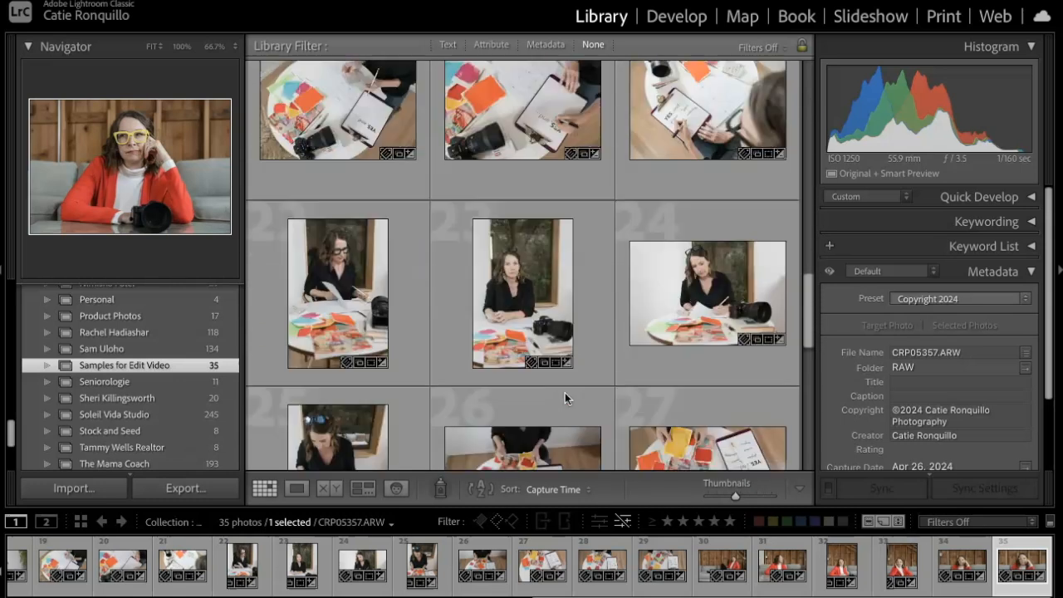
scroll(564, 397, down, 6)
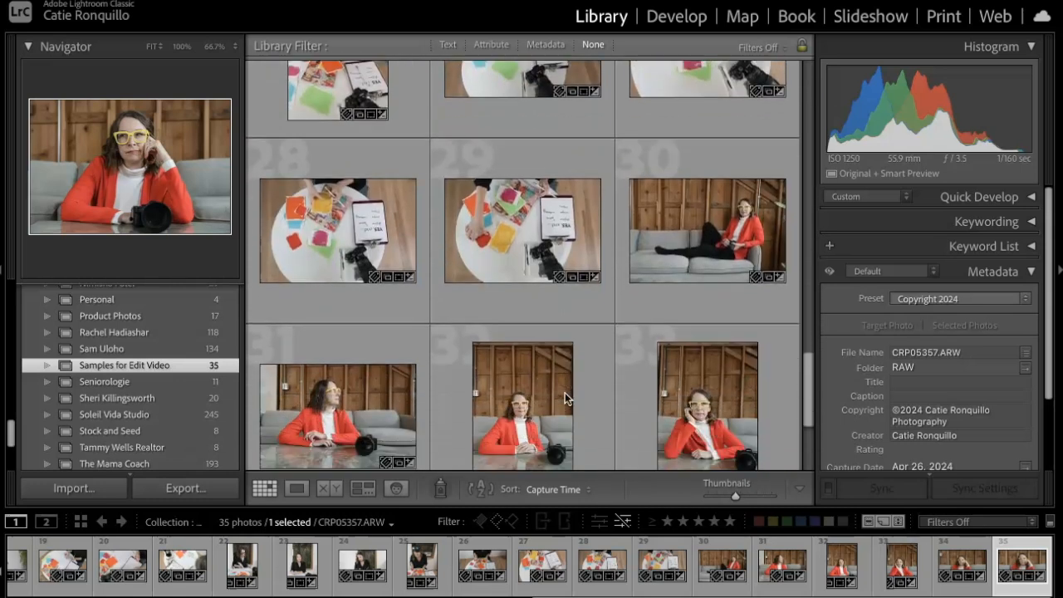
scroll(681, 351, up, 20)
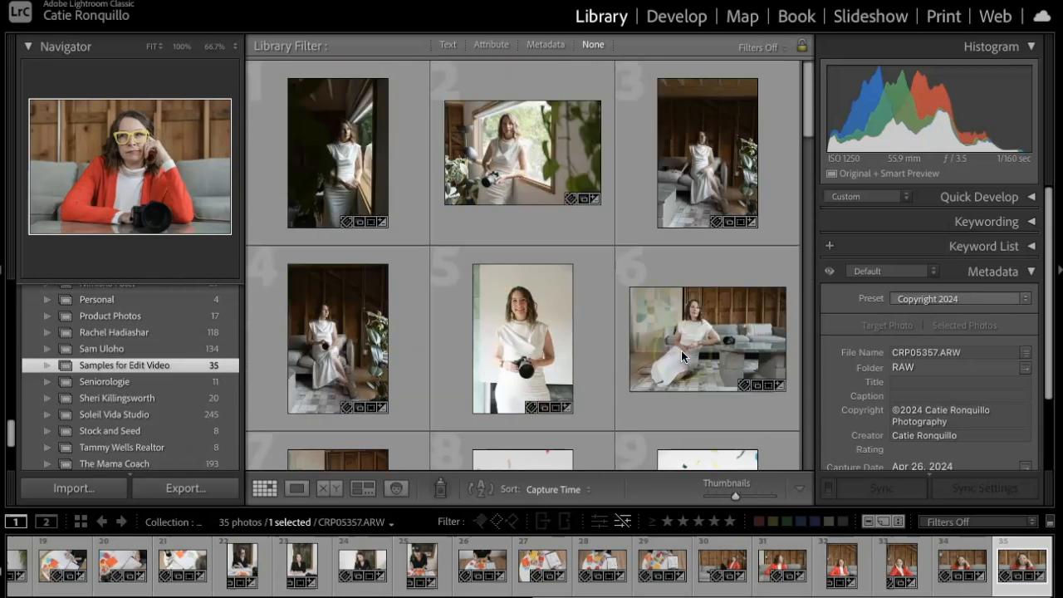
scroll(564, 356, down, 5)
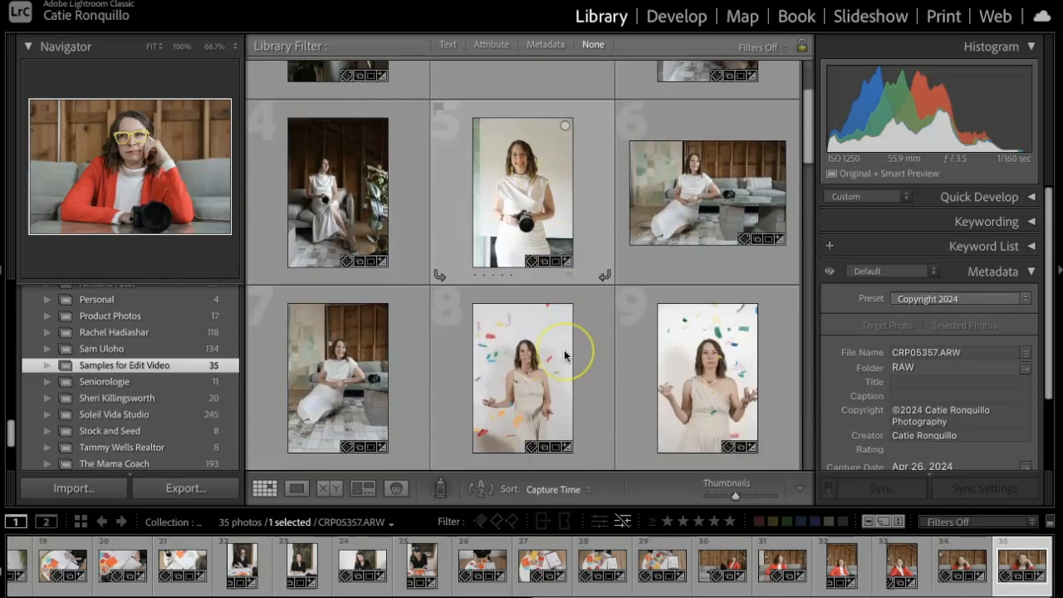
scroll(564, 355, up, 5)
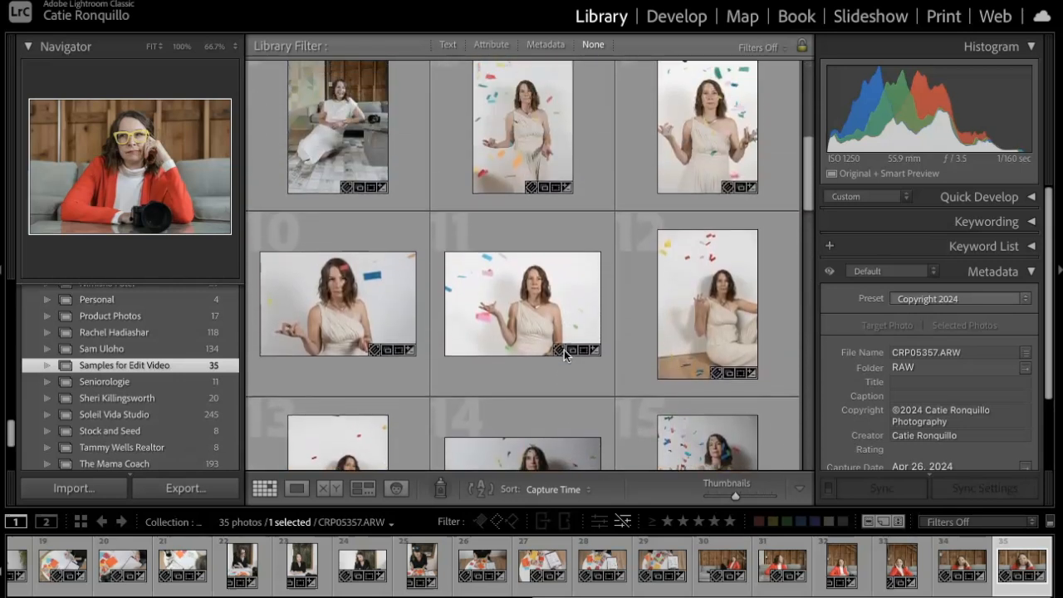
scroll(564, 351, up, 3)
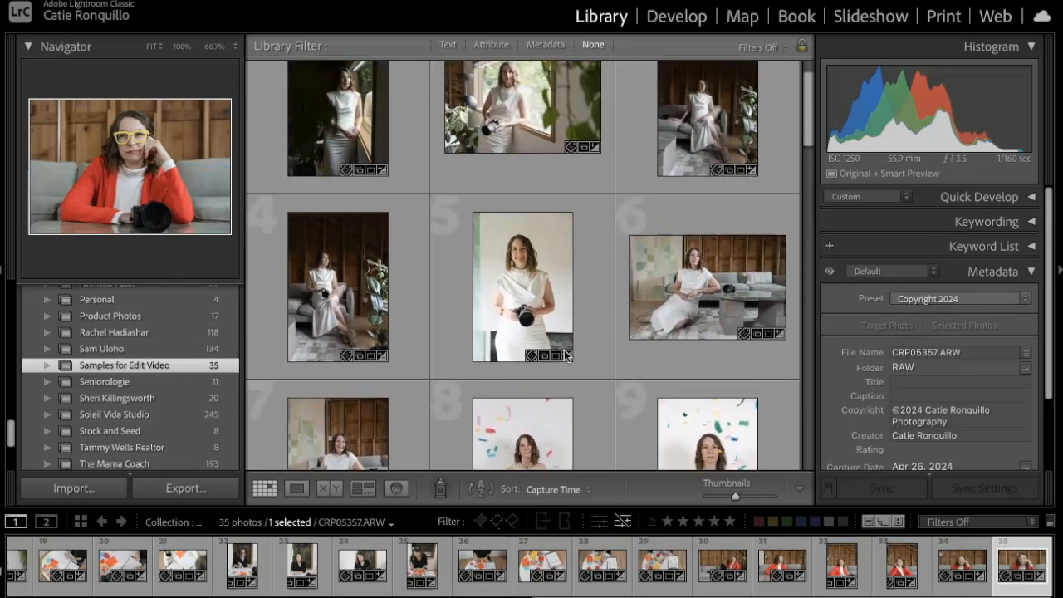
Compare the first fifteen photos in the Library grid for consistent tone between the window, white-wall and confetti portraits
scroll(564, 356, down, 3)
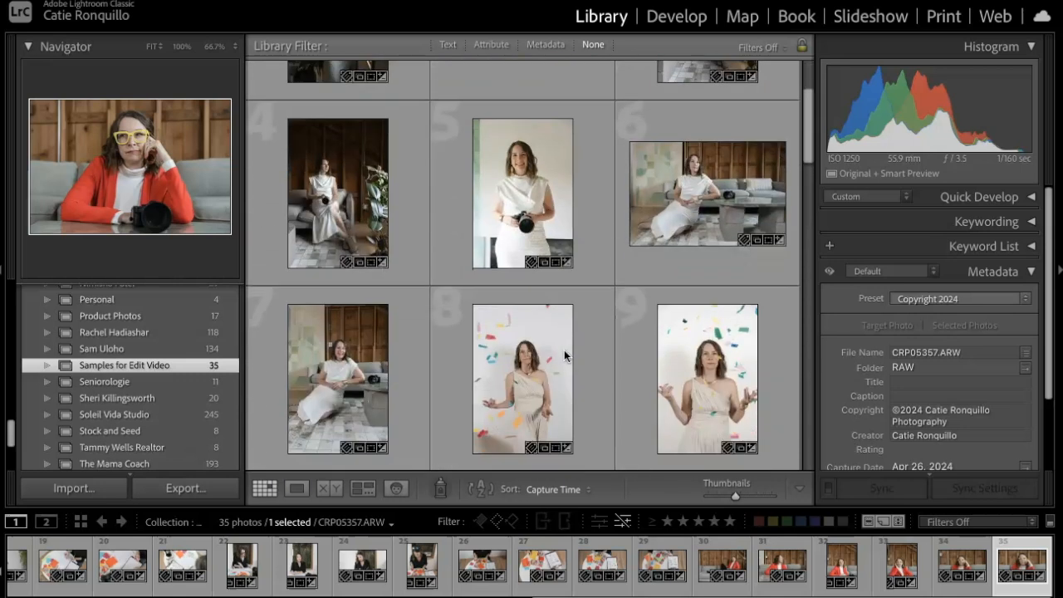
scroll(564, 356, up, 3)
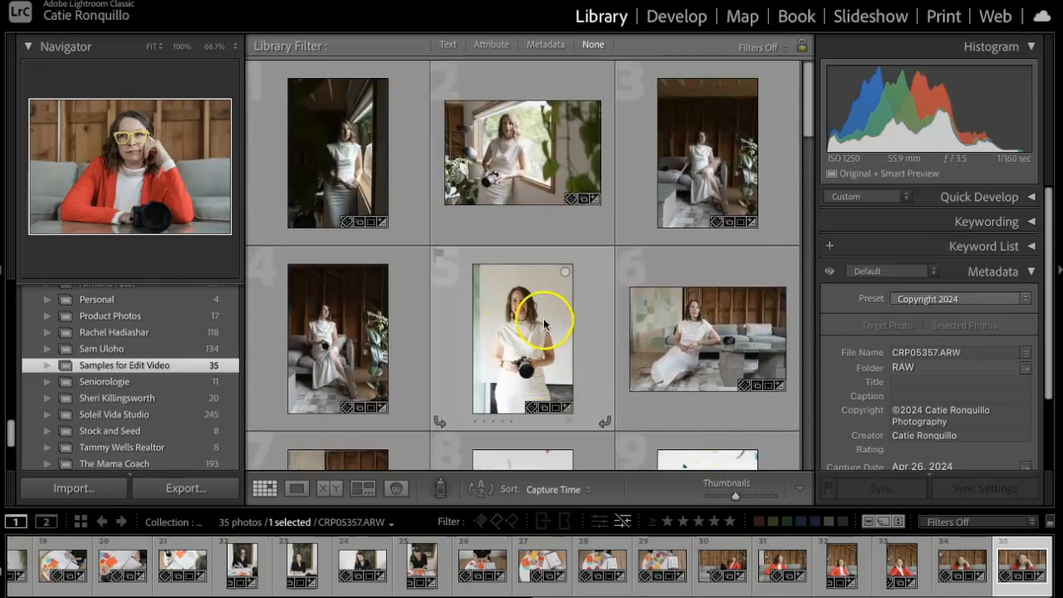
scroll(544, 319, down, 2)
scroll(556, 332, down, 4)
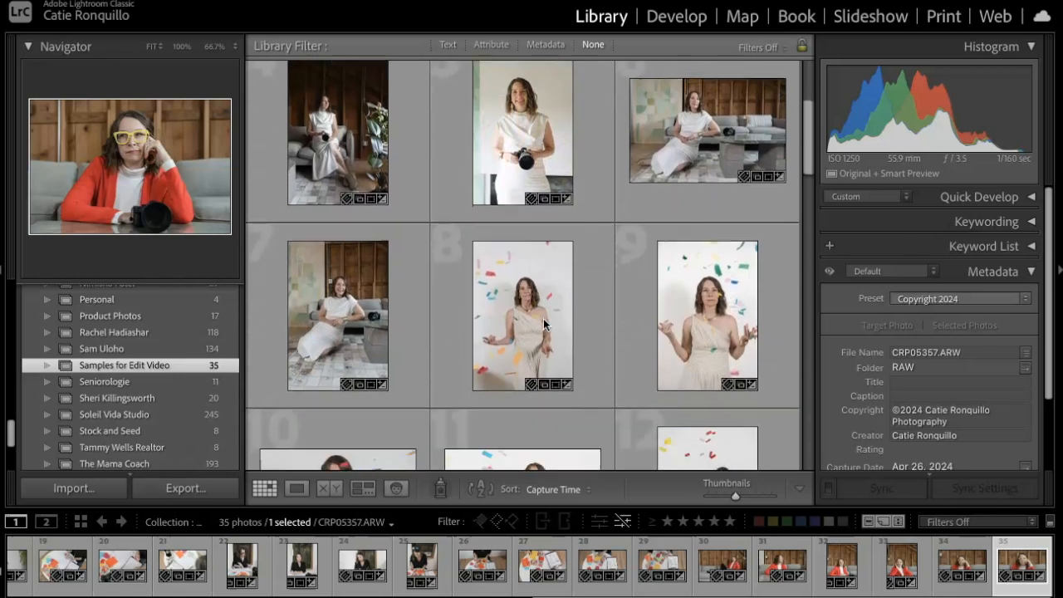
scroll(573, 366, down, 3)
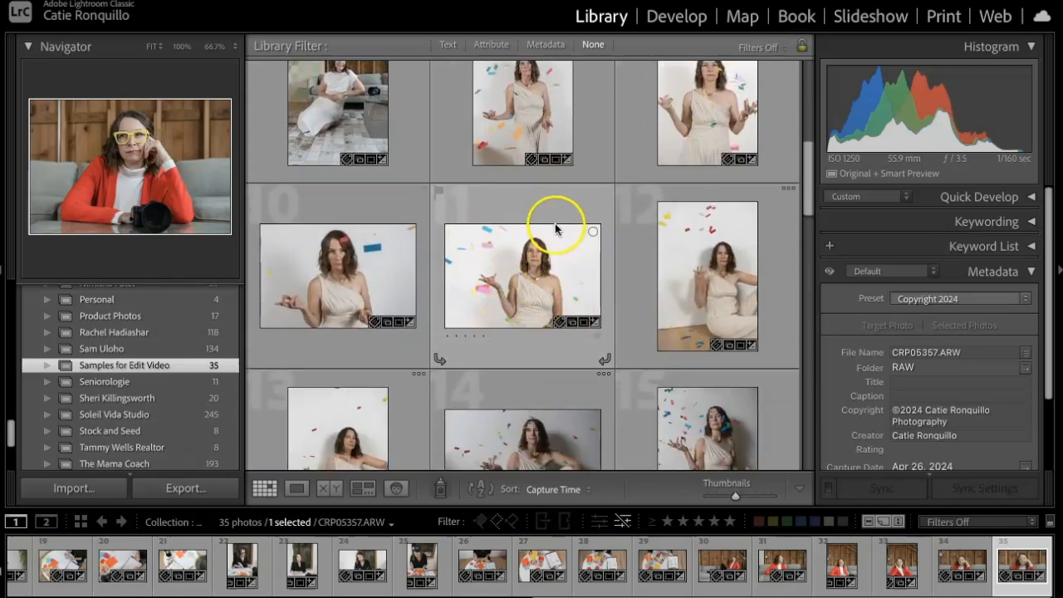
scroll(577, 352, down, 2)
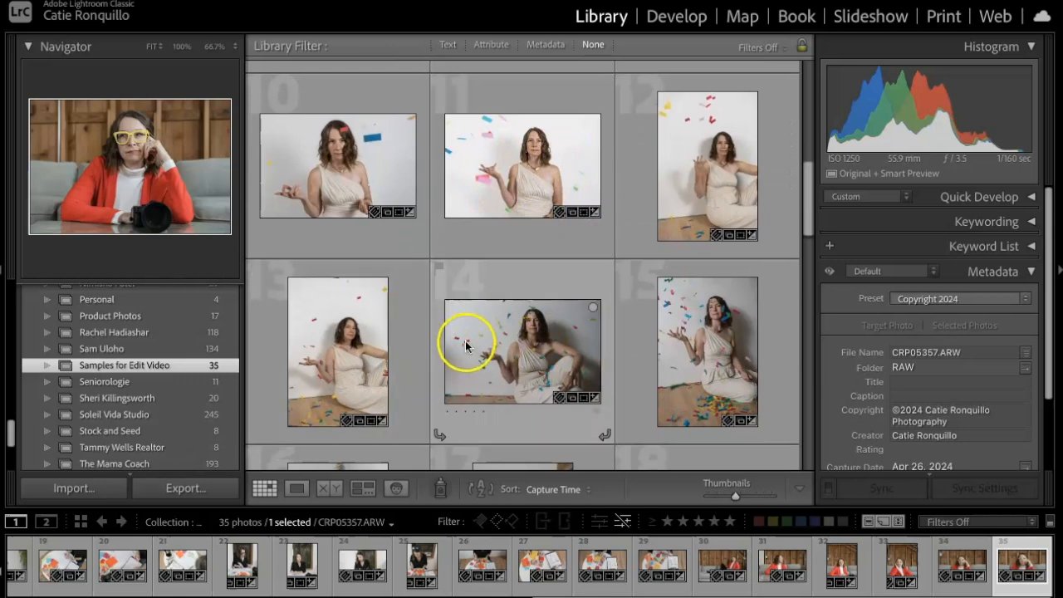
View the tenth photo, CRP05166.ARW, and the fifth photo, CRP05112.ARW, enlarged one after the other
click(330, 185)
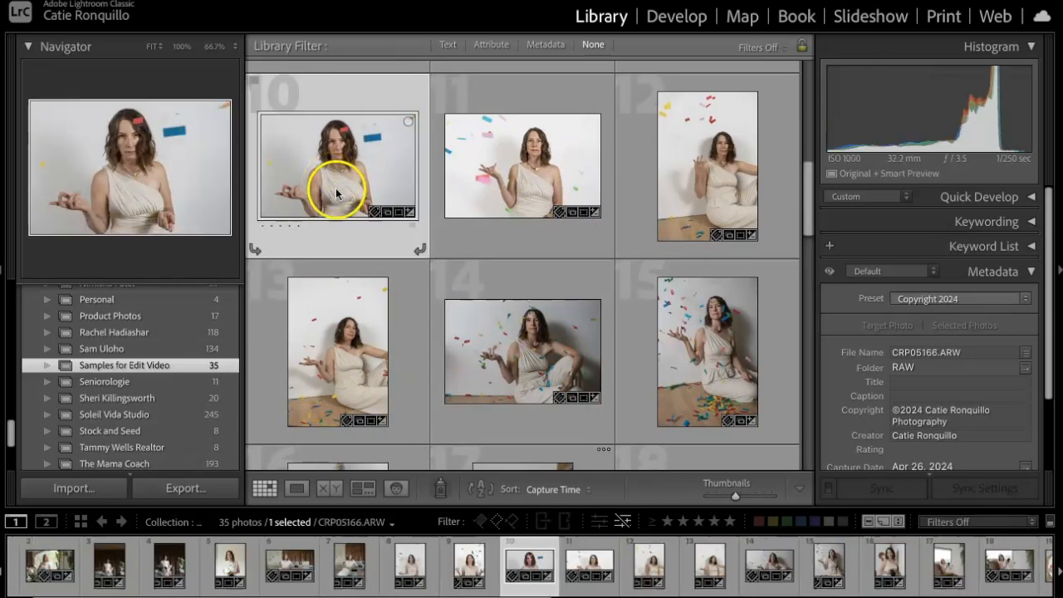
double_click(336, 193)
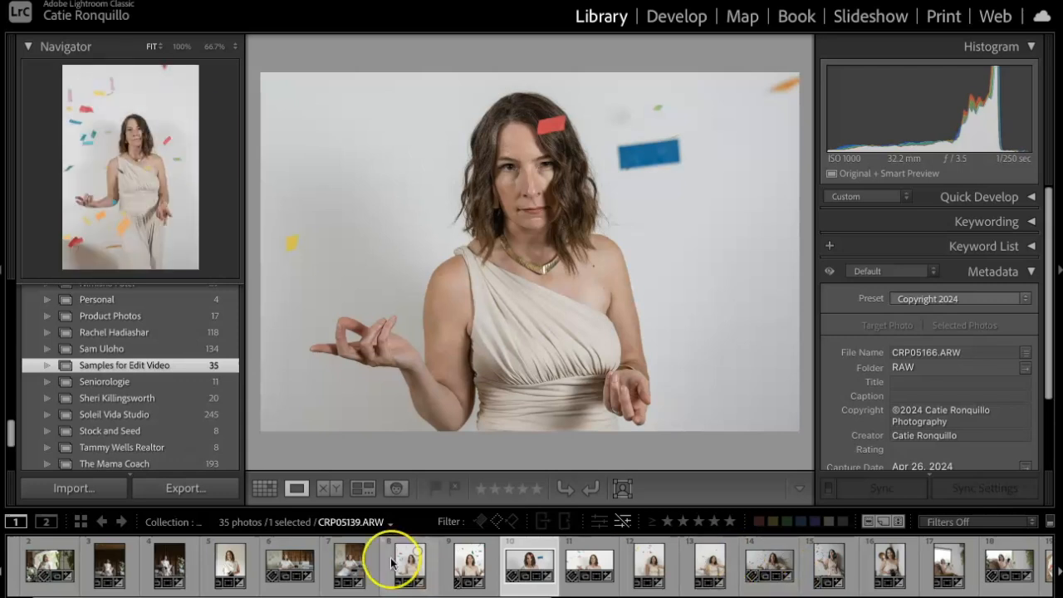
click(262, 563)
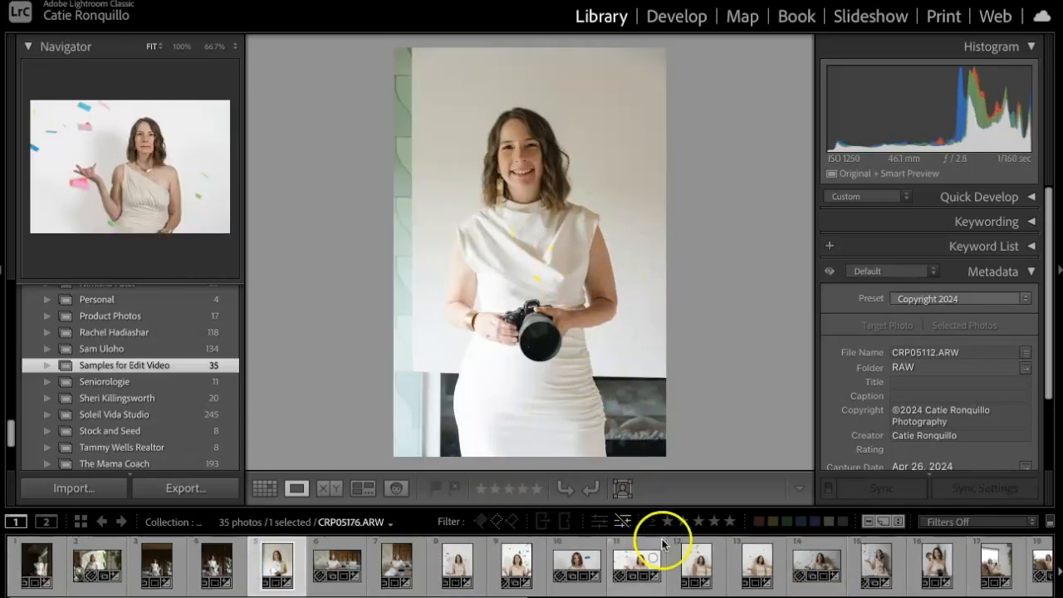
Inspect the enlarged red-blazer portraits, viewing the thirtieth, thirty-second and thirty-third photos of the collection
scroll(688, 565, down, 4)
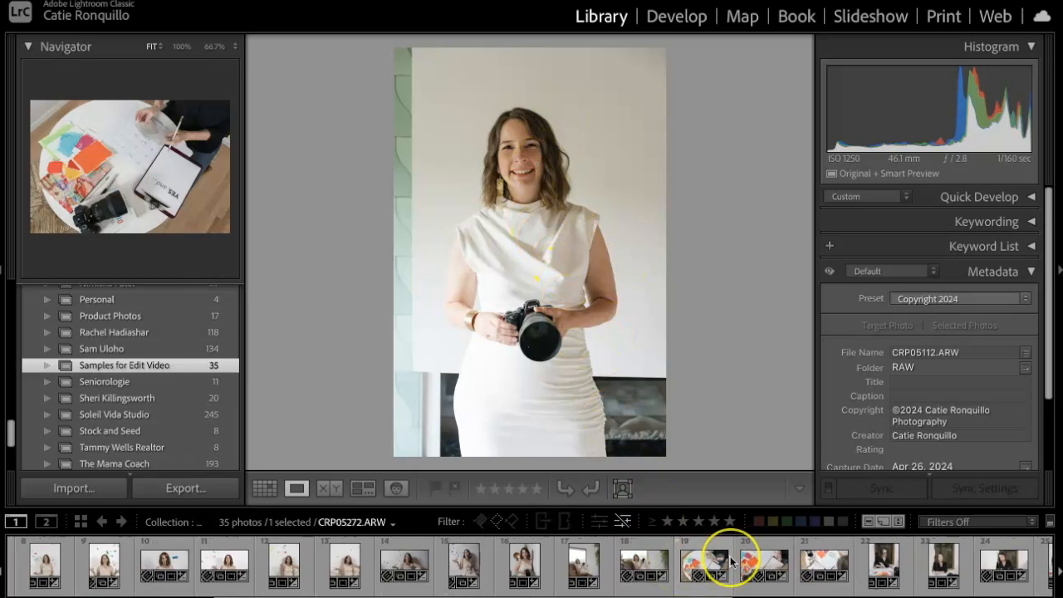
scroll(730, 561, down, 5)
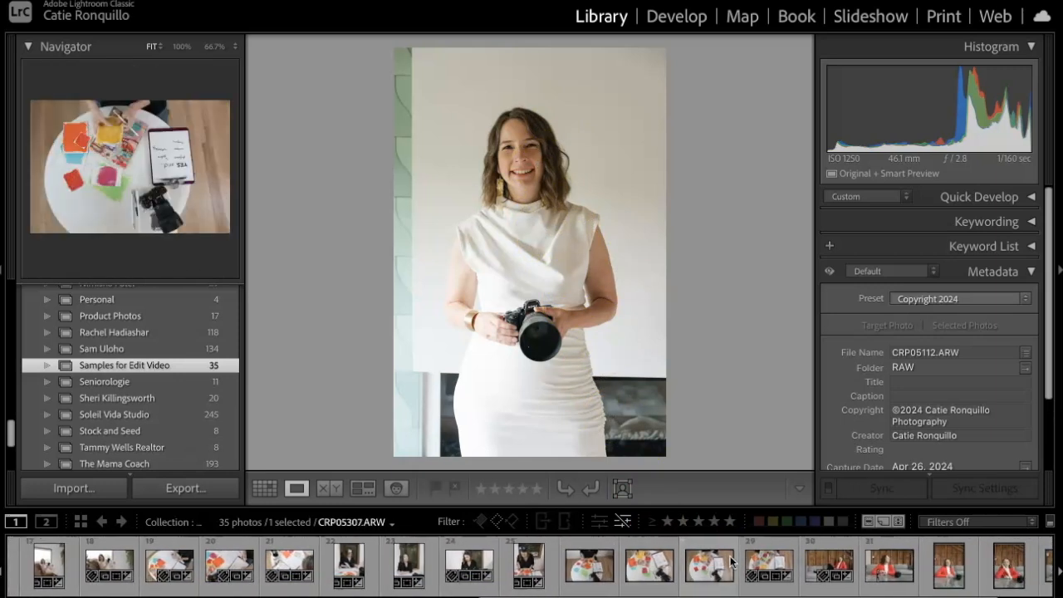
scroll(730, 562, down, 1)
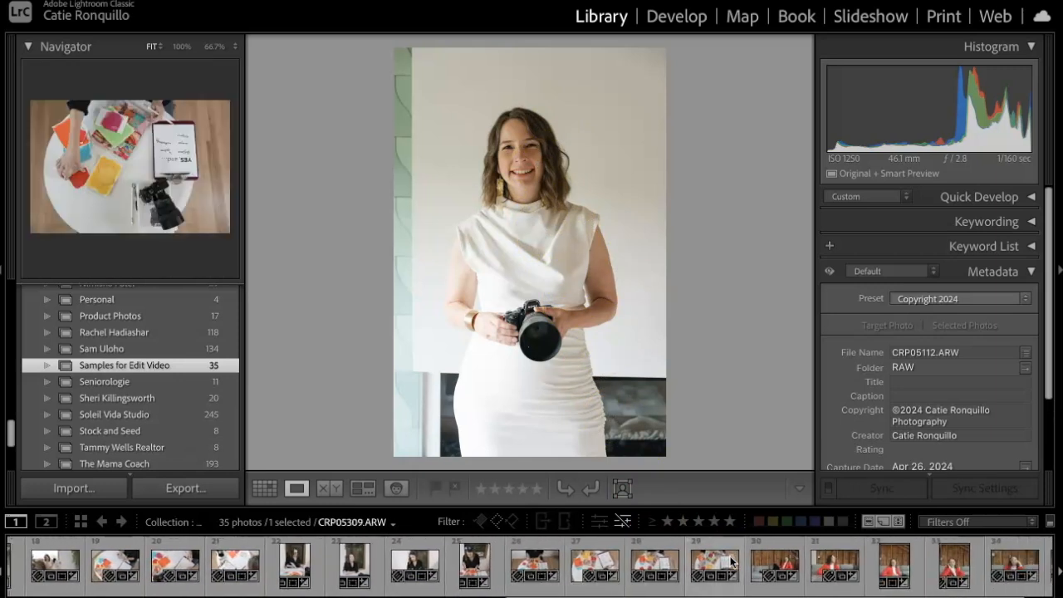
click(817, 565)
click(777, 564)
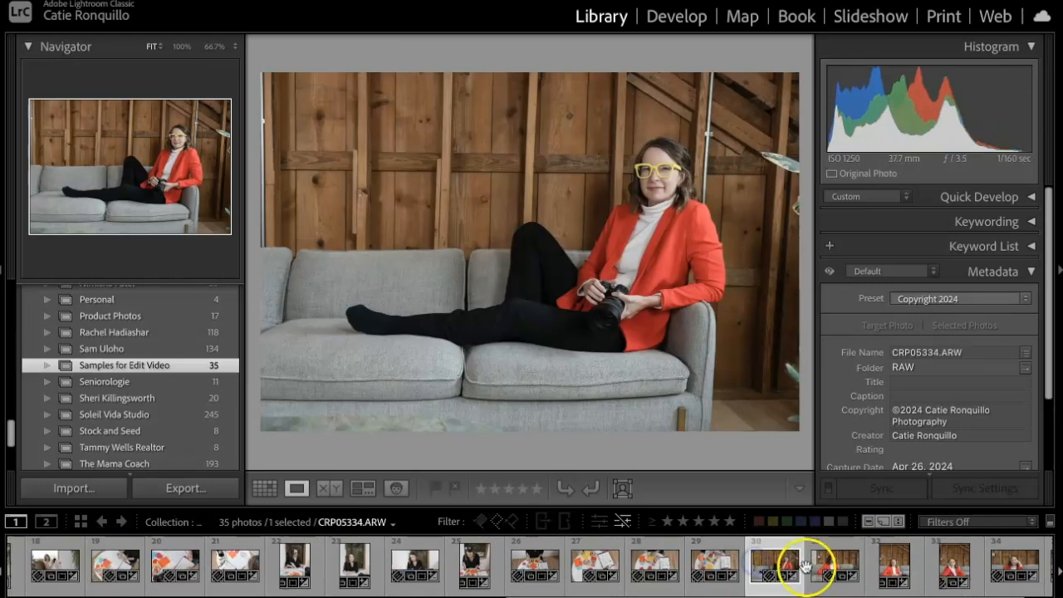
scroll(836, 567, down, 1)
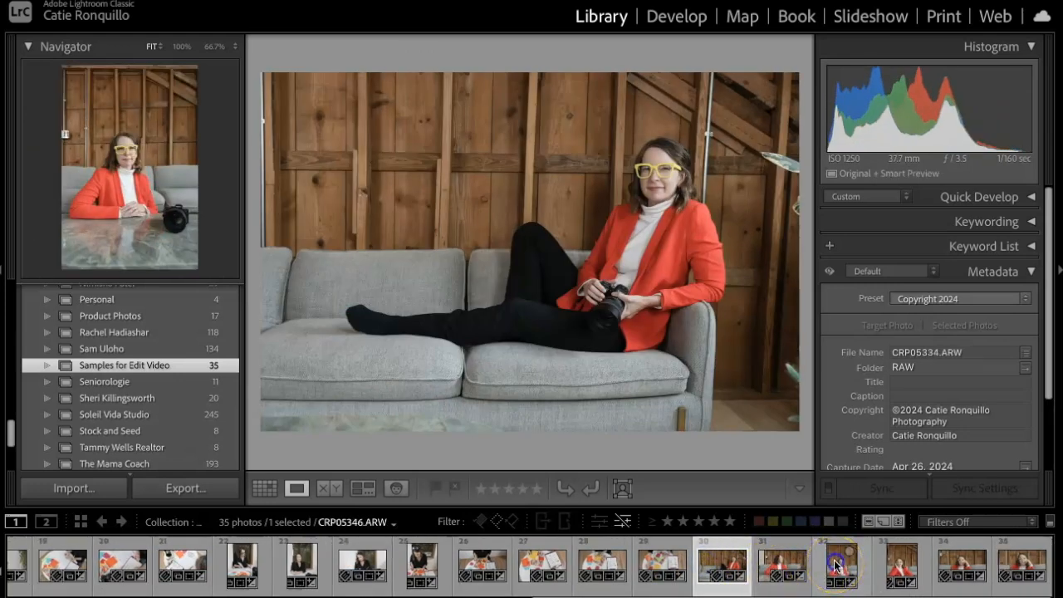
click(836, 565)
click(896, 564)
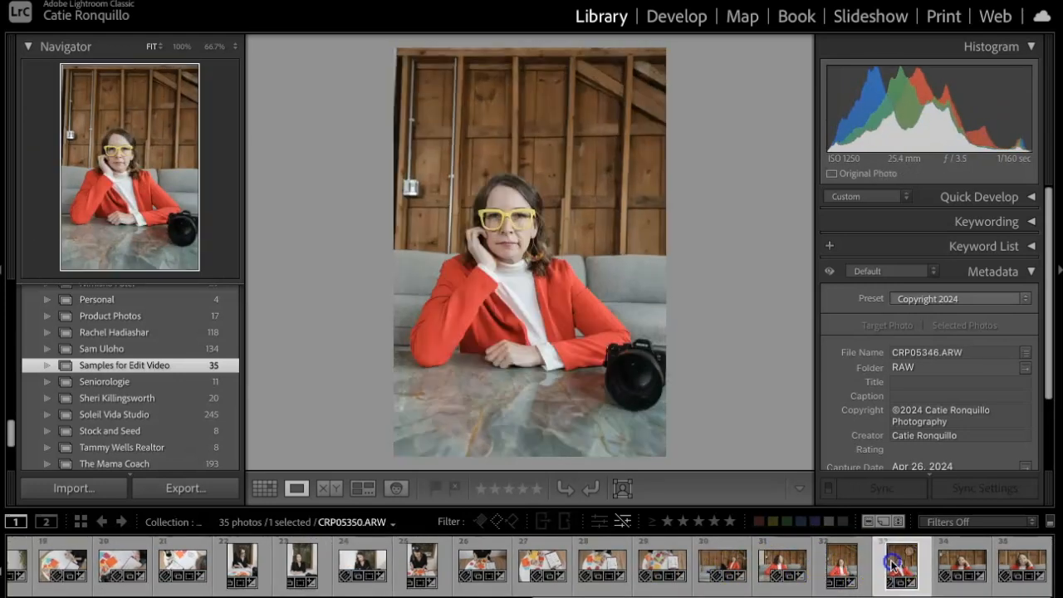
Inspect the black-outfit portraits 23 and 22 and the sixteenth photo, CRP05255.ARW, enlarged, and return to the grid
scroll(714, 569, up, 1)
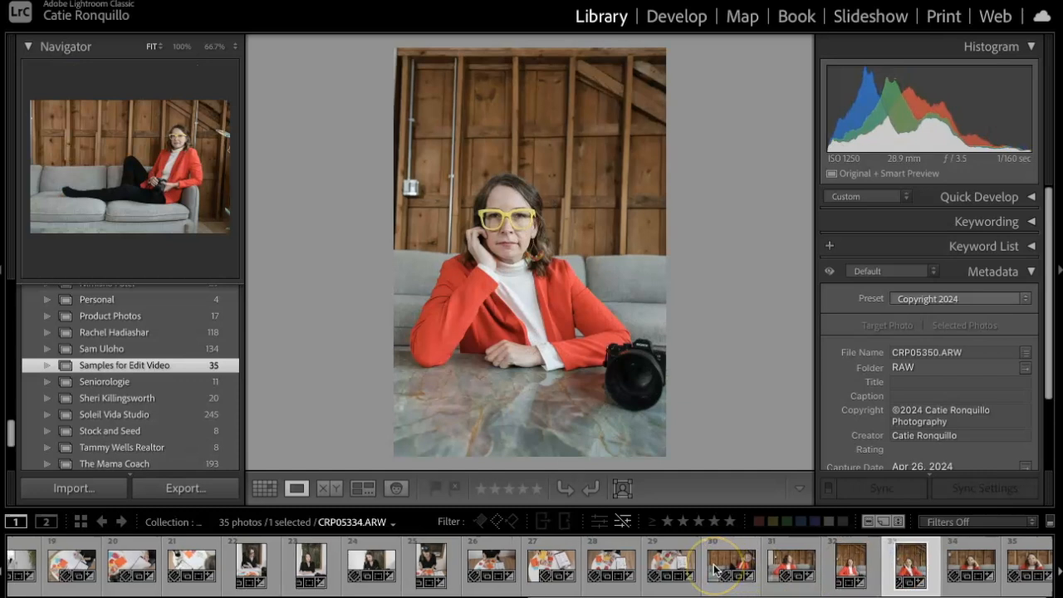
scroll(396, 567, up, 3)
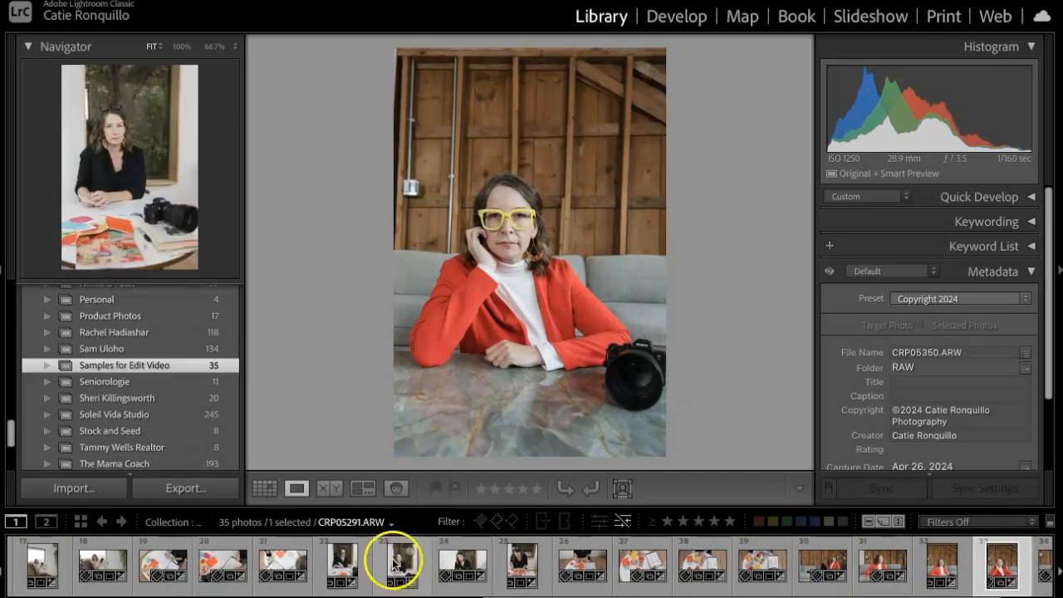
click(396, 563)
scroll(377, 564, up, 1)
click(369, 565)
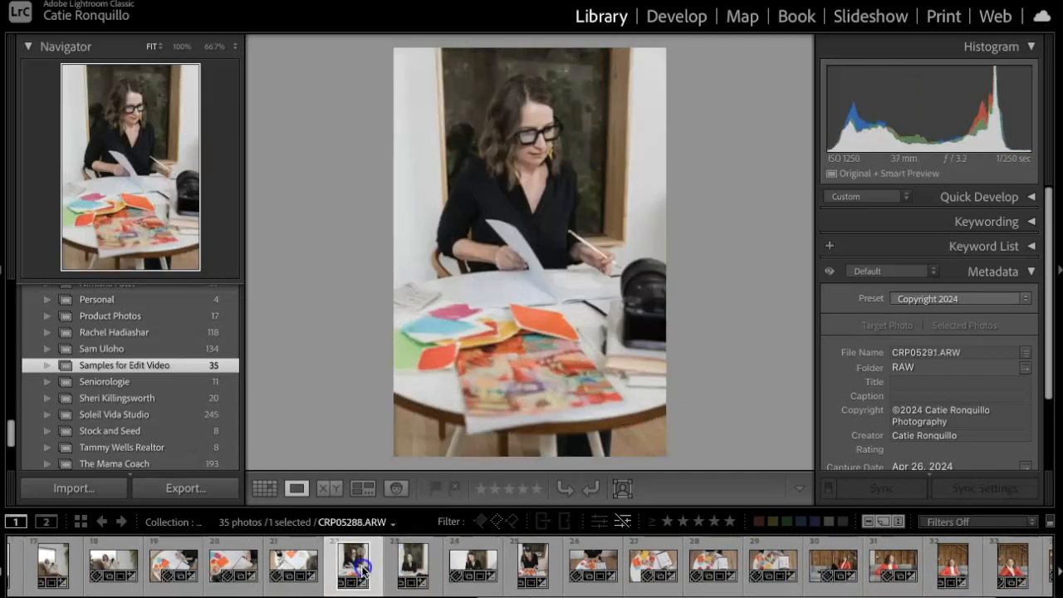
scroll(426, 570, up, 10)
click(329, 567)
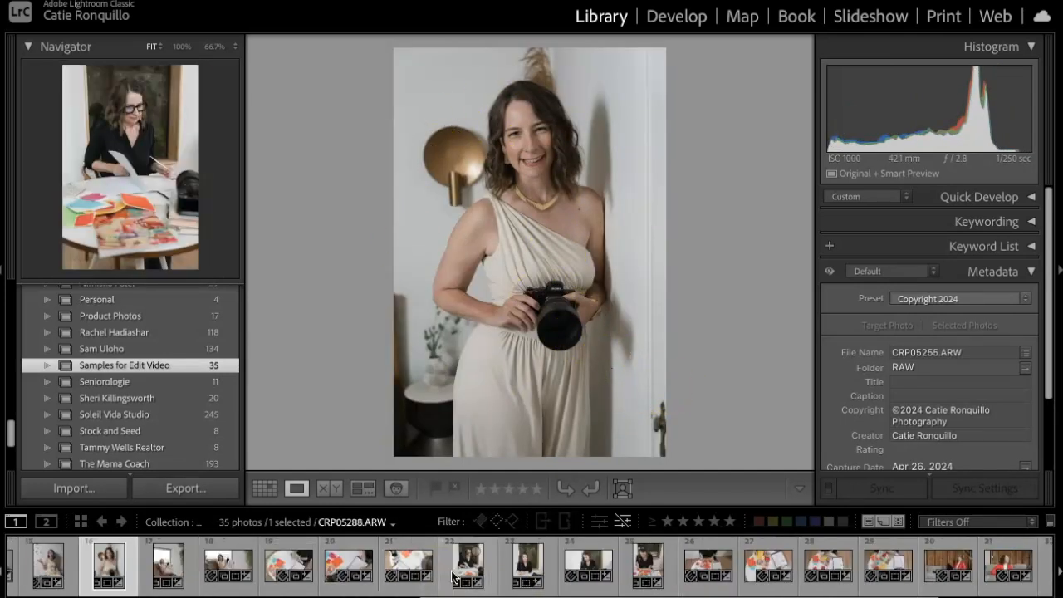
key(g)
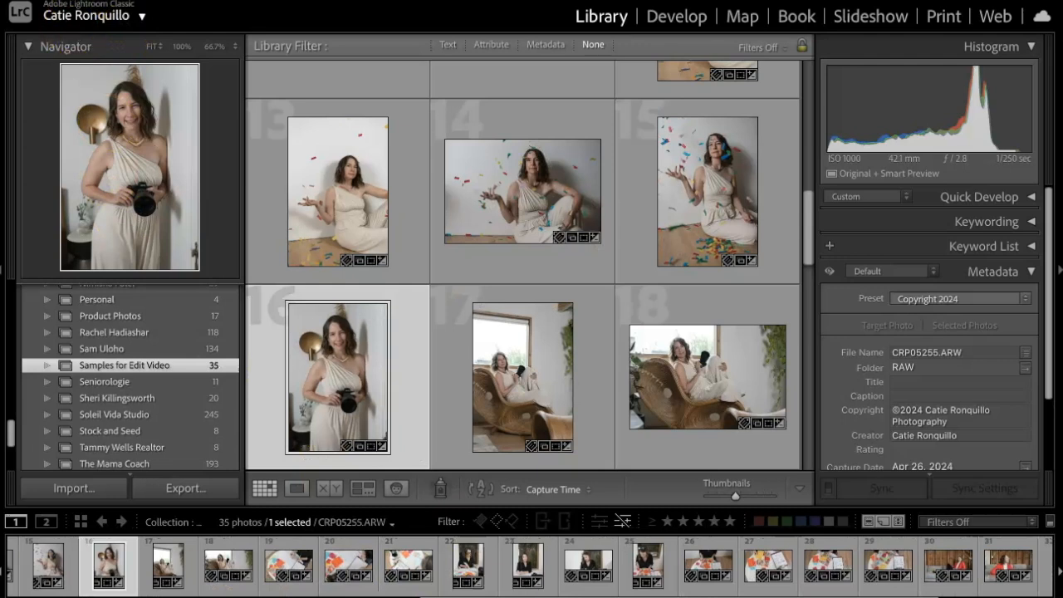
Open the export settings for the sixteenth photo and look at the destination folder choices without picking another folder
click(46, 1)
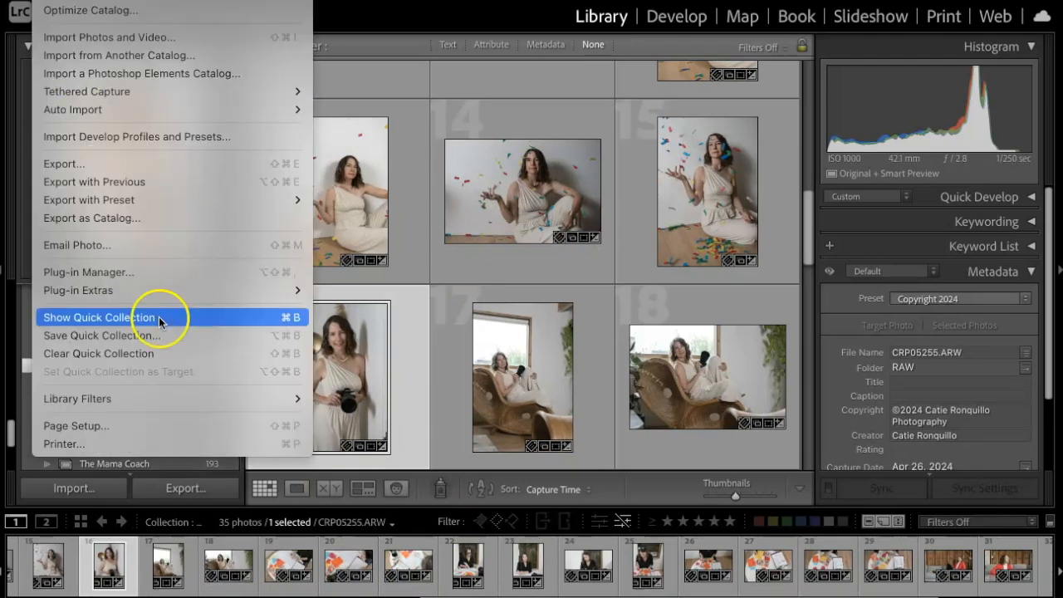
click(508, 257)
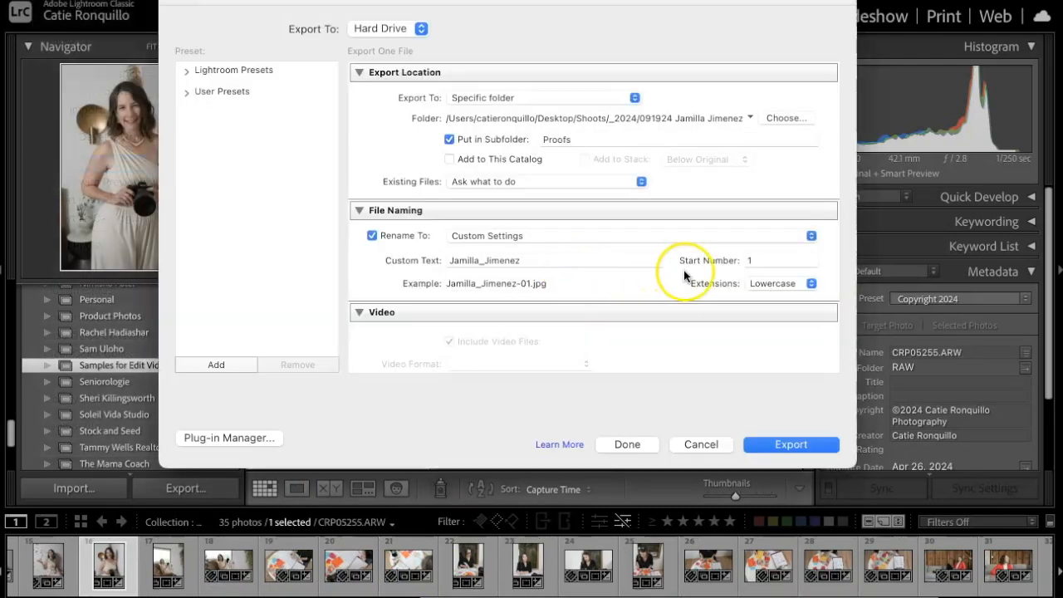
click(765, 118)
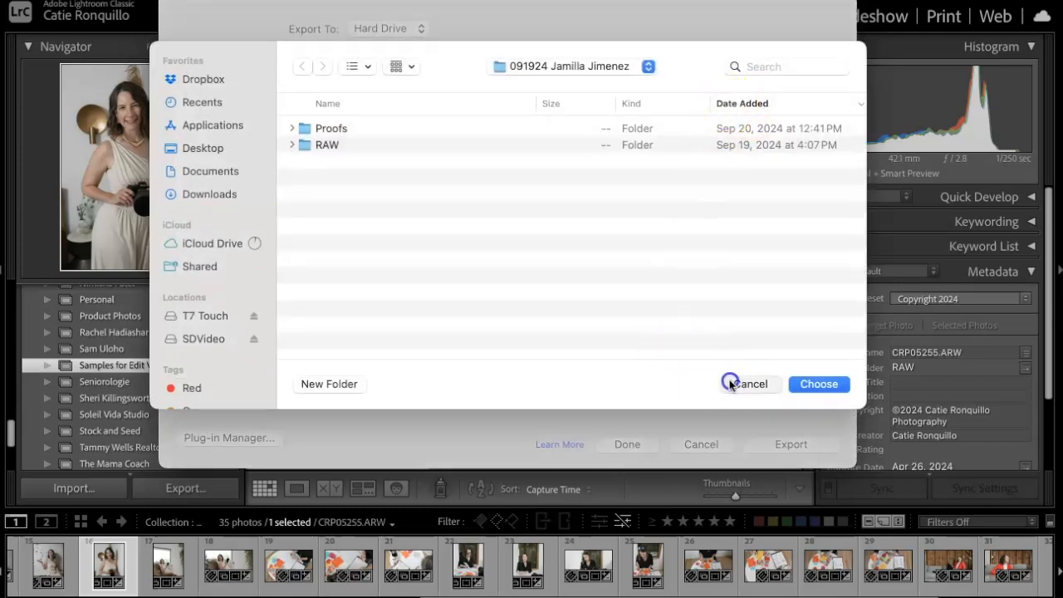
click(730, 384)
Review the file naming, file format and image sizing settings for export, and leave without exporting
scroll(730, 280, down, 5)
scroll(665, 257, up, 3)
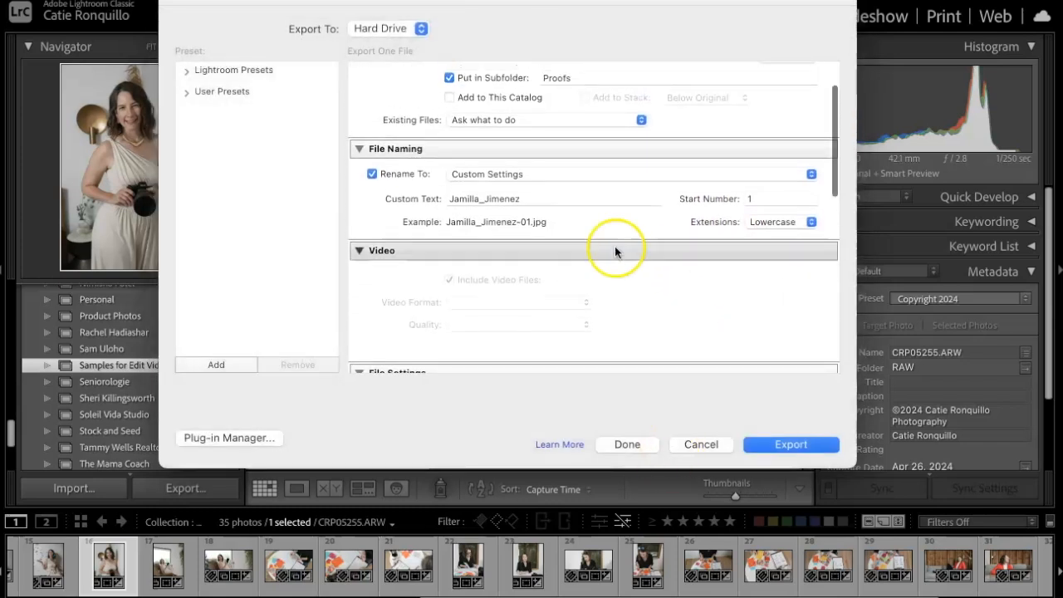
scroll(671, 263, down, 10)
scroll(672, 264, up, 5)
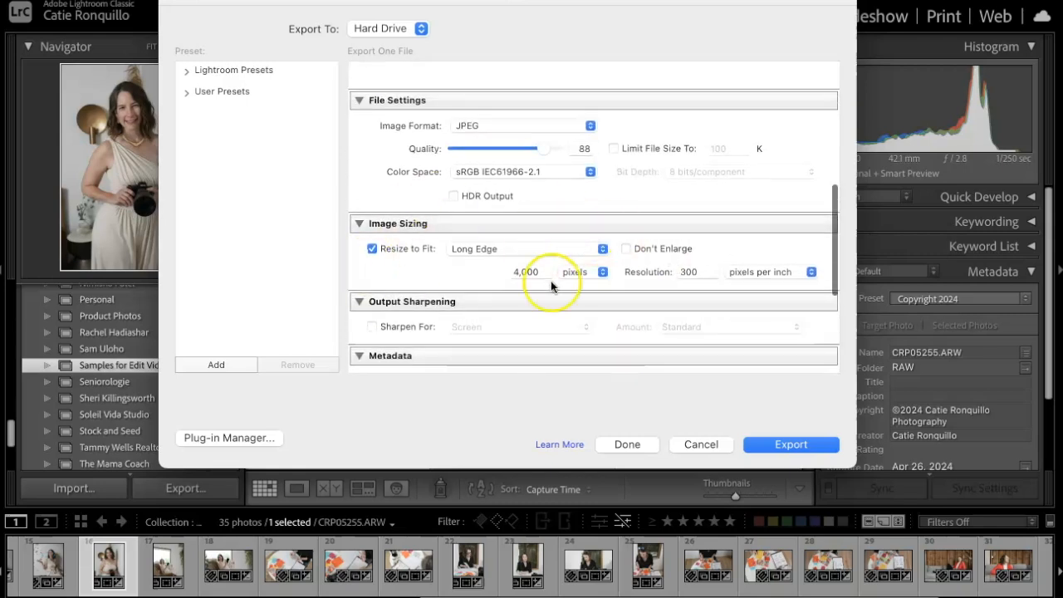
click(702, 444)
scroll(731, 399, down, 1)
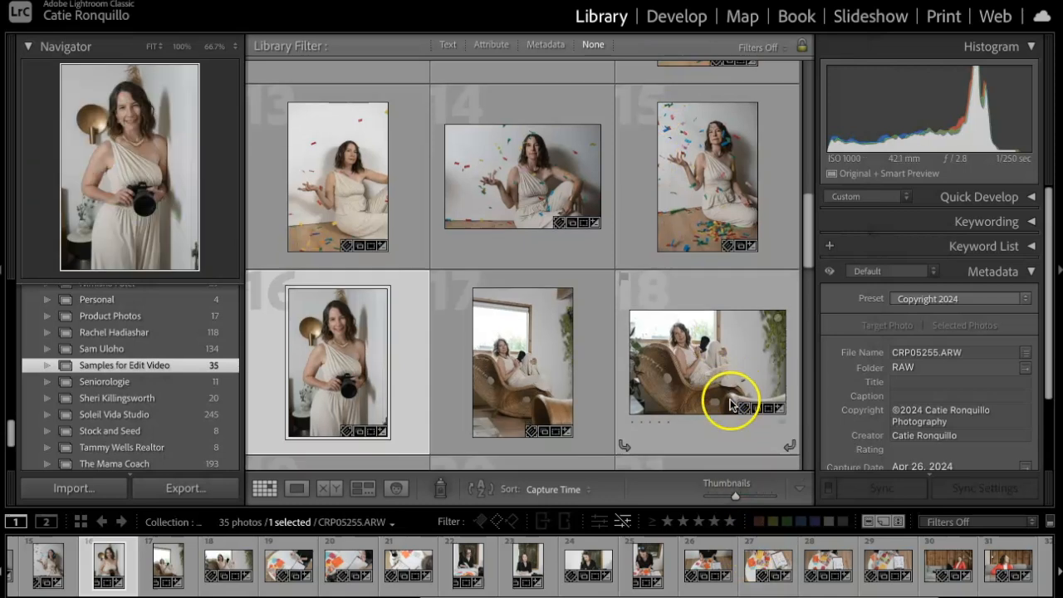